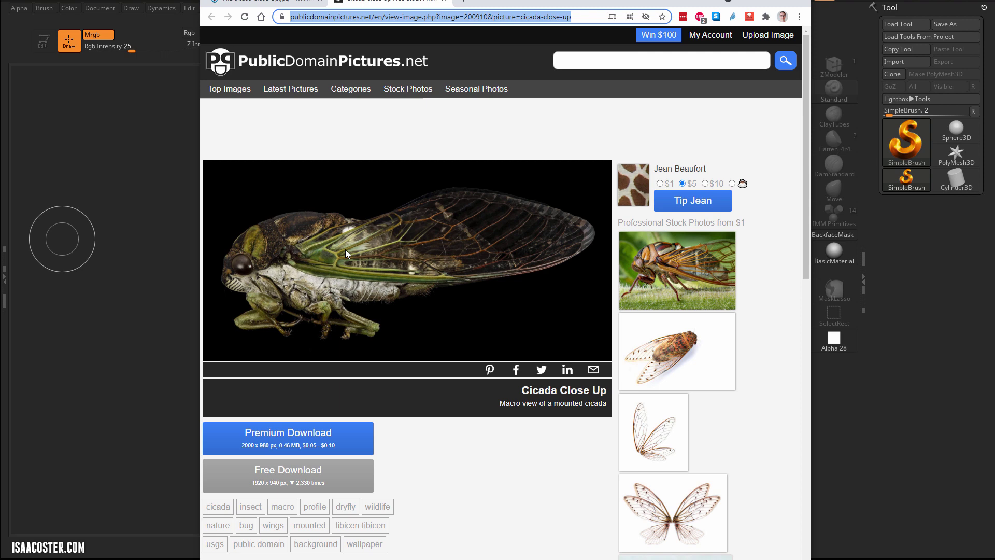
# - Review the cicada close-up photos on Wikimedia Commons and PublicDomainPictures.net in the browser, and return to ZBrush
pyautogui.click(305, 1)
pyautogui.click(371, 2)
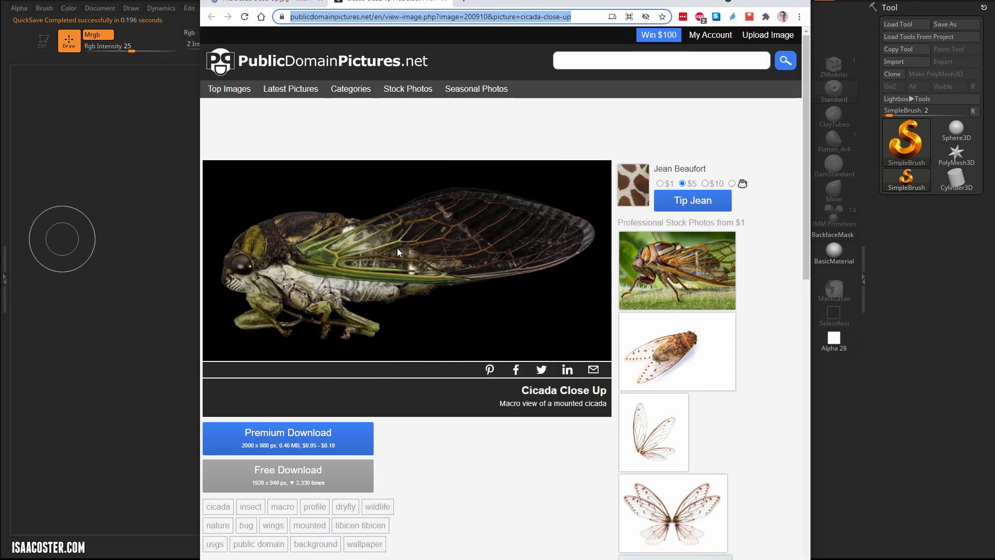
pyautogui.click(260, 4)
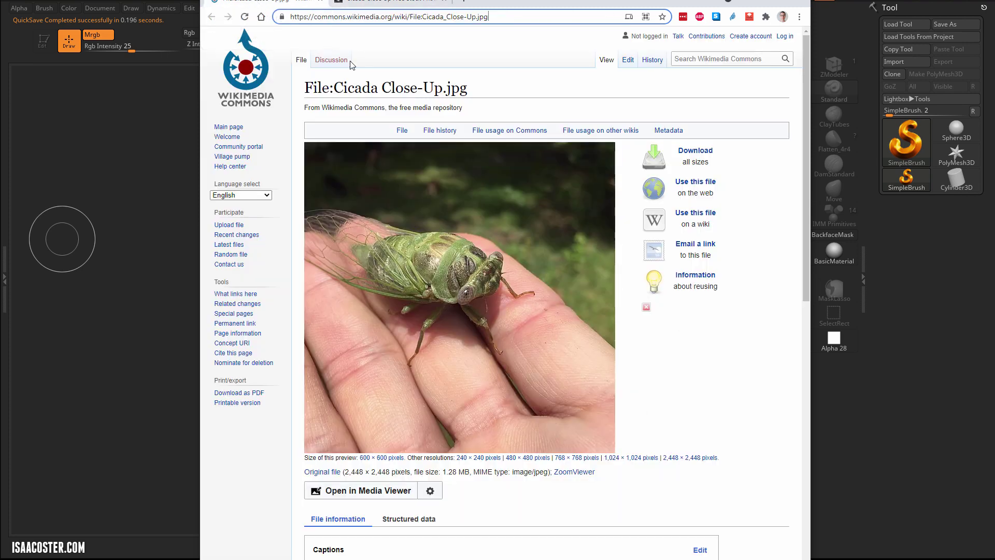
pyautogui.click(377, 2)
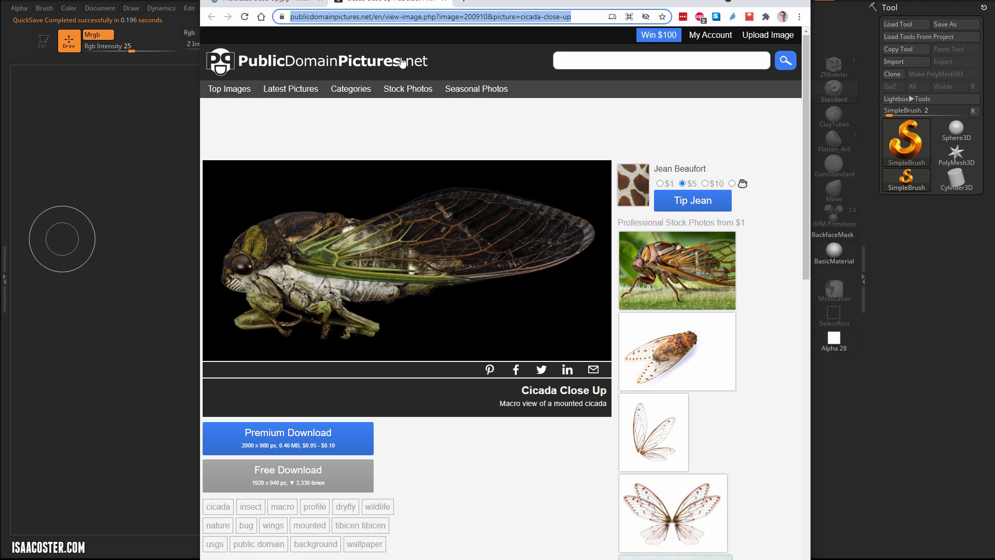
pyautogui.click(584, 16)
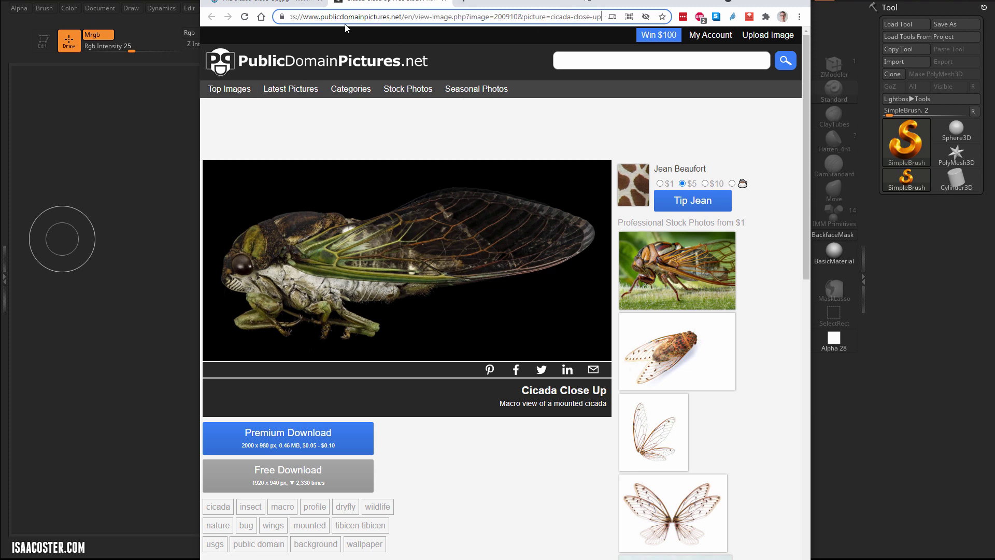
pyautogui.click(285, 4)
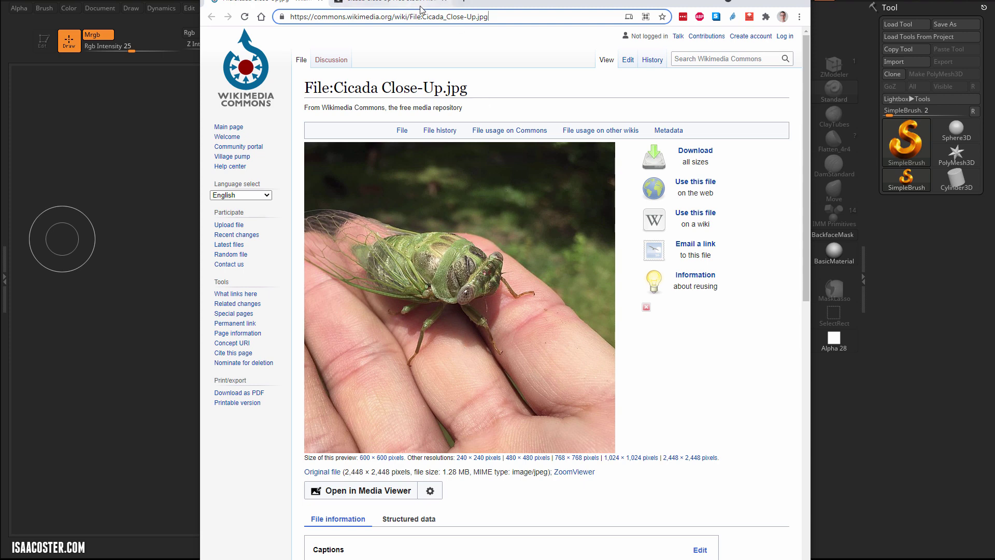
pyautogui.moveTo(575, 5); pyautogui.dragTo(537, 41)
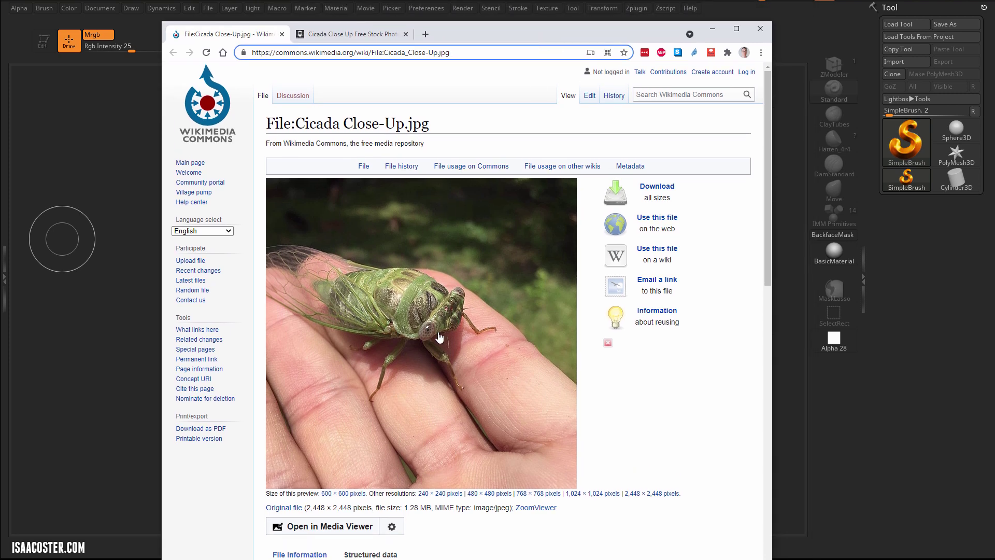
pyautogui.click(365, 36)
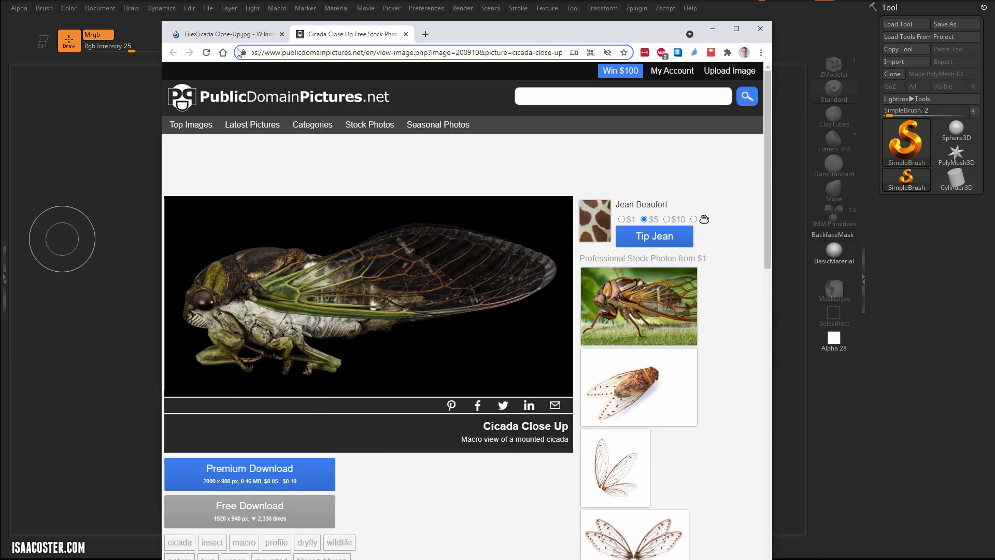
pyautogui.click(712, 28)
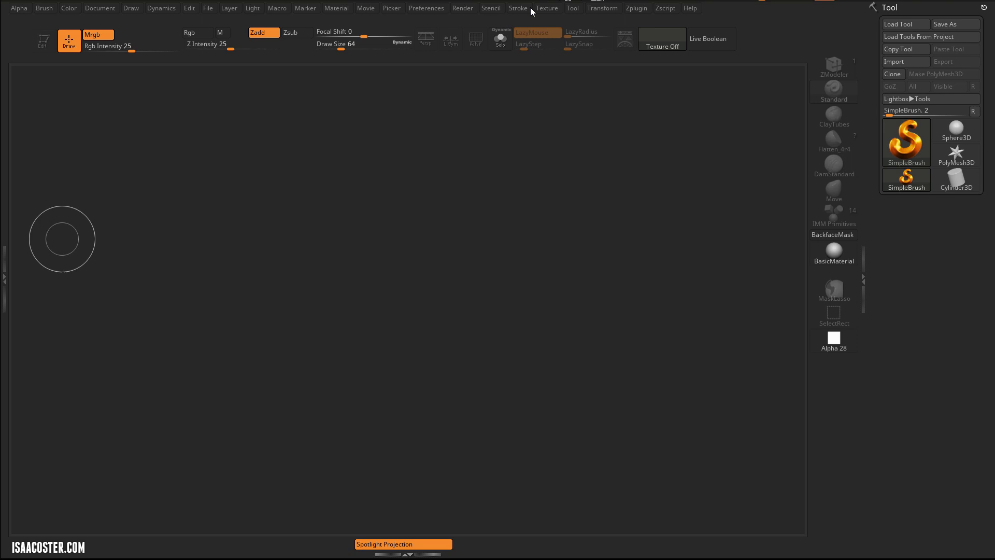
# - Import the cicada_ref image as a texture and add it to Spotlight
pyautogui.click(549, 9)
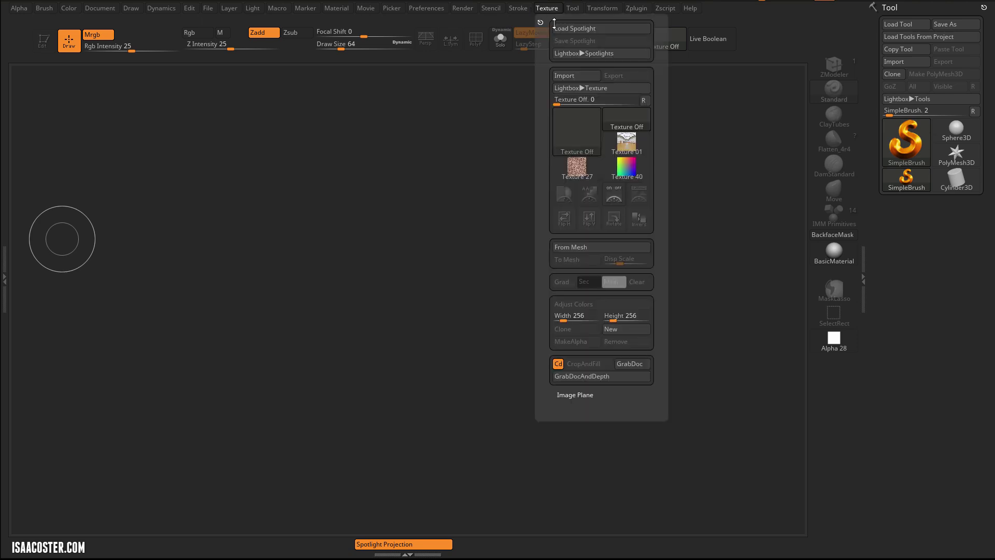
pyautogui.click(570, 76)
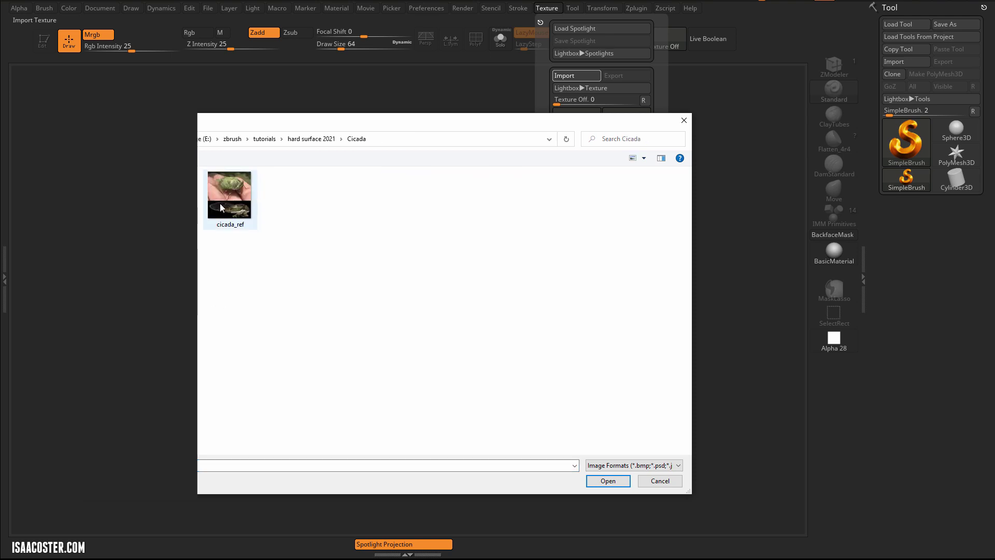
pyautogui.doubleClick(220, 203)
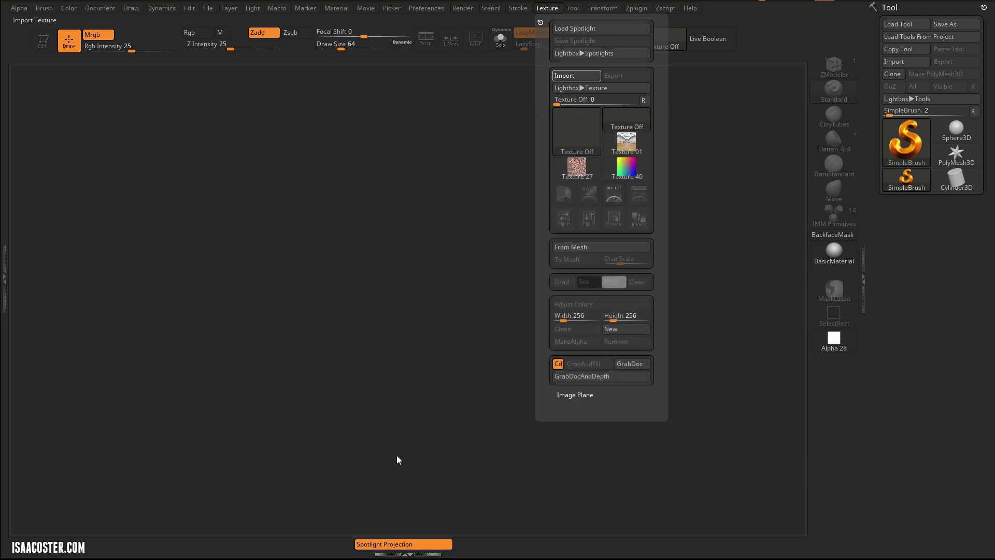
pyautogui.click(548, 9)
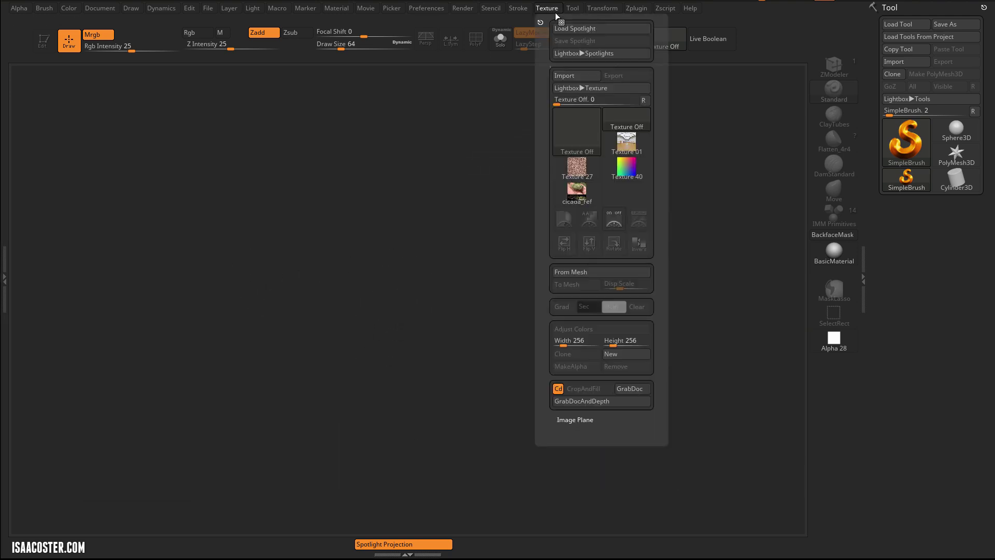
pyautogui.click(578, 193)
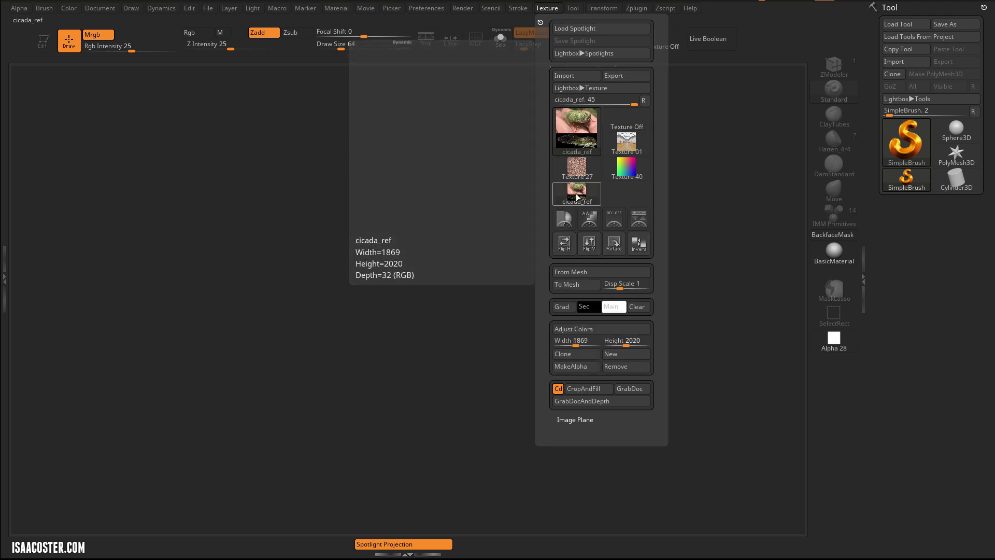
pyautogui.click(643, 222)
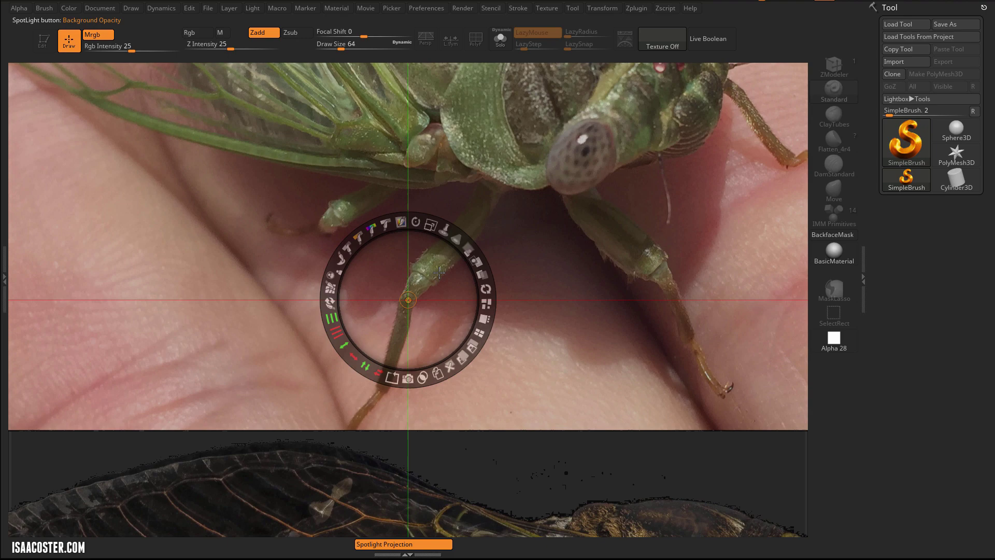
# - Scale the Spotlight reference down, place it along the canvas's left side, and leave Spotlight editing
pyautogui.moveTo(442, 277); pyautogui.dragTo(339, 279)
pyautogui.moveTo(356, 233); pyautogui.dragTo(207, 248)
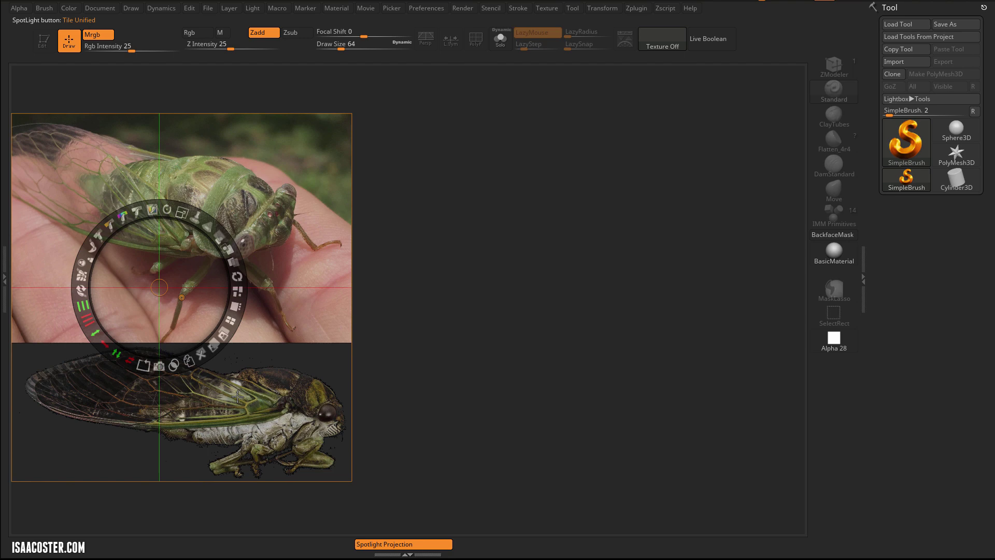
pyautogui.press('z')
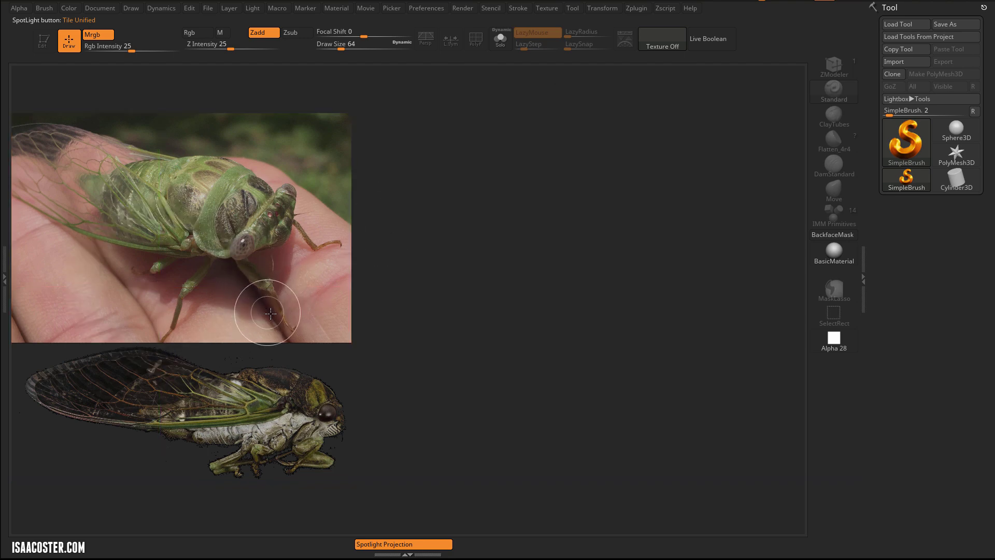
# - Try hiding and showing the Spotlight reference and its editing dial, ending with only the reference displayed
pyautogui.hotkey('shift', 'z')
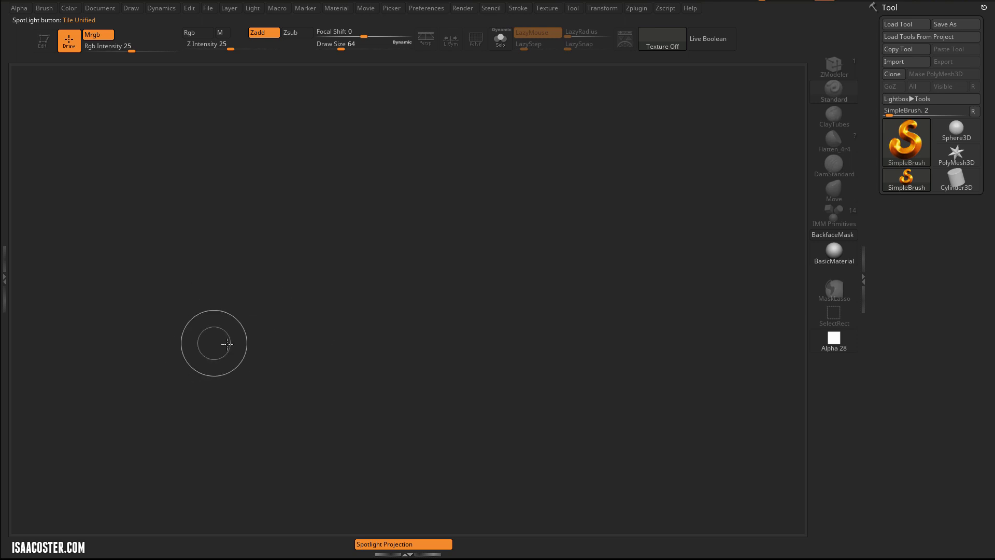
pyautogui.hotkey('shift', 'z')
pyautogui.press('z')
pyautogui.press('z')
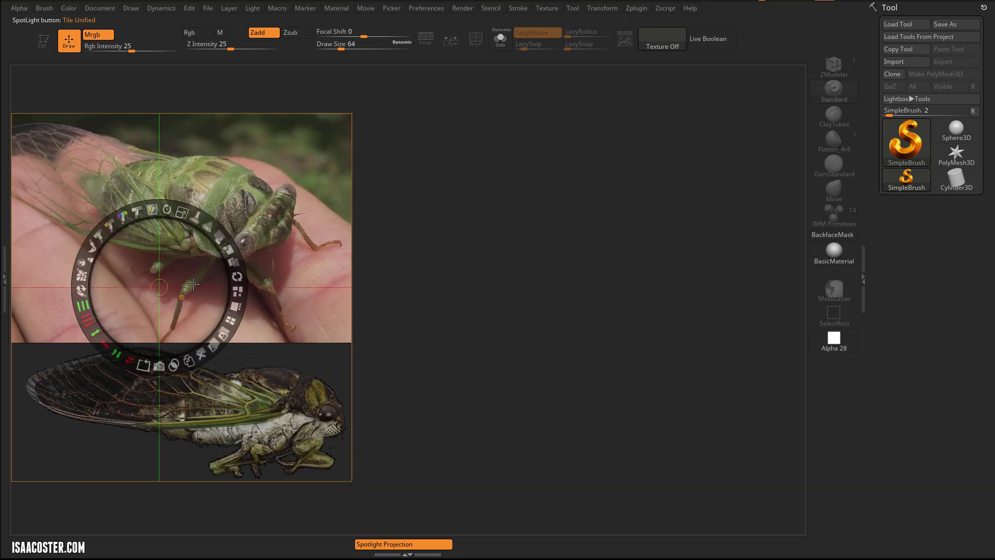
pyautogui.press('z')
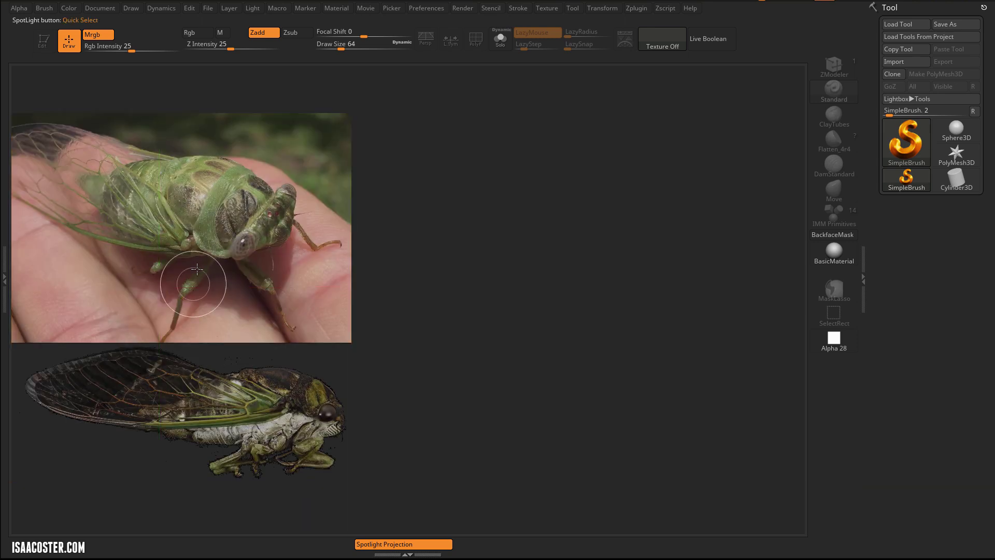
pyautogui.press('z')
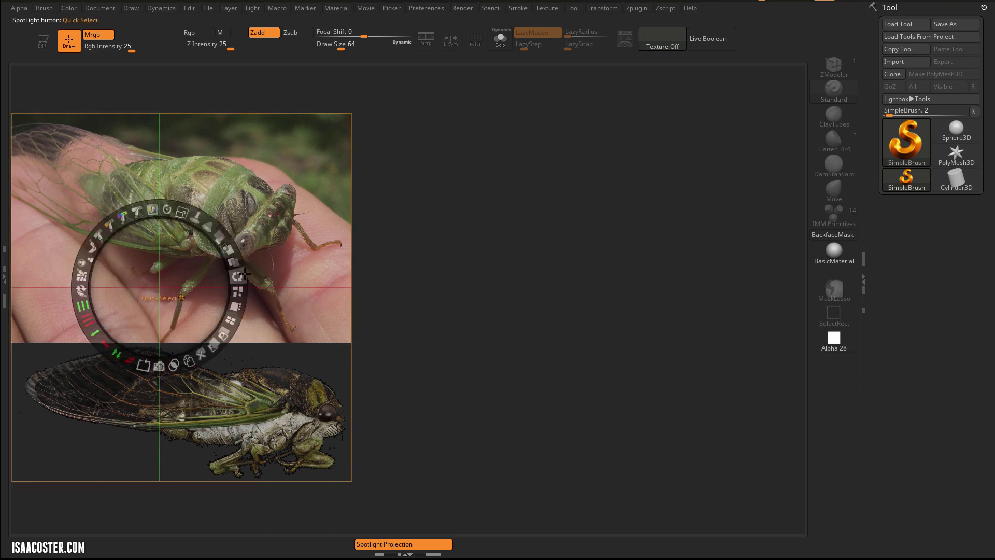
pyautogui.hotkey('shift', 'z')
pyautogui.hotkey('shift', 'z')
pyautogui.press('z')
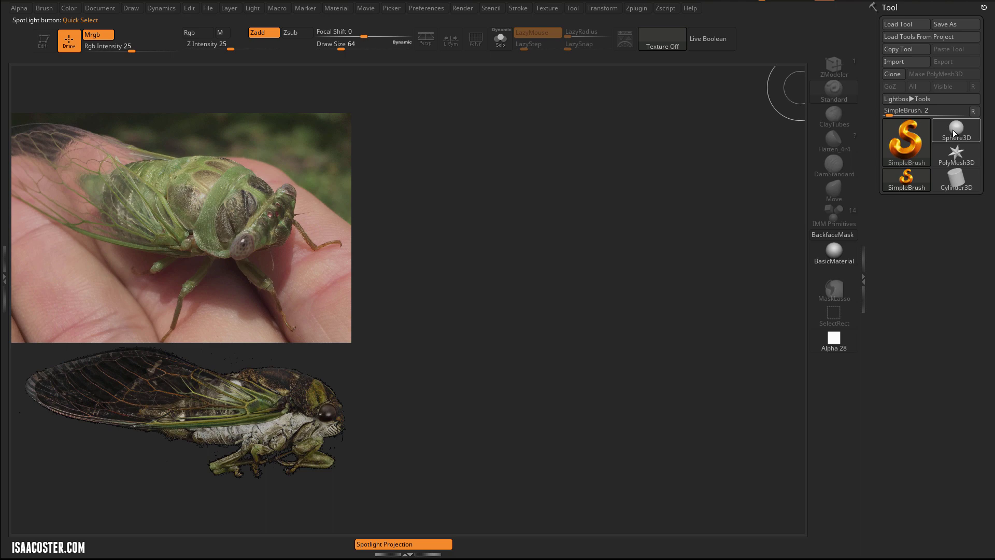
# - Select the ZSphere as the active tool
pyautogui.click(906, 138)
pyautogui.click(654, 218)
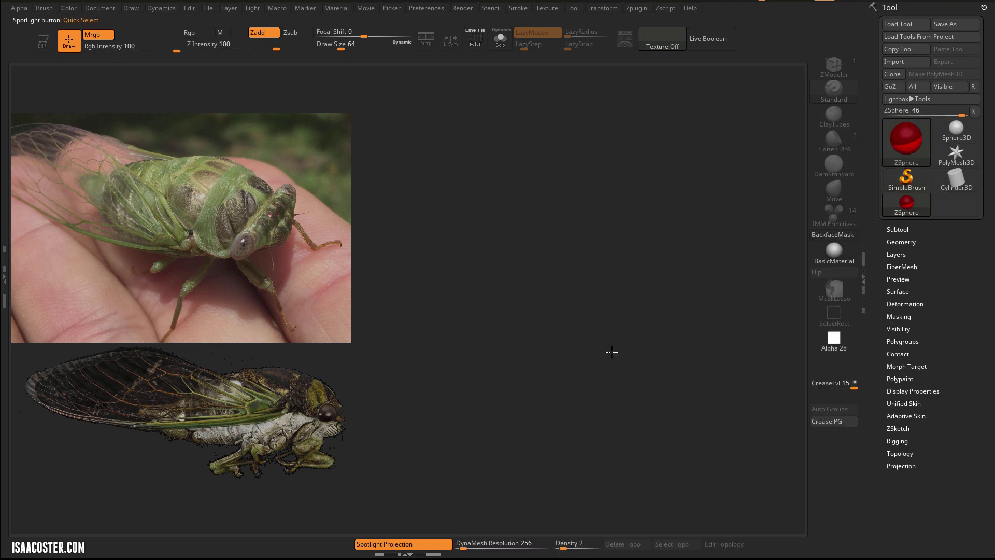
pyautogui.moveTo(615, 285); pyautogui.dragTo(624, 334)
pyautogui.press('t')
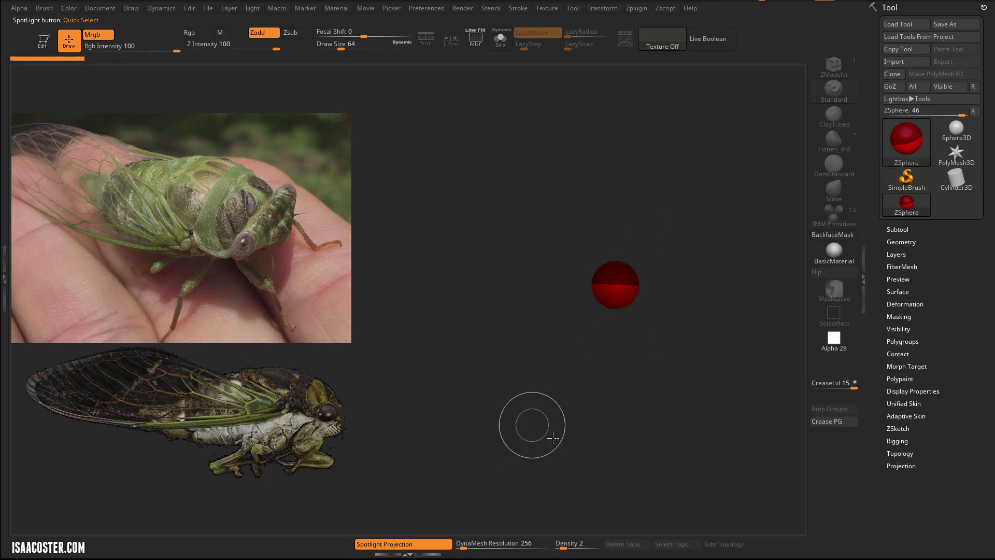
pyautogui.moveTo(643, 457); pyautogui.dragTo(652, 414)
pyautogui.moveTo(651, 501); pyautogui.dragTo(647, 524)
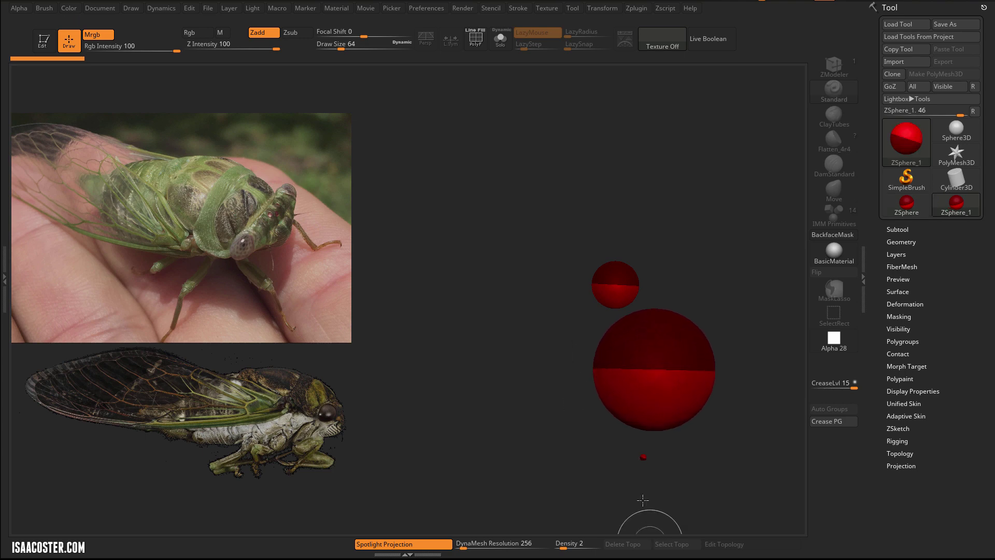
pyautogui.hotkey('ctrl', 'n')
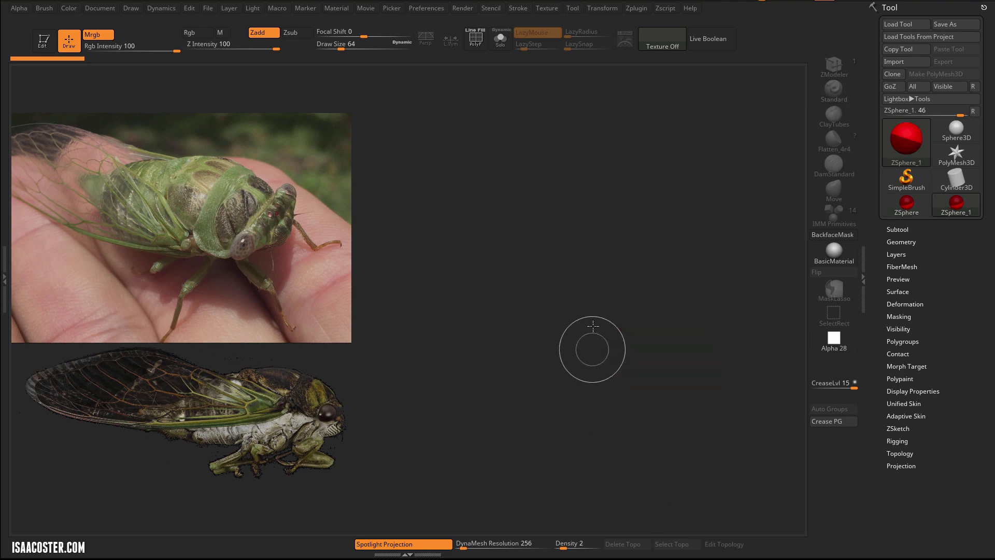
# - Draw one large ZSphere on the empty canvas beside the reference and enter Edit mode
pyautogui.moveTo(575, 294); pyautogui.dragTo(576, 480)
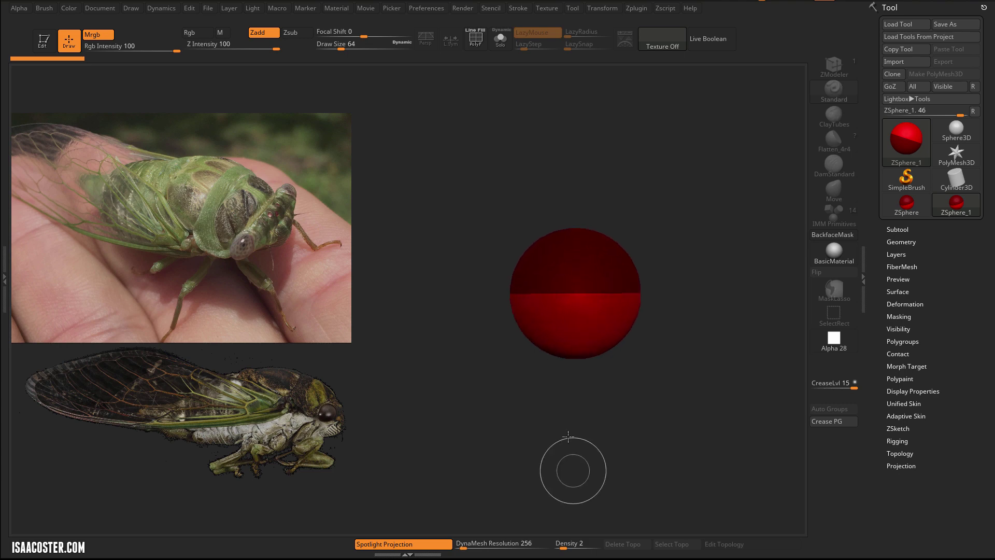
pyautogui.press('t')
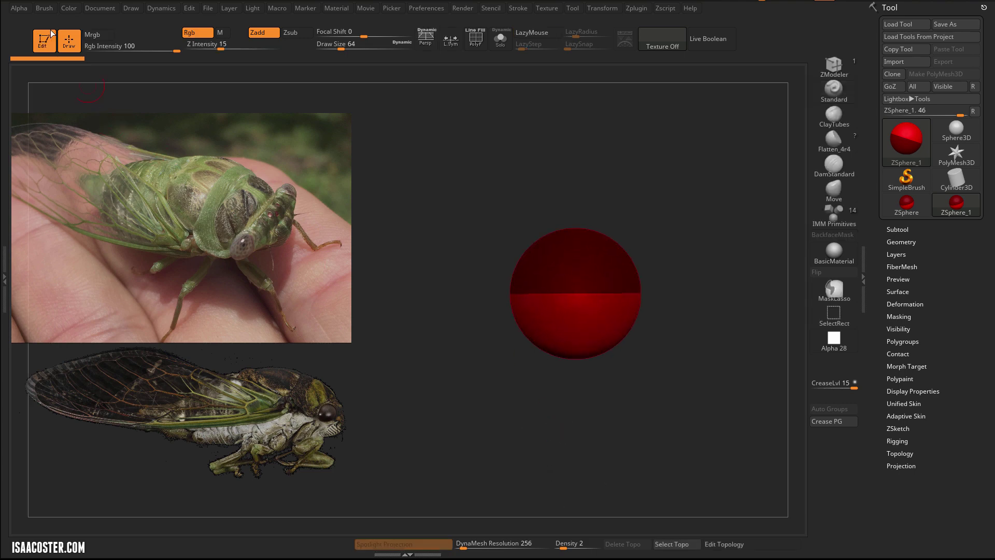
# - Add a chain of two ZSpheres along the first one's symmetry centre and preview the adaptive skin
pyautogui.moveTo(720, 220); pyautogui.dragTo(704, 267)
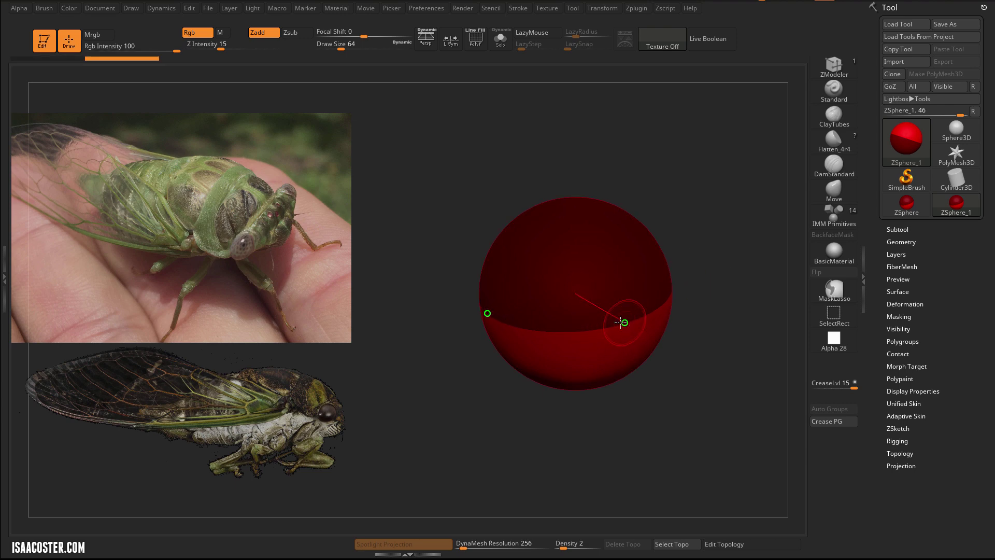
pyautogui.moveTo(543, 334); pyautogui.dragTo(555, 447)
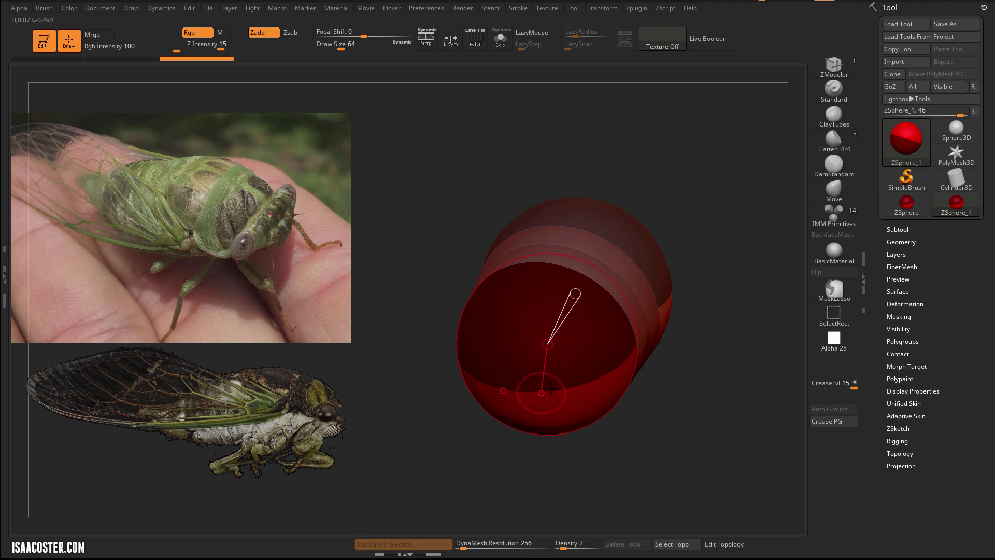
pyautogui.moveTo(522, 392); pyautogui.dragTo(514, 476)
pyautogui.moveTo(636, 477)
pyautogui.mouseDown()
pyautogui.moveTo(590, 462)
pyautogui.moveTo(645, 468)
pyautogui.mouseUp()
pyautogui.press('a')
pyautogui.moveTo(718, 451)
pyautogui.mouseDown()
pyautogui.moveTo(660, 466)
pyautogui.moveTo(726, 469)
pyautogui.moveTo(726, 458)
pyautogui.mouseUp()
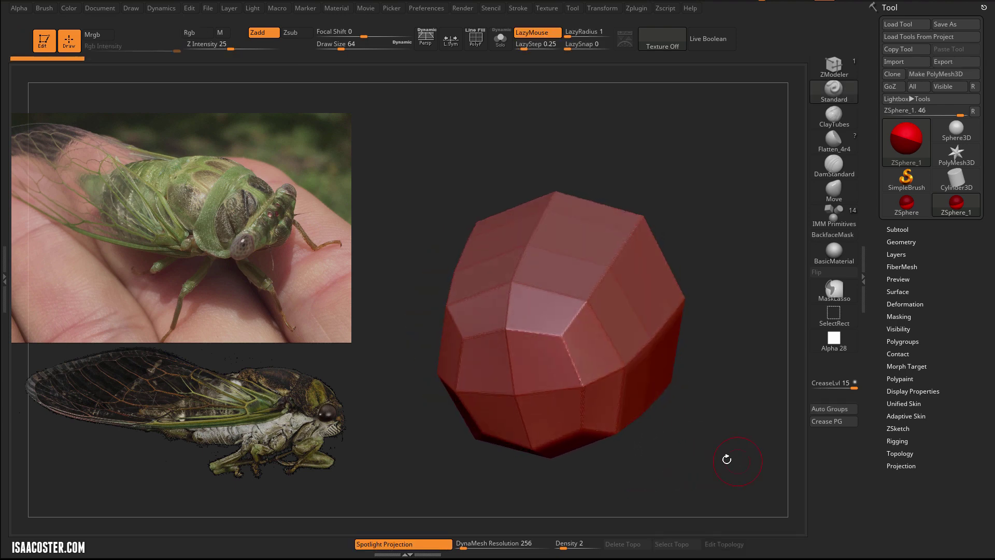
# - Return to the ZSpheres, extend the body chain with another sphere, and preview the elongated skin
pyautogui.press('a')
pyautogui.moveTo(525, 384); pyautogui.dragTo(525, 459)
pyautogui.press('a')
pyautogui.moveTo(685, 466)
pyautogui.mouseDown()
pyautogui.moveTo(634, 468)
pyautogui.moveTo(670, 444)
pyautogui.moveTo(671, 467)
pyautogui.moveTo(687, 449)
pyautogui.mouseUp()
pyautogui.moveTo(643, 208); pyautogui.dragTo(570, 257)
pyautogui.keyDown('alt'); pyautogui.moveTo(504, 174); pyautogui.dragTo(509, 264); pyautogui.keyUp('alt')
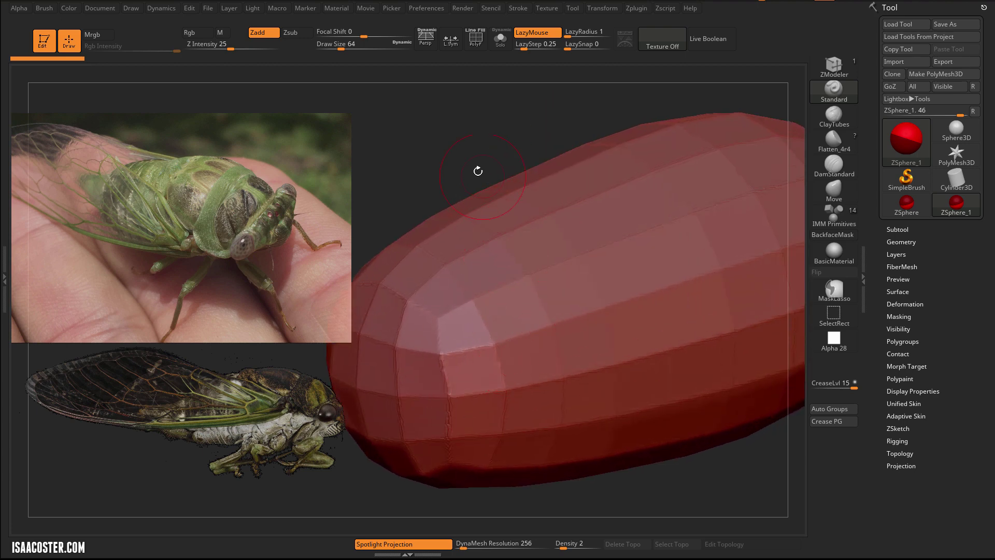
# - Turn on the PolyFrame display and examine the skin preview's mesh density from several angles
pyautogui.hotkey('shift', 'f')
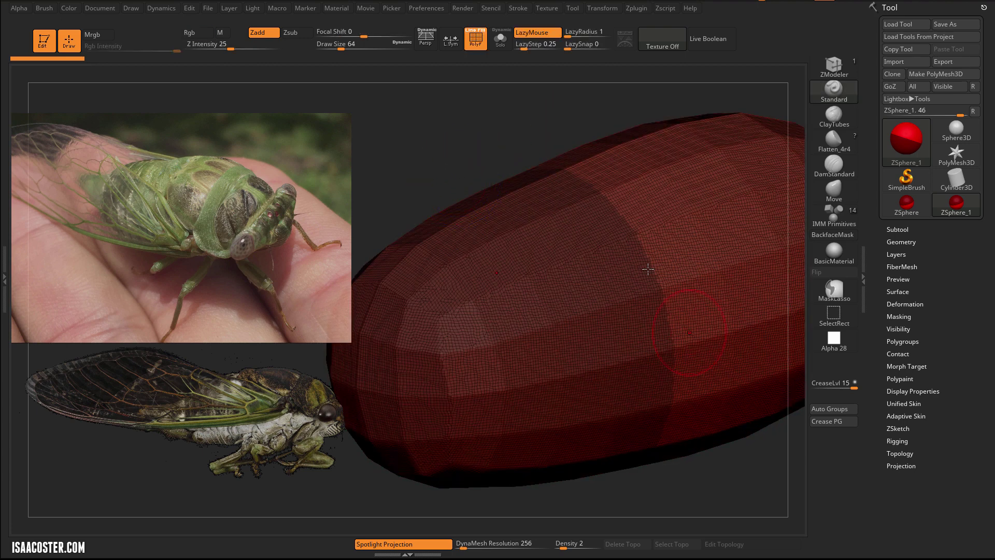
pyautogui.moveTo(476, 158); pyautogui.dragTo(462, 138)
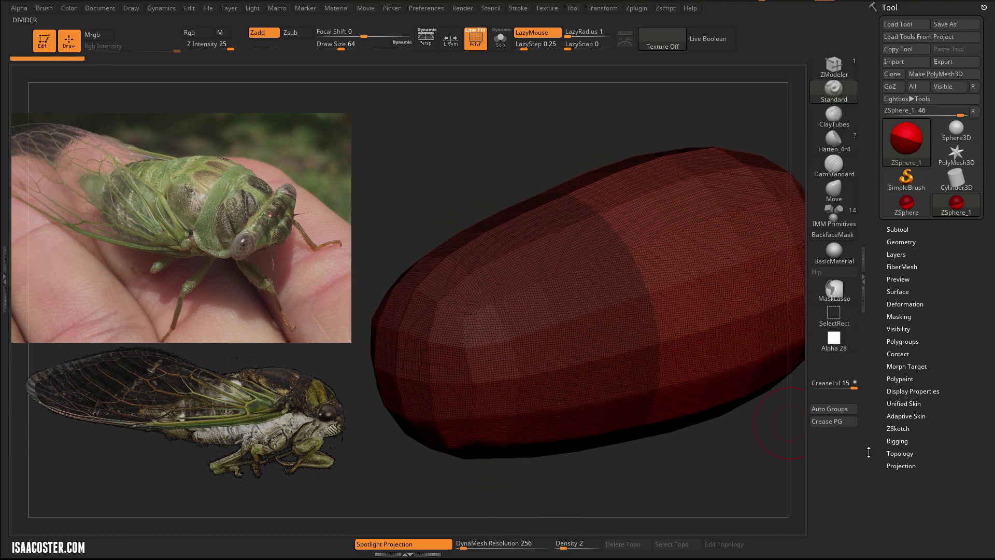
pyautogui.moveTo(694, 470); pyautogui.dragTo(617, 474)
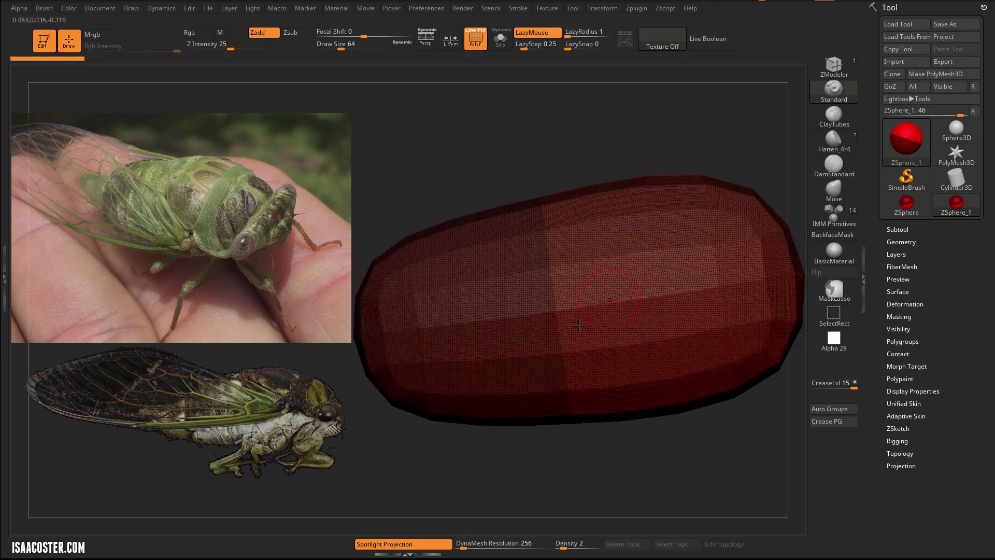
pyautogui.moveTo(526, 487); pyautogui.dragTo(799, 421)
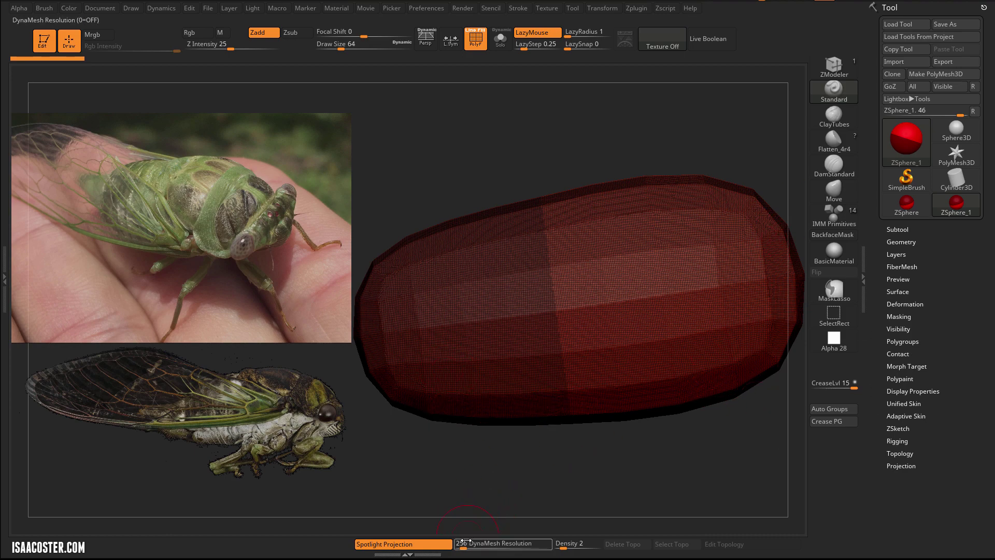
# - Set the adaptive skin's DynaMesh resolution to 0 and its density to 1 for a low-poly preview
pyautogui.moveTo(463, 546); pyautogui.dragTo(459, 548)
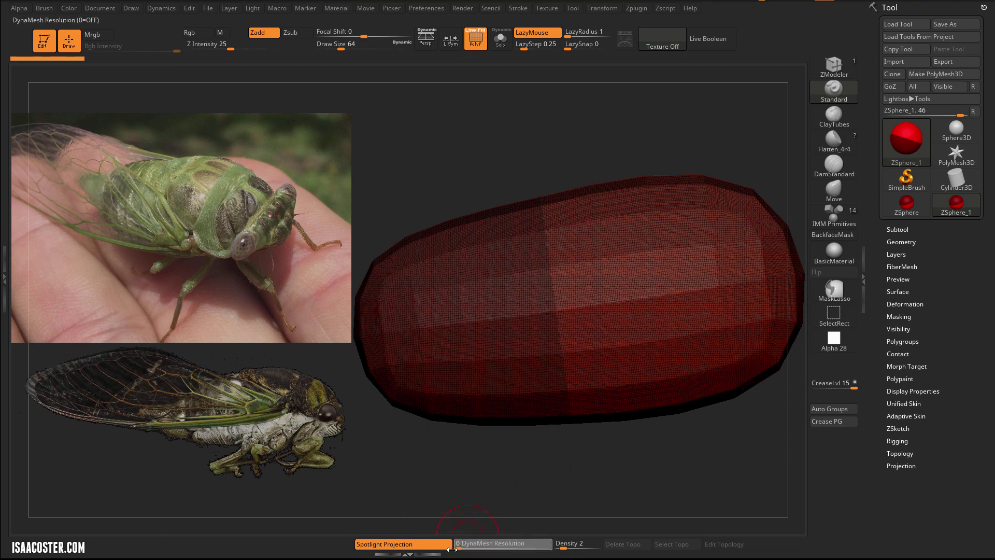
pyautogui.click(563, 545)
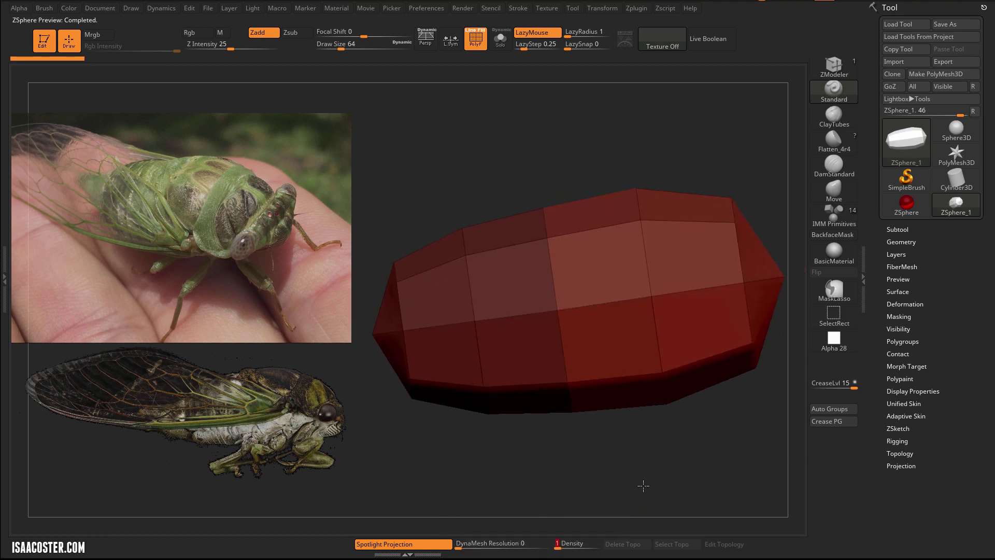
pyautogui.moveTo(643, 485); pyautogui.dragTo(602, 479)
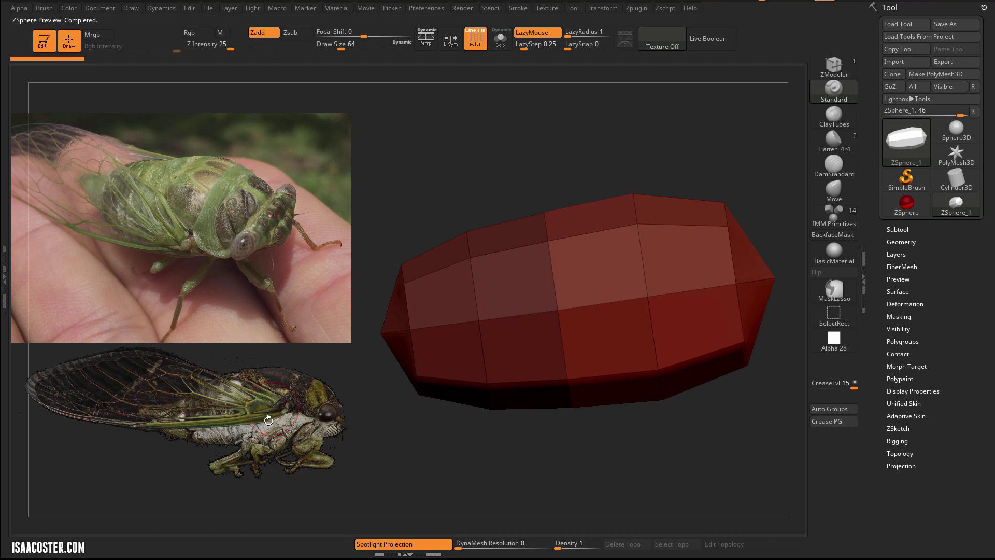
pyautogui.moveTo(519, 409); pyautogui.dragTo(541, 464)
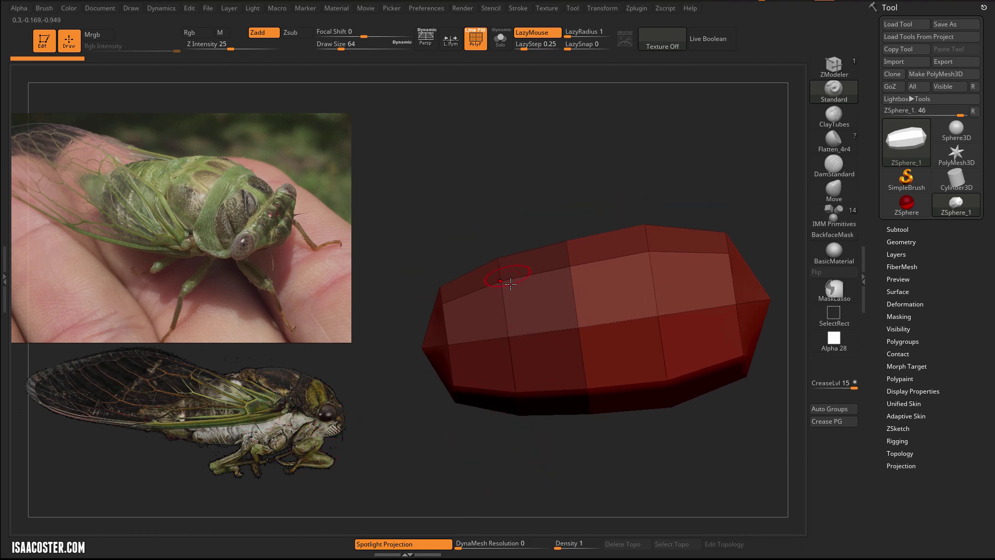
# - Return to the ZSpheres, pull the tail sphere away from the body, and scale the spheres so the body tapers toward the tail
pyautogui.press('a')
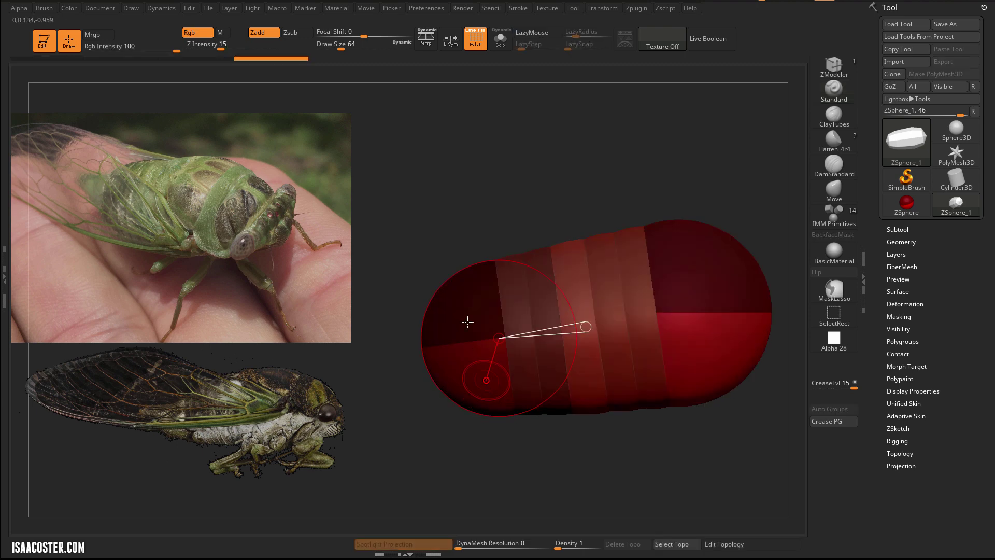
pyautogui.press('w')
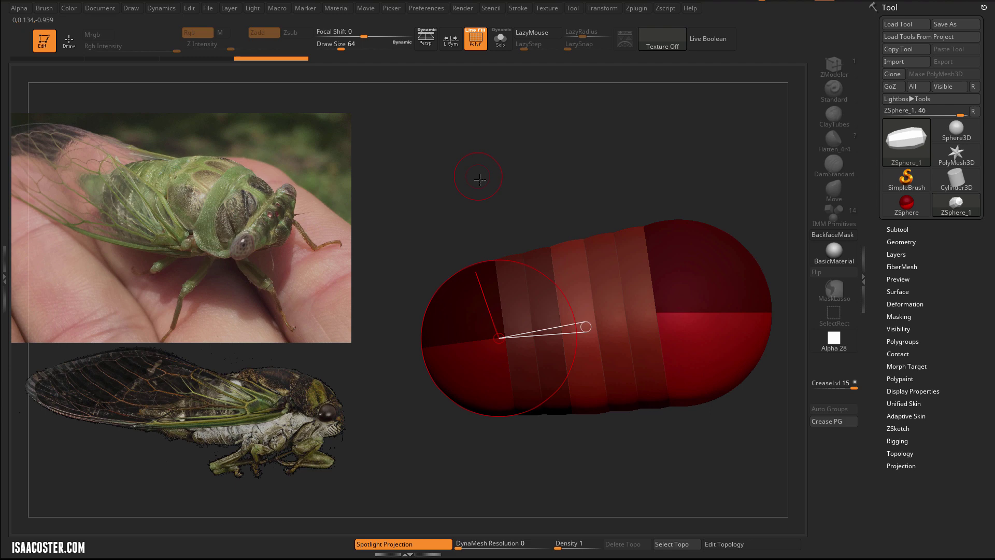
pyautogui.moveTo(482, 178); pyautogui.dragTo(489, 208)
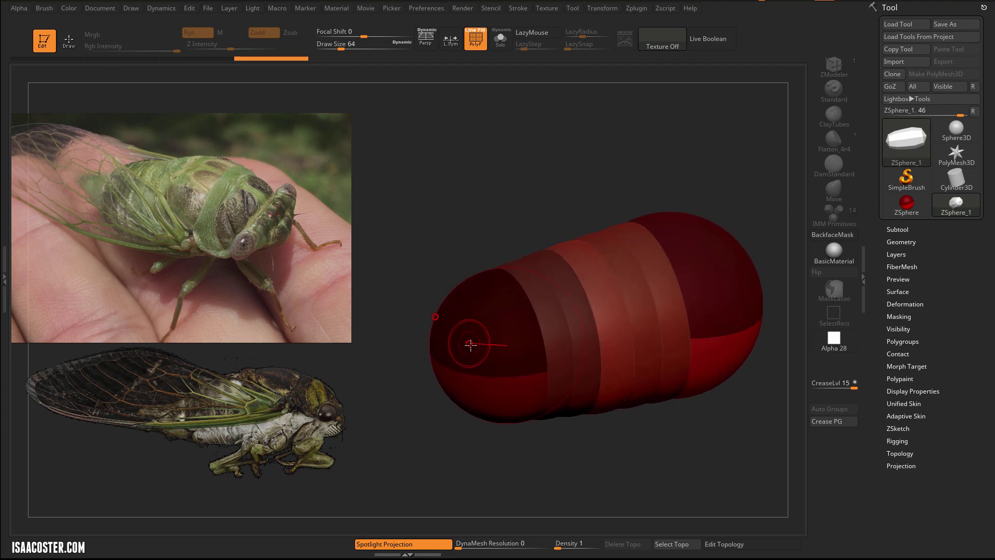
pyautogui.moveTo(488, 328); pyautogui.dragTo(511, 248)
pyautogui.moveTo(581, 314); pyautogui.dragTo(440, 280)
pyautogui.press('e')
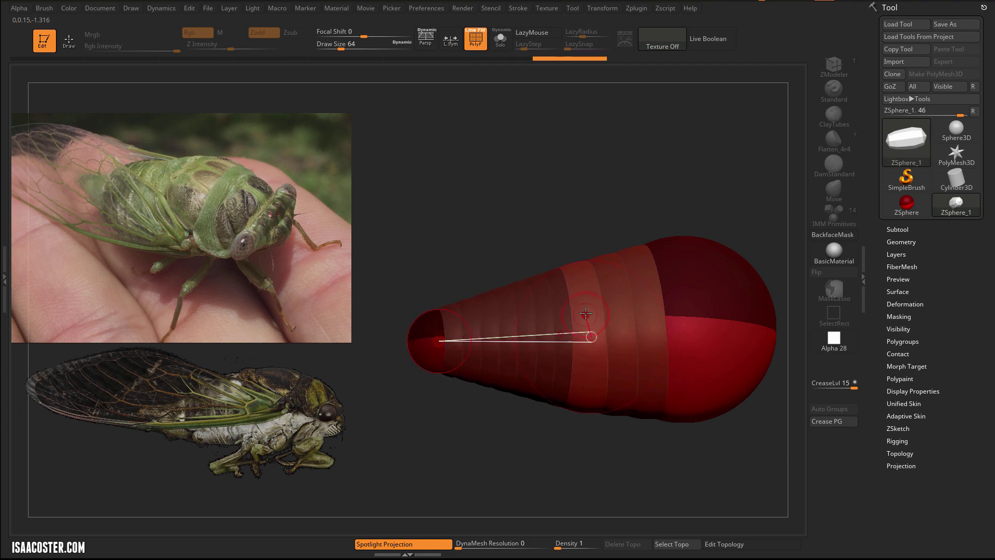
pyautogui.moveTo(567, 338); pyautogui.dragTo(576, 301)
pyautogui.keyDown('alt'); pyautogui.moveTo(538, 225); pyautogui.dragTo(516, 231); pyautogui.keyUp('alt')
pyautogui.moveTo(509, 191); pyautogui.dragTo(531, 173)
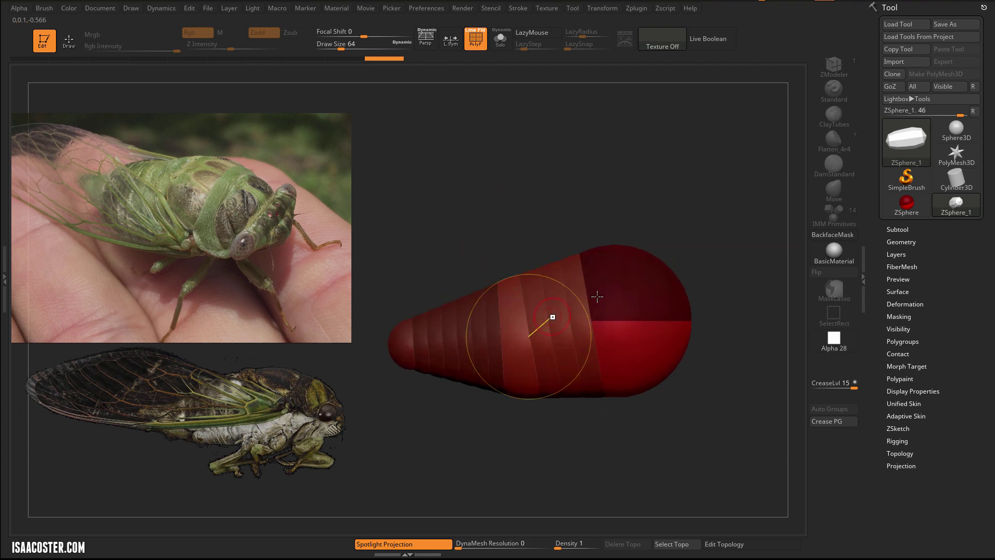
# - Preview the tapered body's adaptive skin and convert it to a PolyMesh3D
pyautogui.press('w')
pyautogui.press('a')
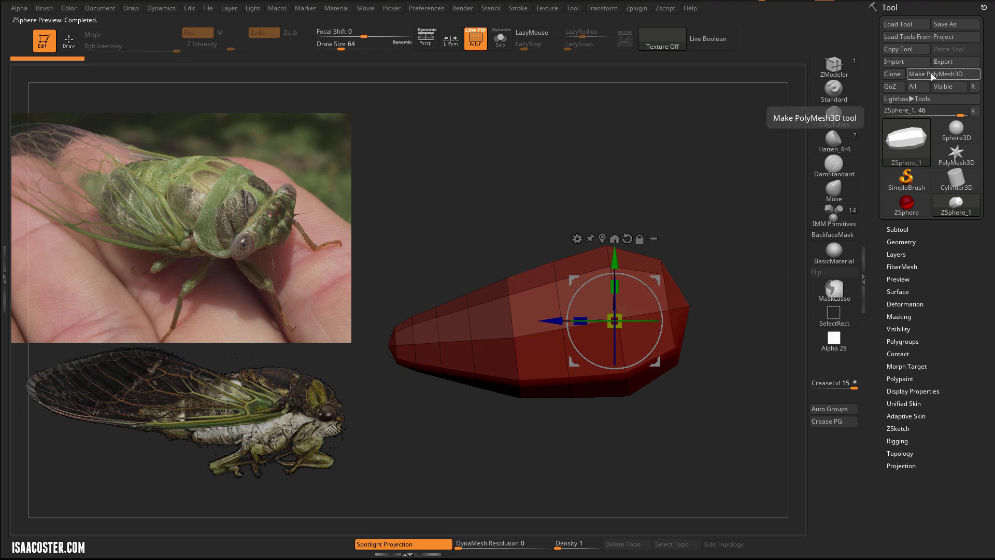
pyautogui.click(956, 76)
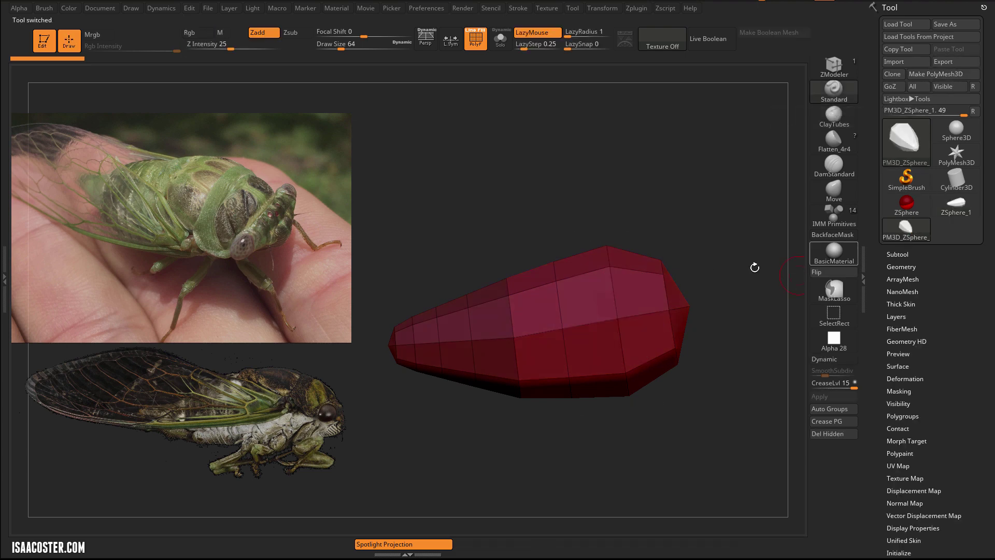
# - Subdivide the body polymesh to subdivision level 3 and turn off the PolyFrame display
pyautogui.moveTo(750, 243); pyautogui.dragTo(702, 200)
pyautogui.press('ctrl')
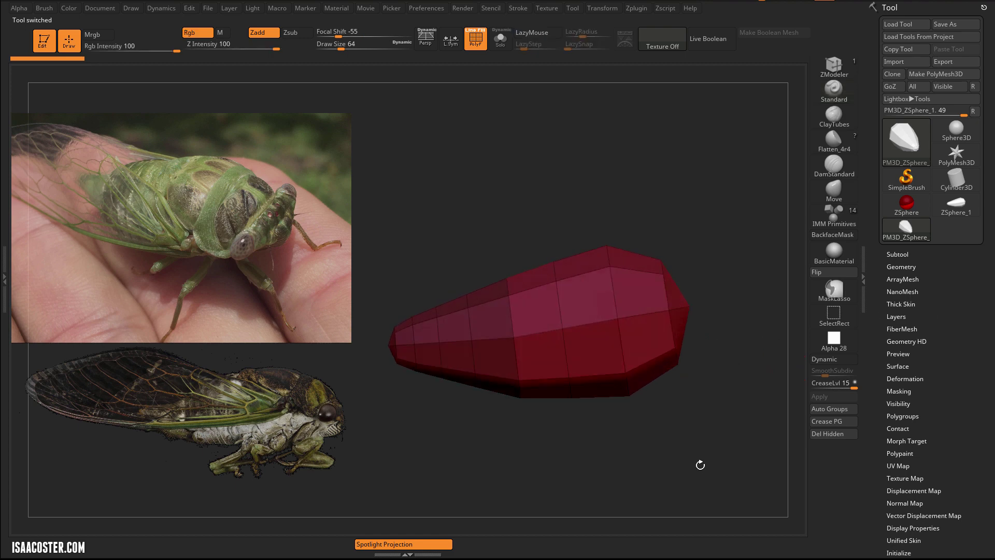
pyautogui.press('ctrl')
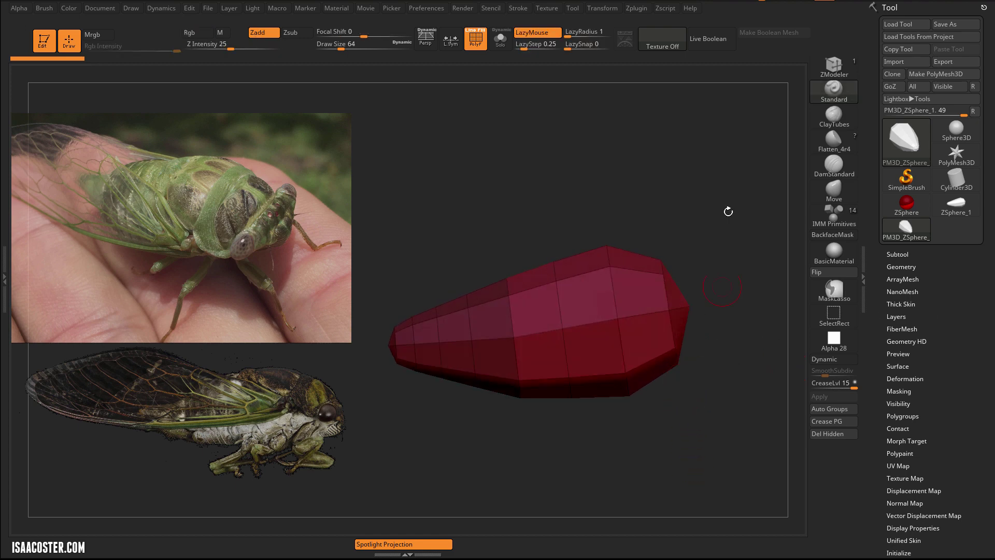
pyautogui.hotkey('ctrl', 'd')
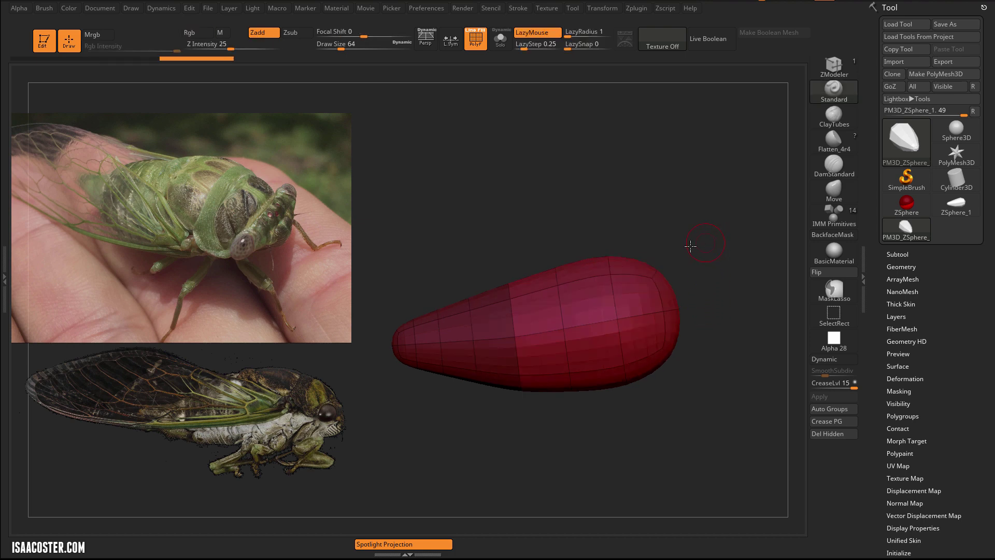
pyautogui.moveTo(689, 243); pyautogui.dragTo(719, 294)
pyautogui.hotkey('shift', 'f')
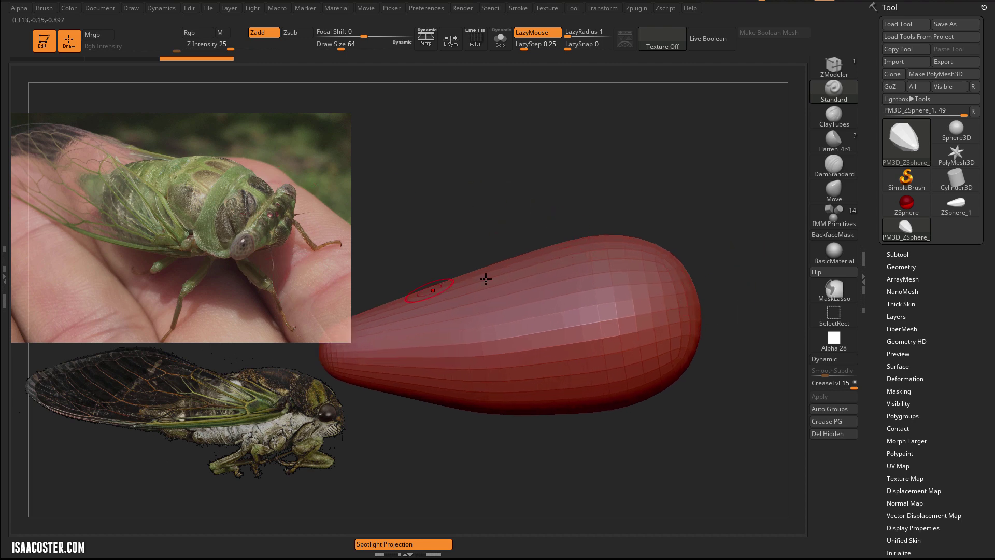
pyautogui.moveTo(486, 279); pyautogui.dragTo(586, 394)
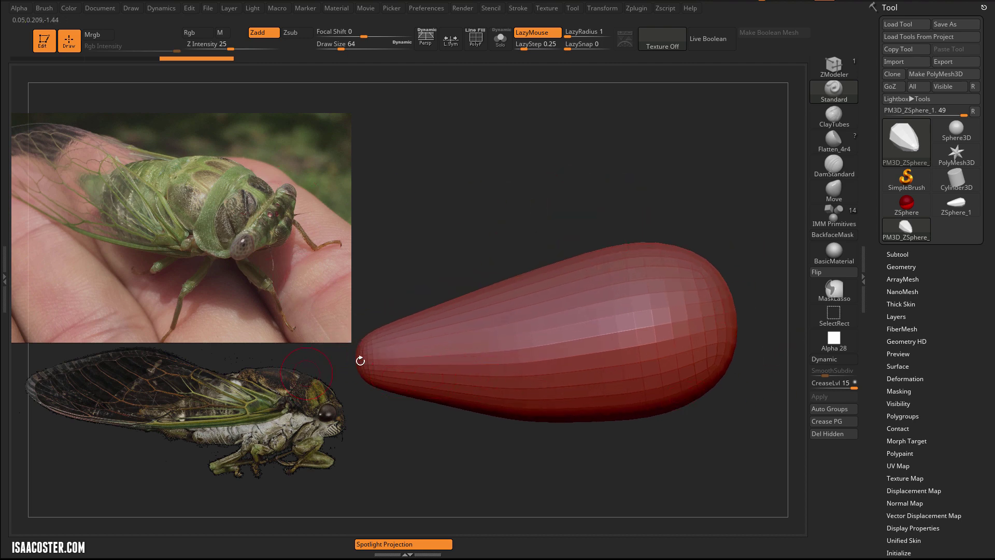
# - Delete the body's lower subdivision levels and turn on DynaMesh at resolution 128
pyautogui.click(902, 254)
pyautogui.click(901, 253)
pyautogui.click(906, 266)
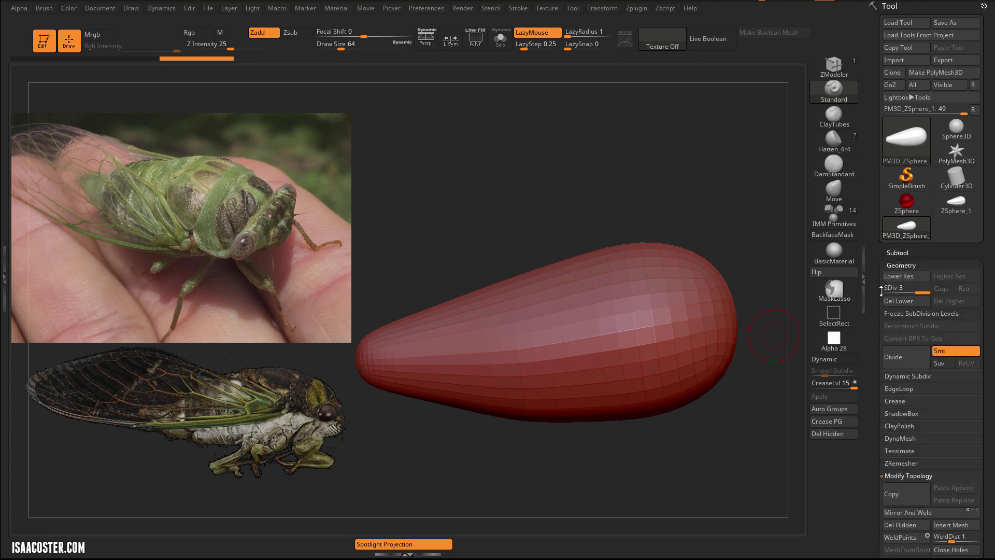
pyautogui.click(898, 302)
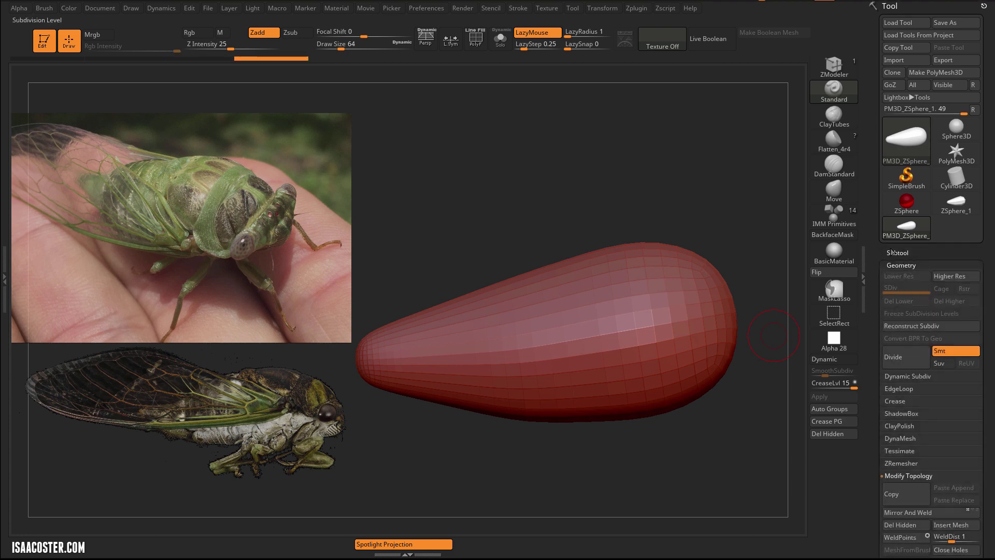
pyautogui.moveTo(873, 330); pyautogui.dragTo(931, 155)
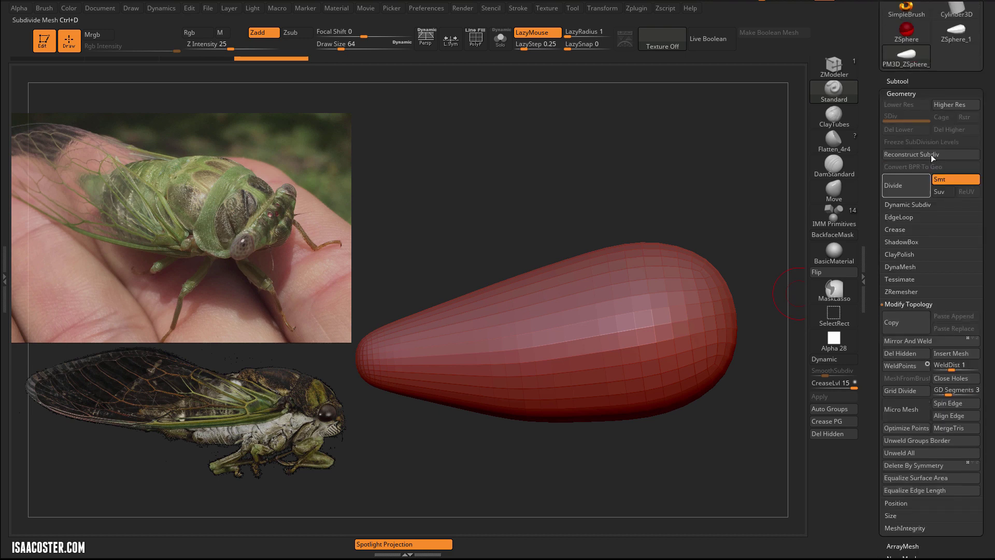
pyautogui.click(914, 267)
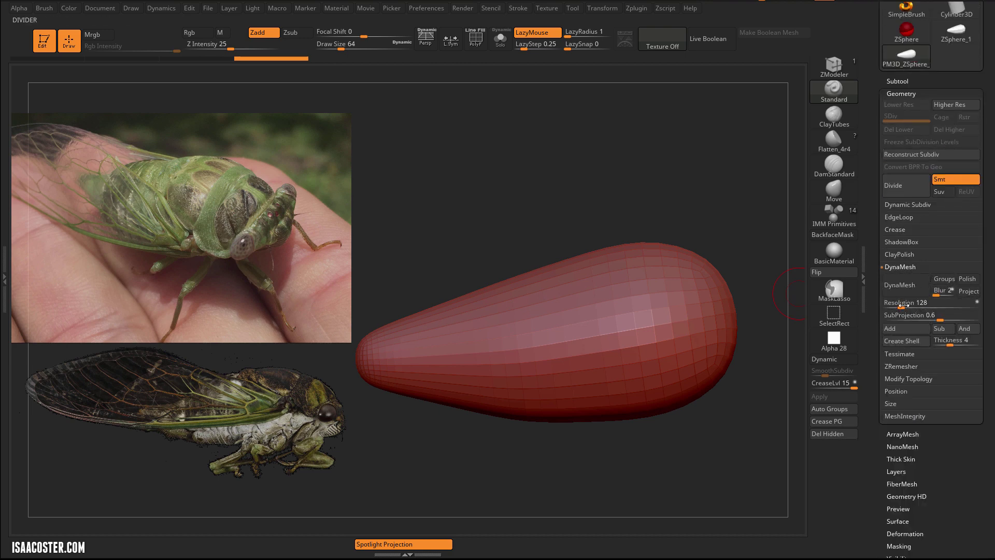
pyautogui.click(909, 286)
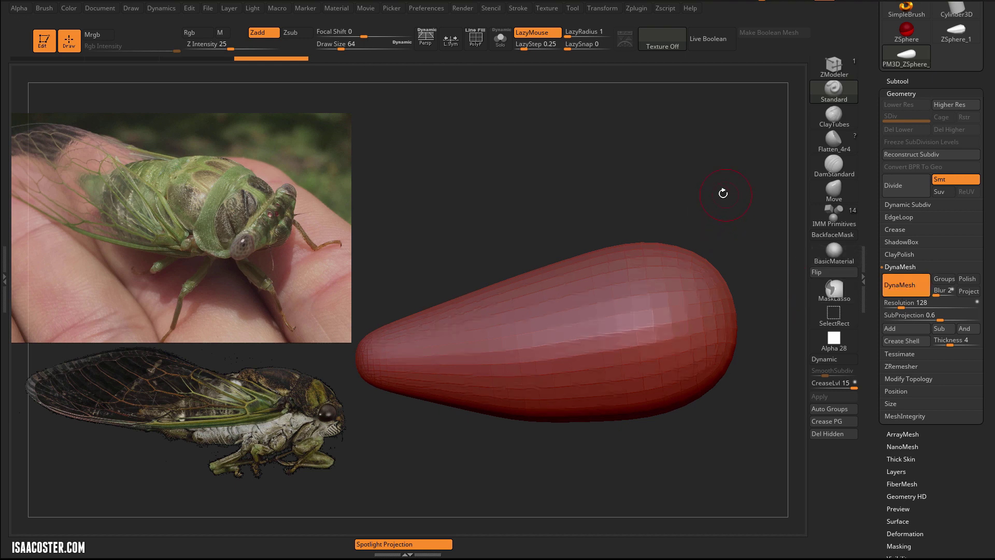
# - Choose the Move brush and enlarge its draw size to about 286
pyautogui.moveTo(667, 195)
pyautogui.mouseDown()
pyautogui.moveTo(614, 169)
pyautogui.moveTo(635, 244)
pyautogui.moveTo(652, 205)
pyautogui.moveTo(623, 95)
pyautogui.mouseUp()
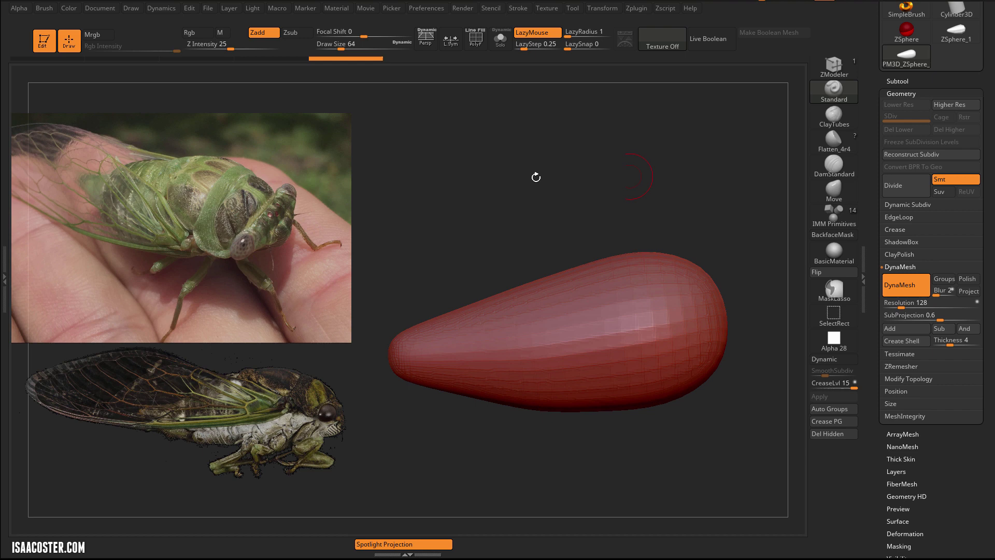
pyautogui.moveTo(538, 203)
pyautogui.mouseDown()
pyautogui.moveTo(508, 211)
pyautogui.moveTo(541, 206)
pyautogui.mouseUp()
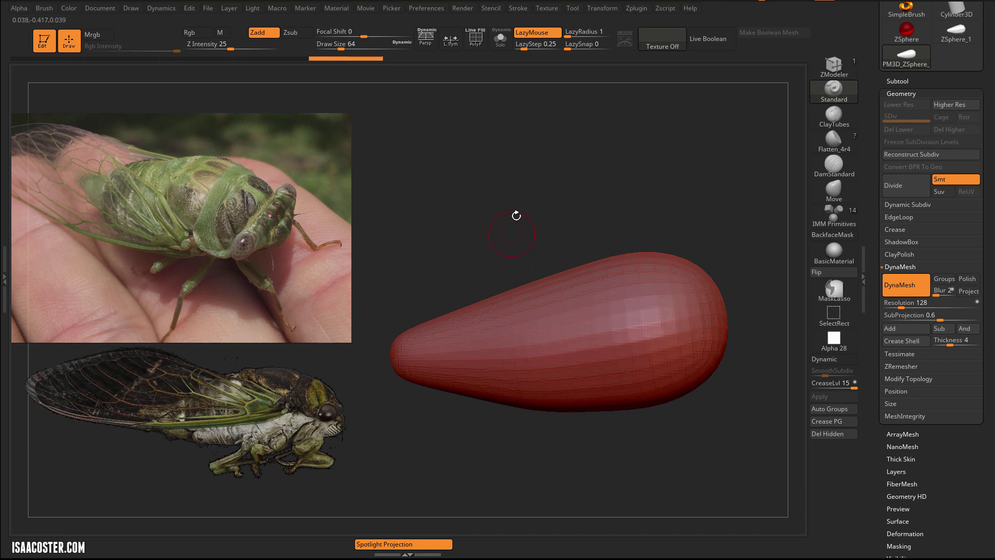
pyautogui.keyDown('shift'); pyautogui.moveTo(559, 203); pyautogui.dragTo(725, 191); pyautogui.keyUp('shift')
pyautogui.click(839, 197)
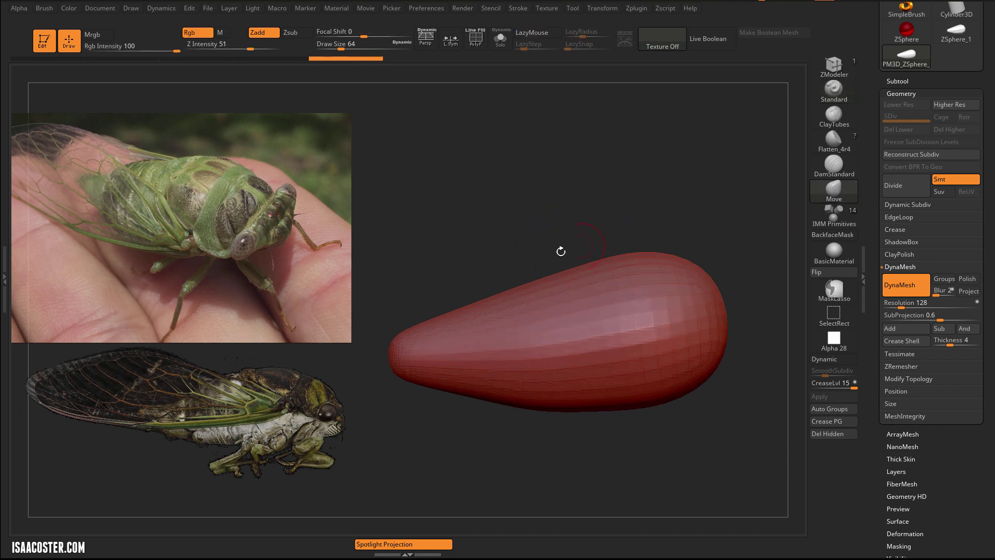
pyautogui.press('s')
pyautogui.moveTo(563, 252); pyautogui.dragTo(591, 250)
pyautogui.keyDown('alt'); pyautogui.moveTo(556, 200); pyautogui.dragTo(587, 202); pyautogui.keyUp('alt')
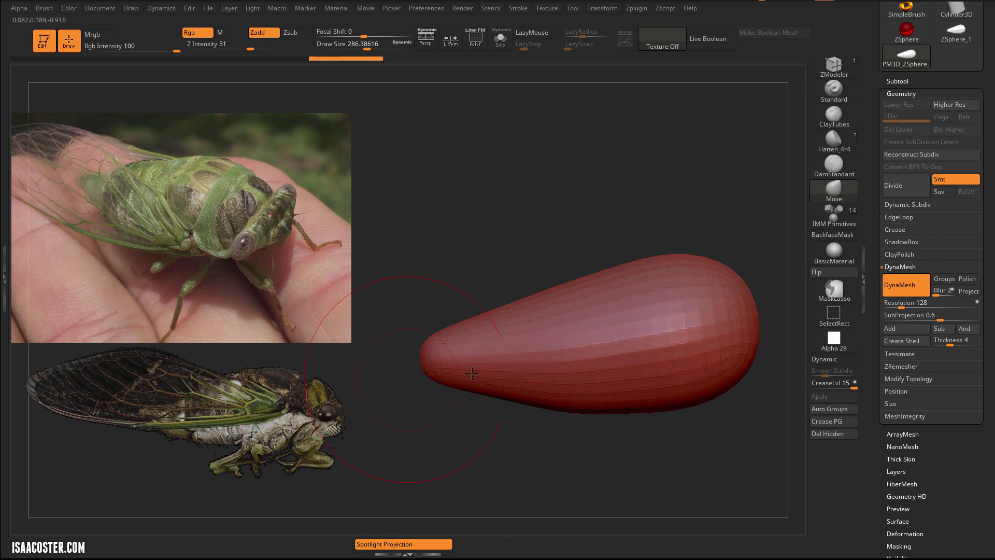
pyautogui.moveTo(611, 318)
pyautogui.mouseDown()
pyautogui.moveTo(541, 285)
pyautogui.moveTo(629, 283)
pyautogui.mouseUp()
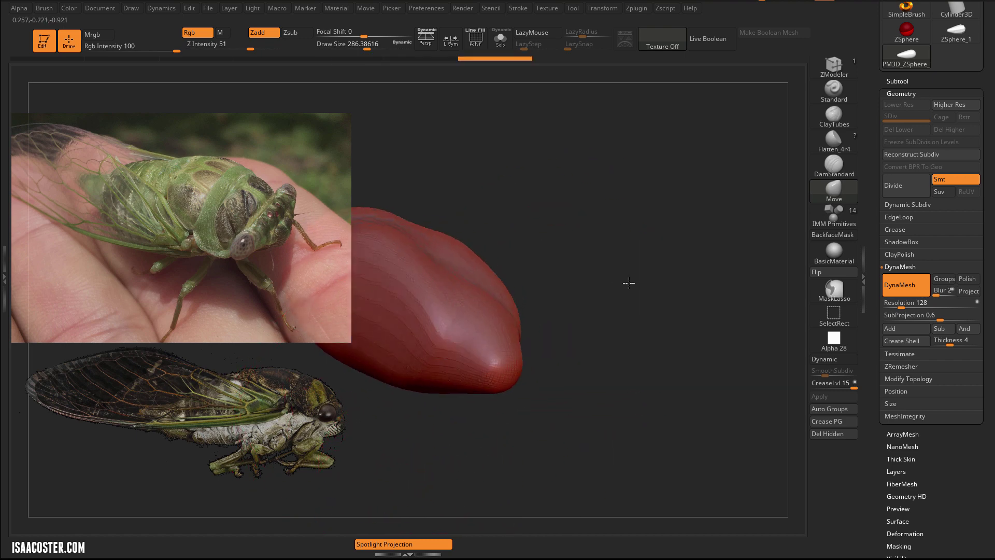
pyautogui.moveTo(635, 333); pyautogui.dragTo(644, 367)
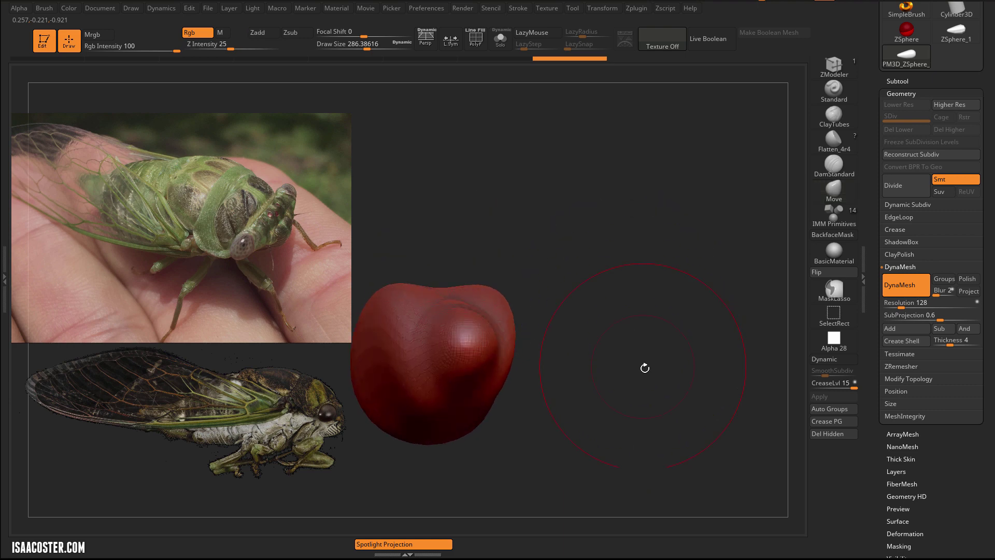
pyautogui.hotkey('ctrl', 'z')
pyautogui.hotkey('ctrl', 'z')
pyautogui.hotkey('ctrl', 'z')
pyautogui.moveTo(613, 209); pyautogui.dragTo(555, 254)
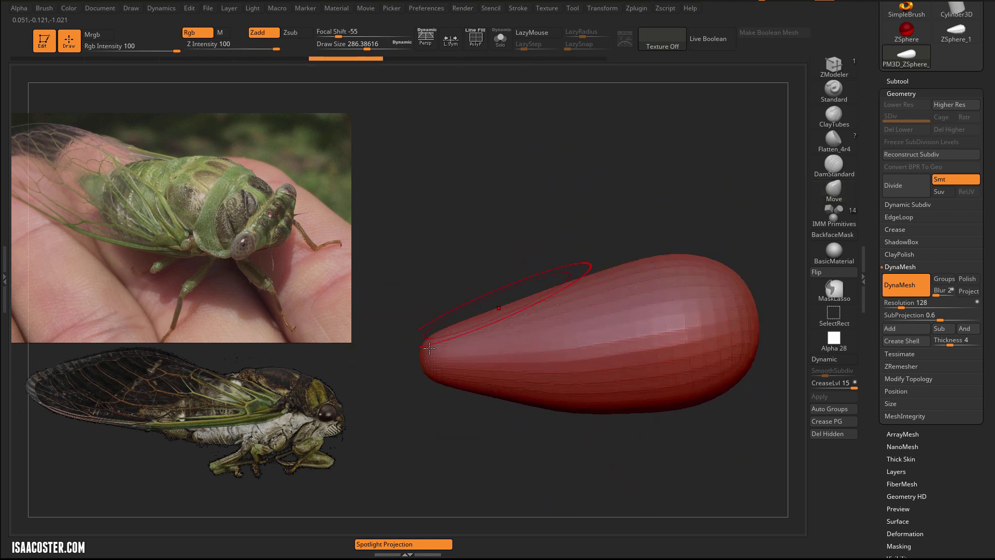
# - Reselect the Move brush and reduce its draw size to about 177 for shaping the body beside the references
pyautogui.press('b')
pyautogui.press('m')
pyautogui.press('v')
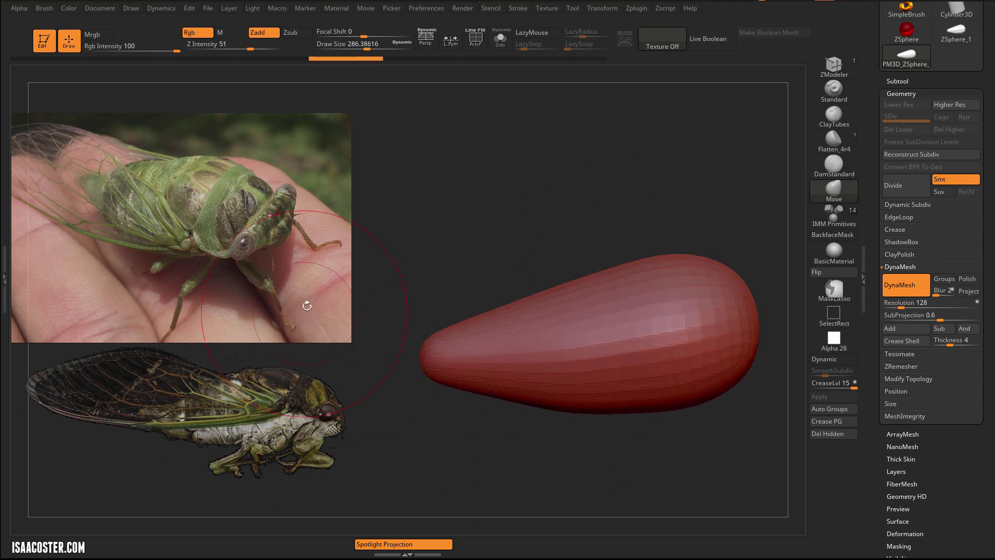
pyautogui.moveTo(442, 204)
pyautogui.keyDown('alt'); pyautogui.mouseDown()
pyautogui.moveTo(154, 182)
pyautogui.moveTo(133, 192)
pyautogui.mouseUp(); pyautogui.keyUp('alt')
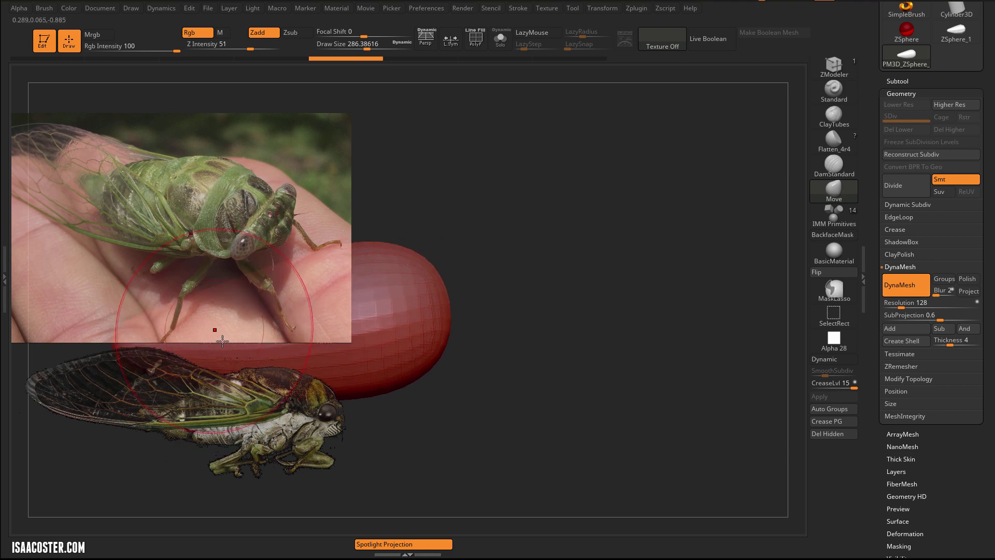
pyautogui.moveTo(573, 207)
pyautogui.keyDown('alt'); pyautogui.mouseDown()
pyautogui.moveTo(666, 215)
pyautogui.moveTo(767, 193)
pyautogui.mouseUp(); pyautogui.keyUp('alt')
pyautogui.moveTo(461, 179)
pyautogui.keyDown('alt'); pyautogui.mouseDown()
pyautogui.moveTo(524, 193)
pyautogui.moveTo(504, 218)
pyautogui.moveTo(545, 207)
pyautogui.mouseUp(); pyautogui.keyUp('alt')
pyautogui.press('s')
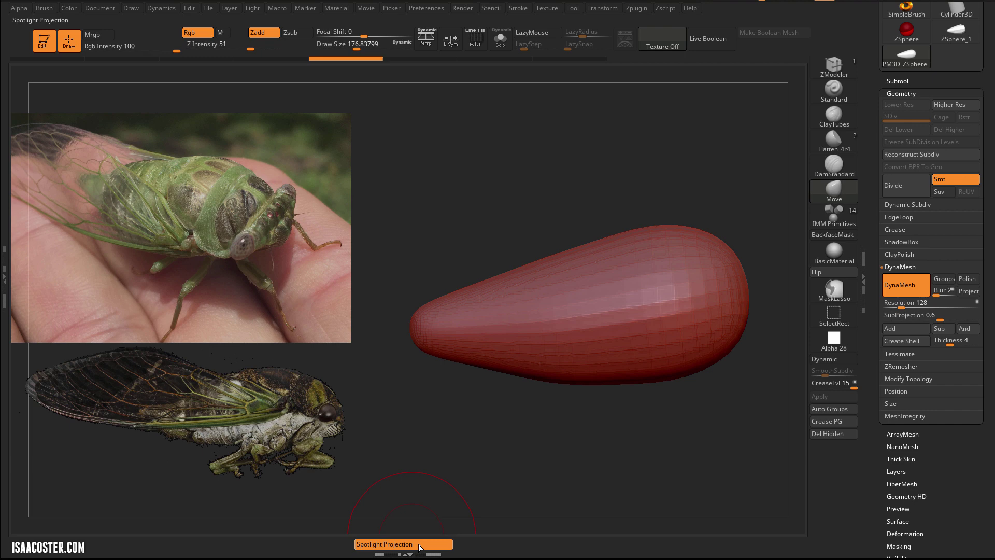
# - Sculpt the body's side profile with the Move brush, enlarging the draw size to about 268 and raising a thorax hump on the back
pyautogui.moveTo(481, 226); pyautogui.dragTo(532, 330)
pyautogui.moveTo(491, 284); pyautogui.dragTo(504, 316)
pyautogui.press(']')
pyautogui.press(']')
pyautogui.press(']')
pyautogui.press(']')
pyautogui.moveTo(562, 285); pyautogui.dragTo(547, 256)
pyautogui.moveTo(518, 221); pyautogui.dragTo(573, 211)
pyautogui.moveTo(641, 356); pyautogui.dragTo(665, 371)
pyautogui.moveTo(683, 409); pyautogui.dragTo(601, 434)
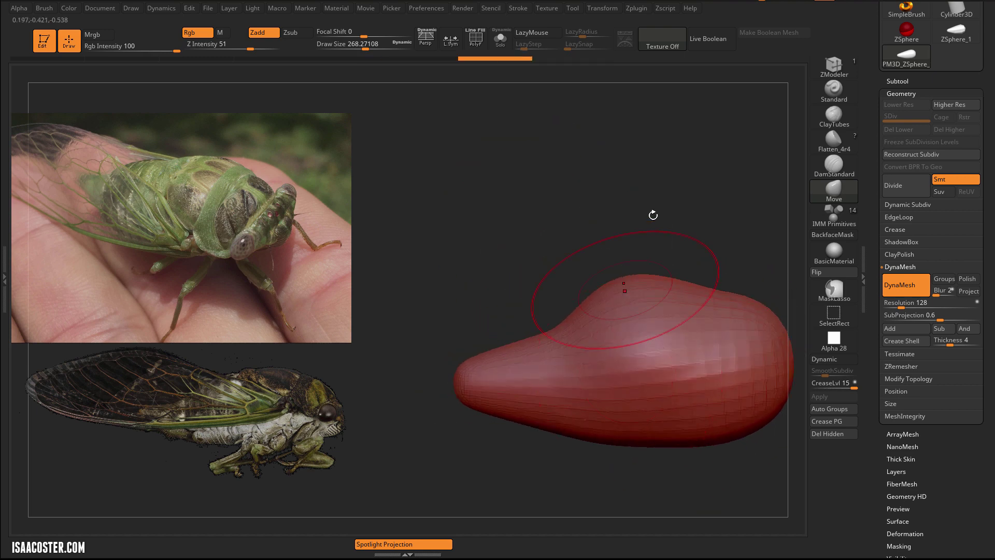
pyautogui.keyDown('alt'); pyautogui.moveTo(649, 205); pyautogui.dragTo(572, 152); pyautogui.keyUp('alt')
pyautogui.moveTo(552, 280)
pyautogui.keyDown('shift'); pyautogui.mouseDown()
pyautogui.moveTo(579, 322)
pyautogui.moveTo(601, 330)
pyautogui.mouseUp(); pyautogui.keyUp('shift')
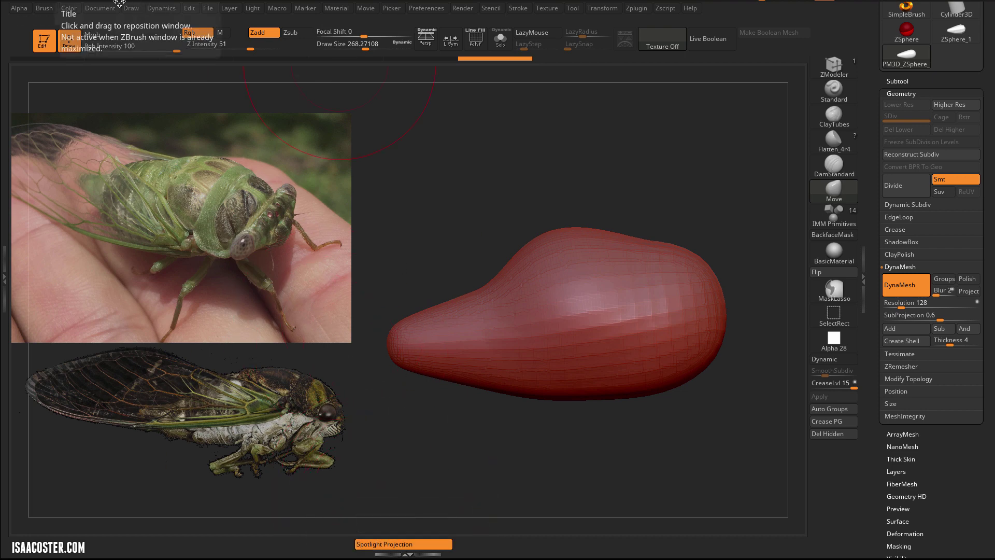
# - Turn off Spotlight Projection in the Move brush's sample settings
pyautogui.click(46, 8)
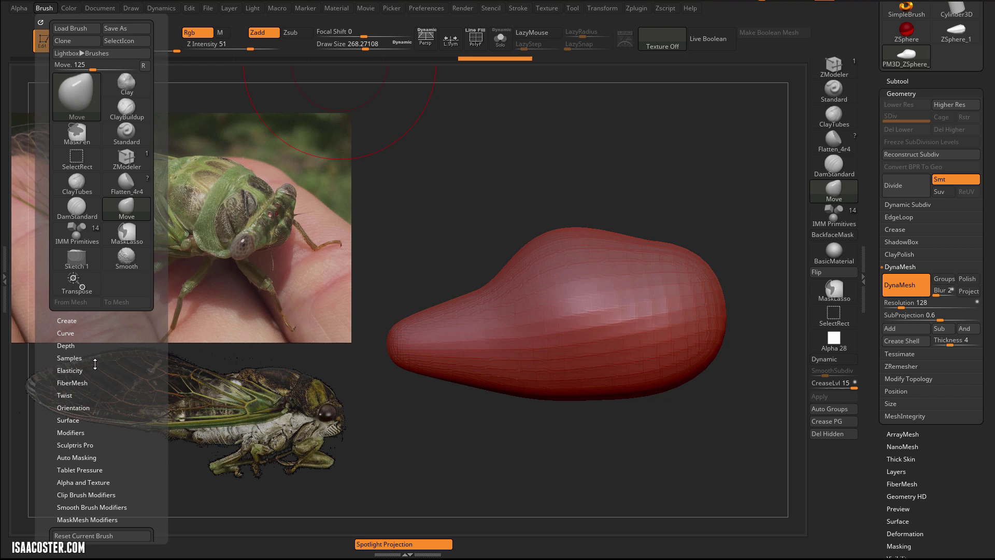
pyautogui.scroll(-2, 94, 364)
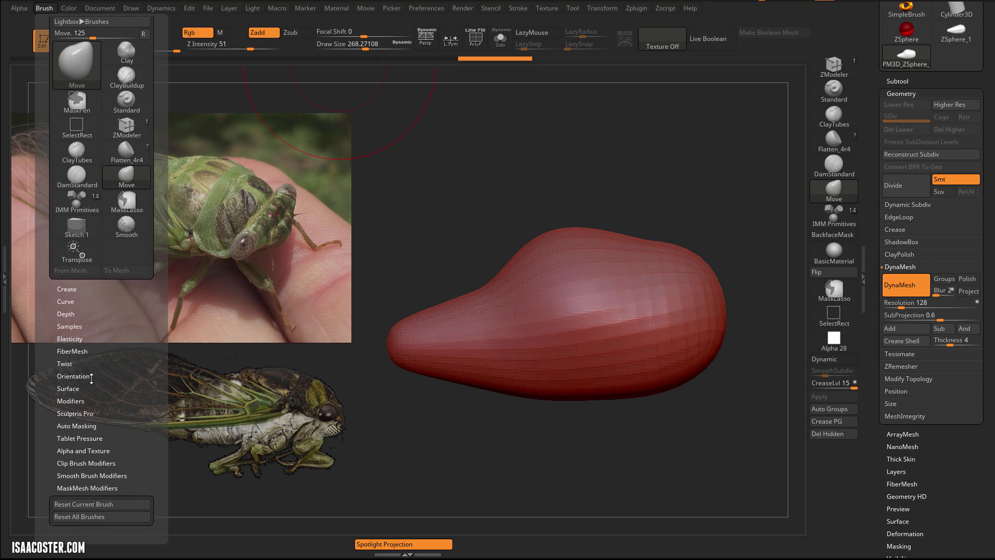
pyautogui.scroll(-3, 69, 385)
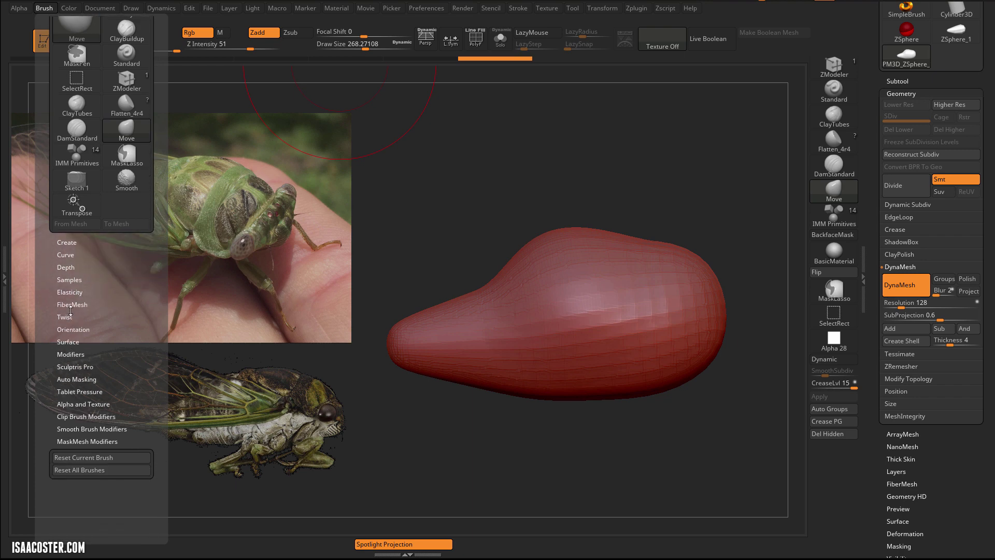
pyautogui.click(74, 280)
pyautogui.scroll(-4, 84, 264)
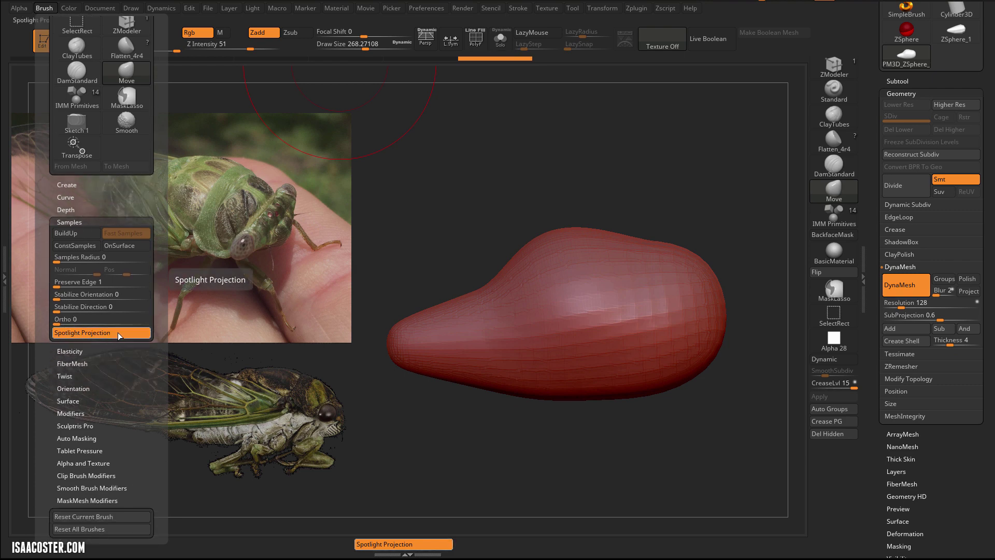
pyautogui.click(83, 333)
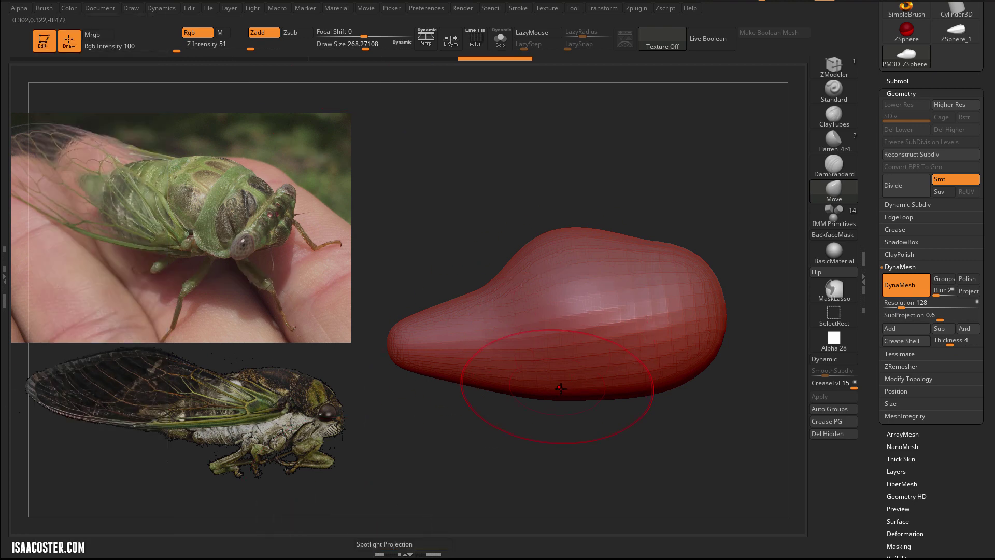
# - Inspect the body against the cicada references and smooth down the thorax hump on its back
pyautogui.moveTo(551, 433); pyautogui.dragTo(591, 417)
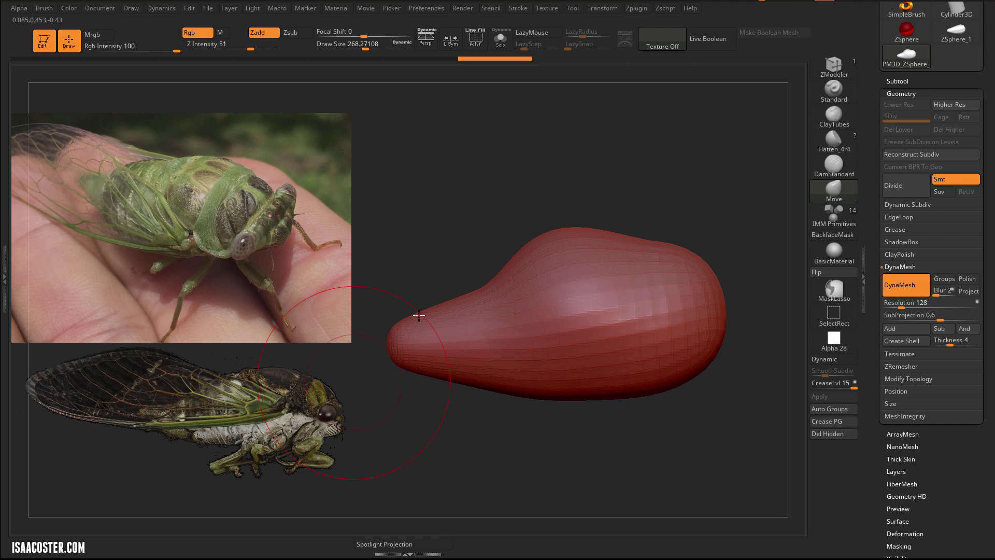
pyautogui.moveTo(538, 397); pyautogui.dragTo(491, 445)
pyautogui.moveTo(578, 395); pyautogui.dragTo(640, 340)
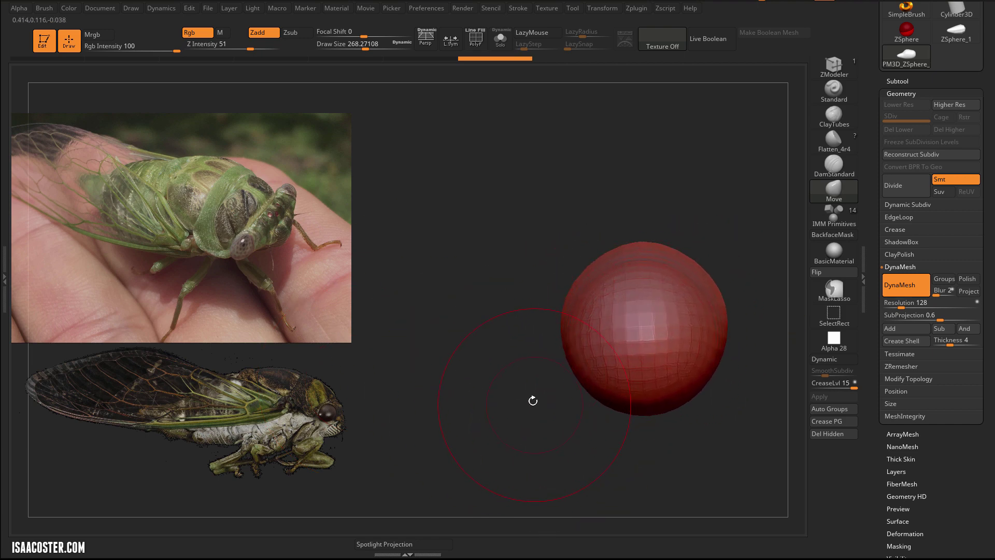
pyautogui.moveTo(533, 400); pyautogui.dragTo(564, 431)
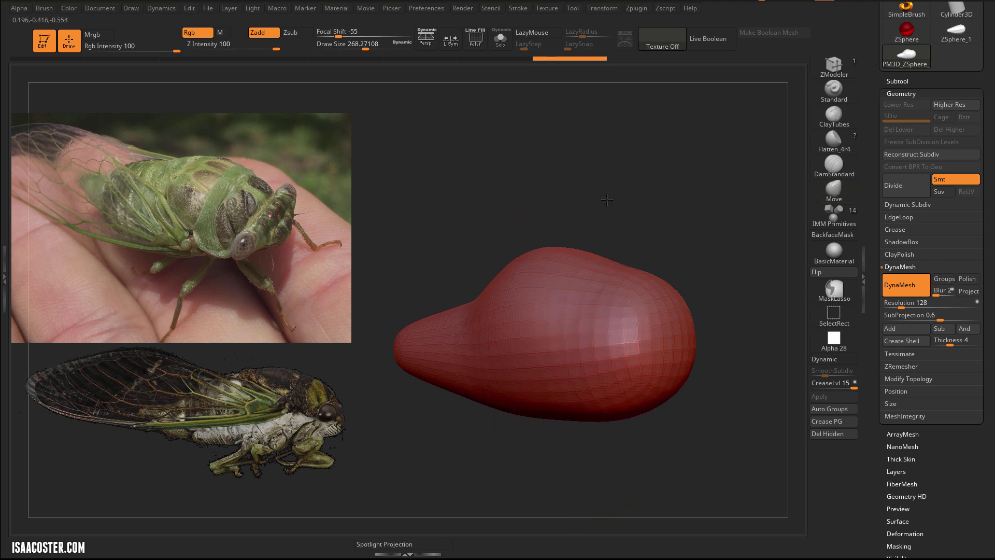
pyautogui.moveTo(606, 199)
pyautogui.keyDown('shift'); pyautogui.mouseDown()
pyautogui.moveTo(444, 216)
pyautogui.moveTo(554, 216)
pyautogui.mouseUp(); pyautogui.keyUp('shift')
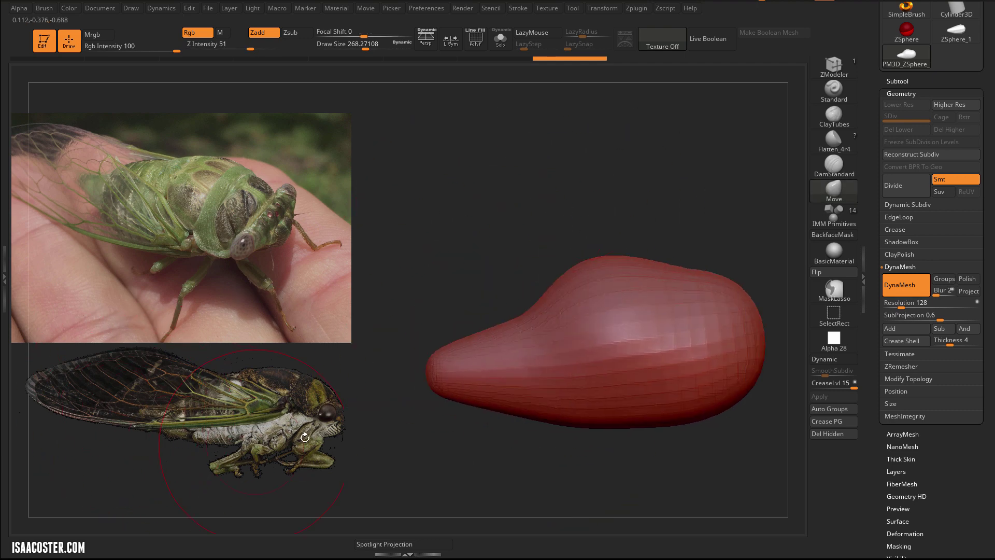
pyautogui.moveTo(550, 292)
pyautogui.keyDown('shift'); pyautogui.mouseDown()
pyautogui.moveTo(569, 304)
pyautogui.moveTo(544, 316)
pyautogui.moveTo(593, 285)
pyautogui.moveTo(584, 275)
pyautogui.mouseUp(); pyautogui.keyUp('shift')
# - Reshape the abdomen into a slimmer, curved tail with the Move brush at draw sizes of about 372 and 305
pyautogui.press('s')
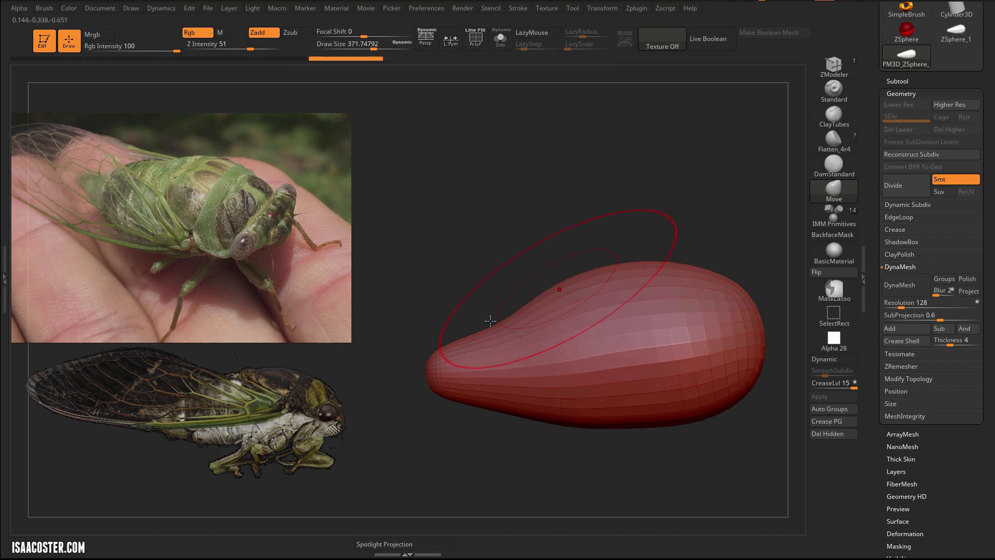
pyautogui.moveTo(464, 328)
pyautogui.mouseDown()
pyautogui.moveTo(504, 265)
pyautogui.moveTo(489, 361)
pyautogui.moveTo(458, 365)
pyautogui.mouseUp()
pyautogui.press('s')
pyautogui.moveTo(511, 322)
pyautogui.mouseDown()
pyautogui.moveTo(476, 366)
pyautogui.moveTo(503, 376)
pyautogui.mouseUp()
pyautogui.press('s')
pyautogui.moveTo(500, 405); pyautogui.dragTo(515, 396)
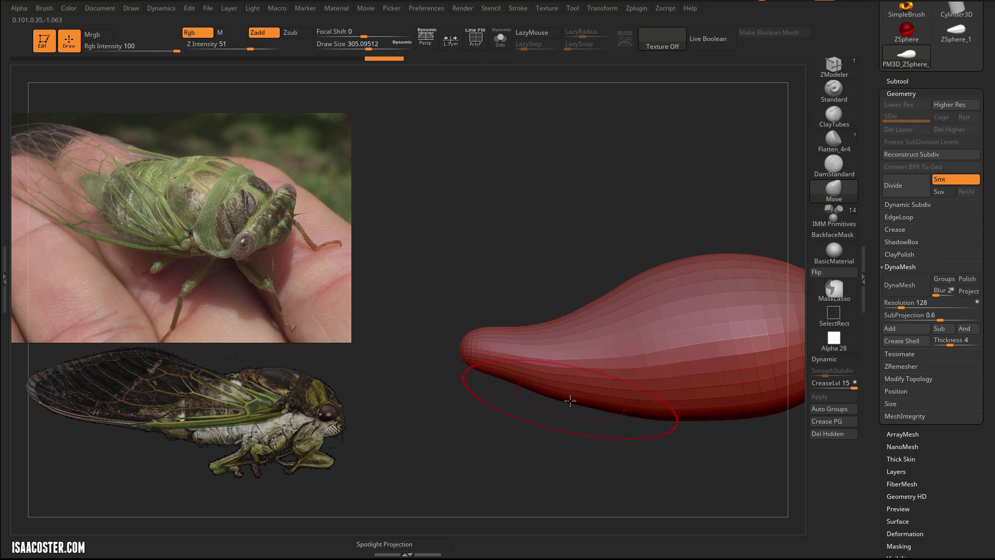
# - Refine and smooth the narrow tail end, varying the draw size between about 132 and 223
pyautogui.moveTo(570, 409); pyautogui.dragTo(518, 412)
pyautogui.press('s')
pyautogui.moveTo(518, 387); pyautogui.dragTo(517, 384)
pyautogui.moveTo(516, 435)
pyautogui.keyDown('shift'); pyautogui.mouseDown()
pyautogui.moveTo(573, 436)
pyautogui.moveTo(470, 448)
pyautogui.mouseUp(); pyautogui.keyUp('shift')
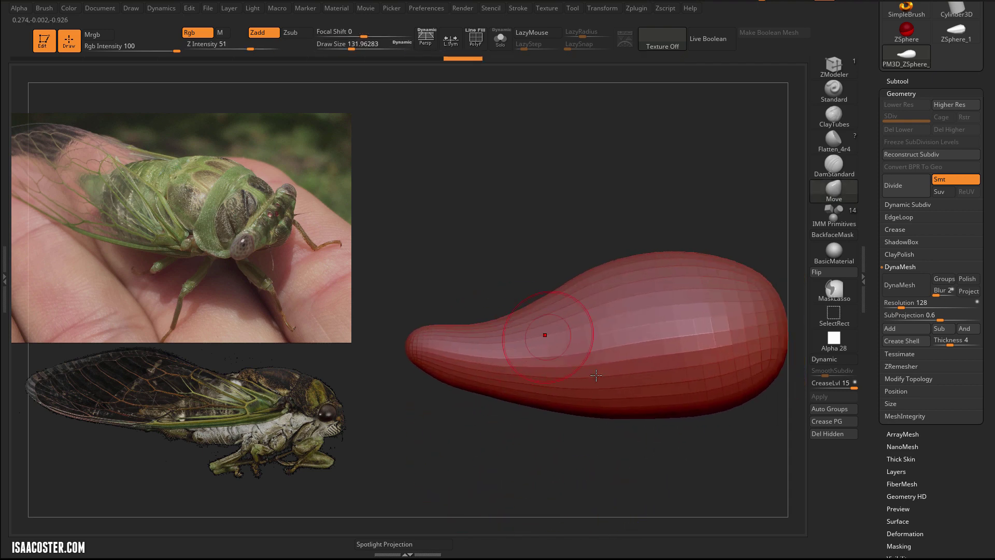
pyautogui.press('s')
pyautogui.moveTo(544, 335); pyautogui.dragTo(586, 332)
pyautogui.keyDown('shift'); pyautogui.moveTo(442, 344); pyautogui.dragTo(462, 337); pyautogui.keyUp('shift')
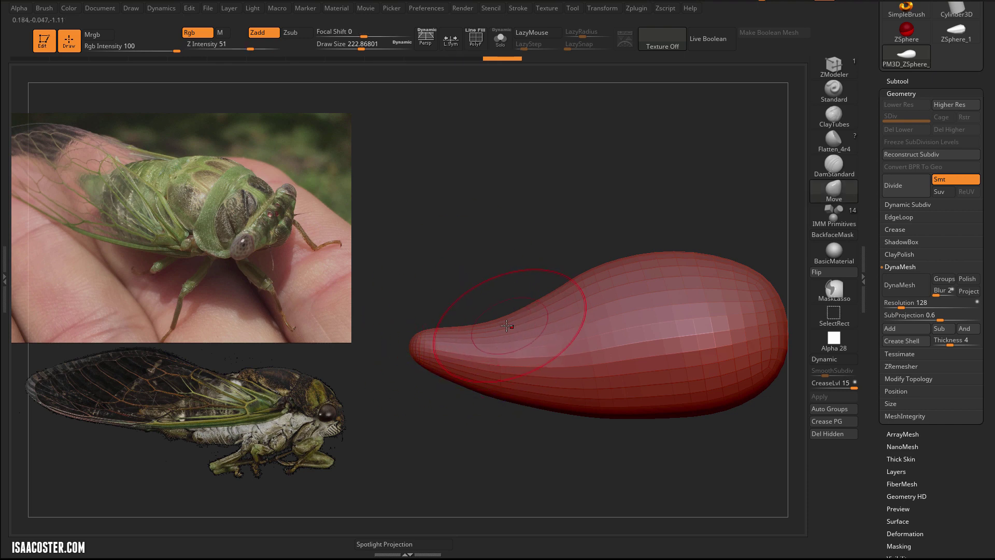
# - Reselect the Move brush with a draw size of about 212, with the front half of the body in view
pyautogui.keyDown('alt'); pyautogui.moveTo(510, 479); pyautogui.dragTo(411, 474); pyautogui.keyUp('alt')
pyautogui.moveTo(677, 474); pyautogui.dragTo(620, 472)
pyautogui.press('b')
pyautogui.press('m')
pyautogui.press('v')
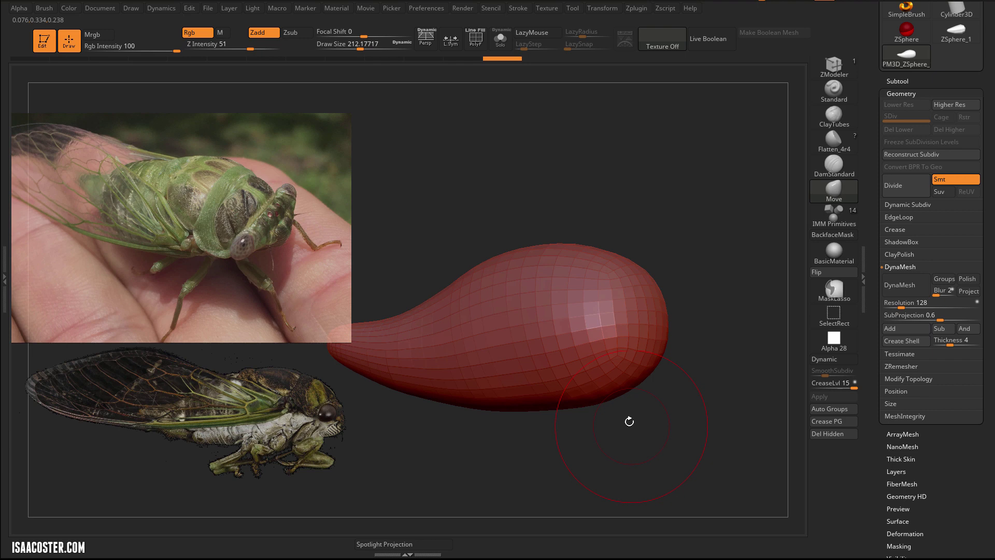
pyautogui.press('g')
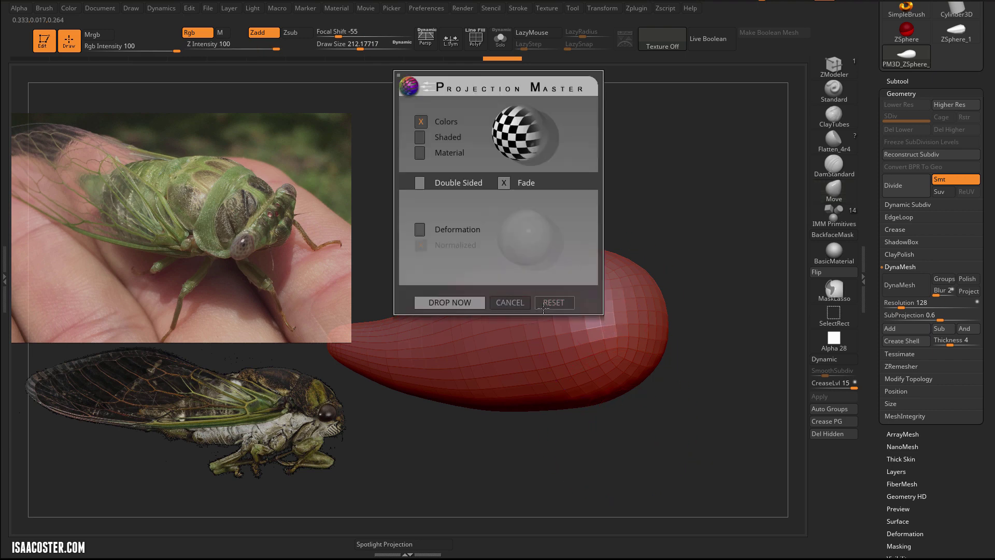
pyautogui.press('Escape')
pyautogui.hotkey('shift', 'f')
pyautogui.hotkey('shift', 'f')
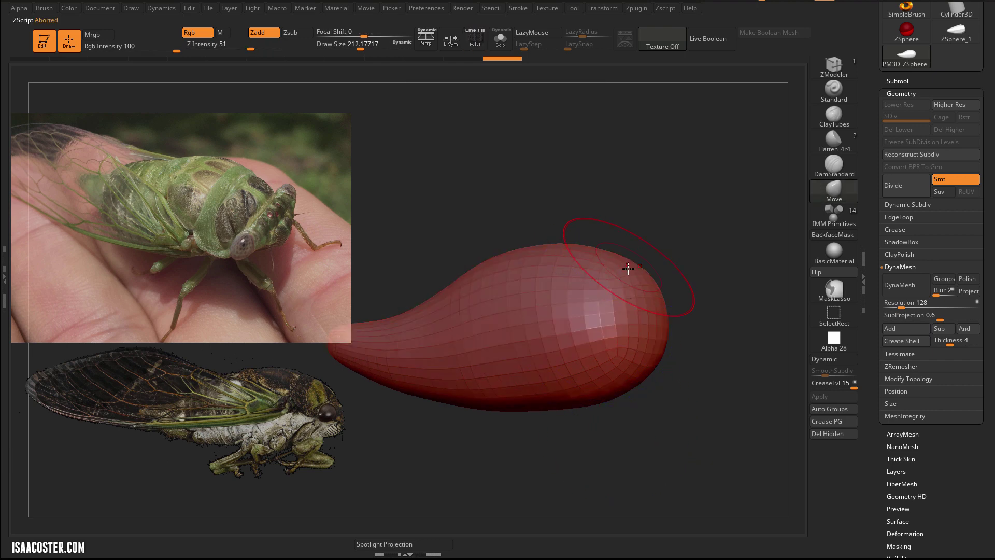
# - Turn DynaMesh back on for the body at resolution 128 and check the rebuilt mesh
pyautogui.keyDown('ctrl'); pyautogui.moveTo(702, 216); pyautogui.dragTo(703, 261, button='right'); pyautogui.keyUp('ctrl')
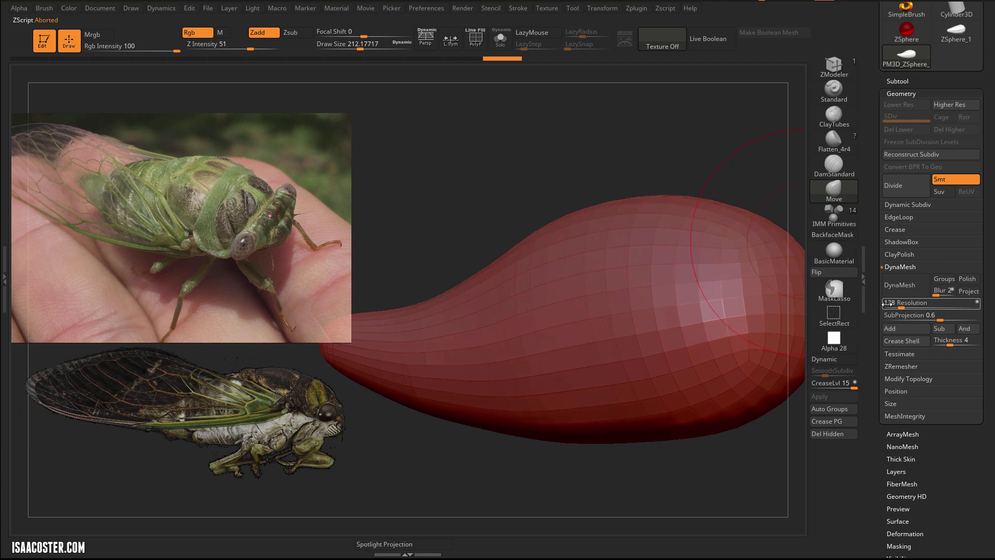
pyautogui.click(900, 285)
pyautogui.hotkey('shift', 'f')
pyautogui.hotkey('shift', 'f')
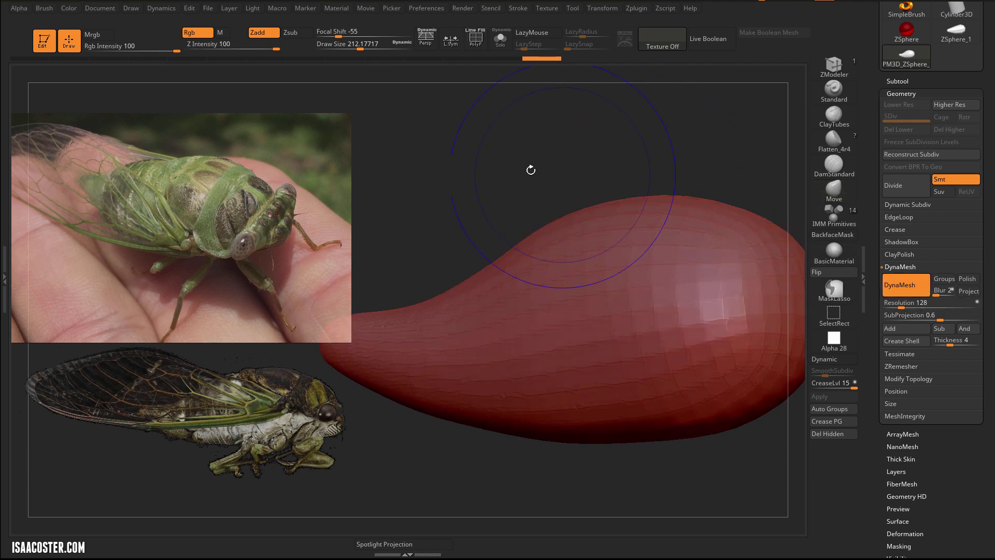
pyautogui.moveTo(542, 154); pyautogui.dragTo(586, 168)
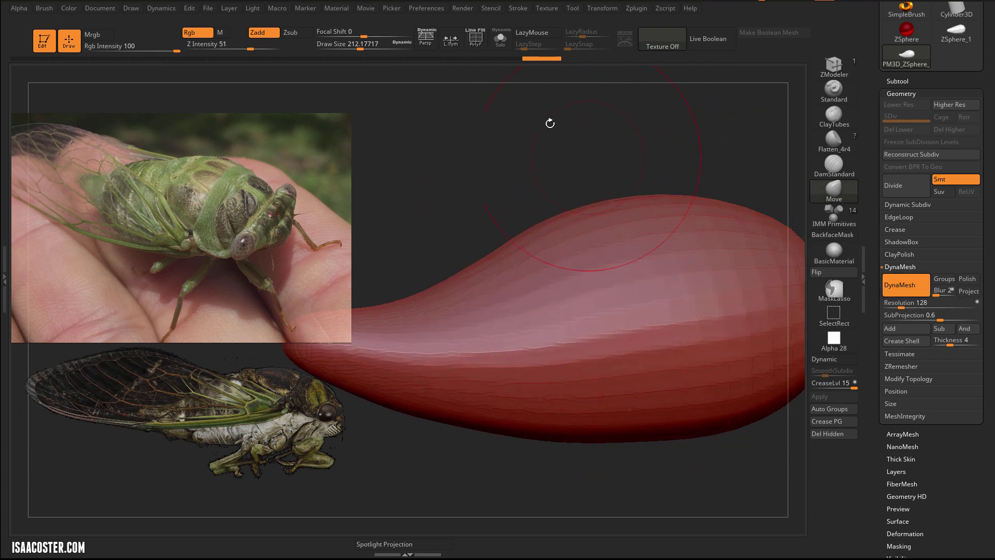
pyautogui.keyDown('ctrl'); pyautogui.moveTo(549, 122); pyautogui.dragTo(564, 155, button='right'); pyautogui.keyUp('ctrl')
pyautogui.moveTo(598, 210); pyautogui.dragTo(597, 195)
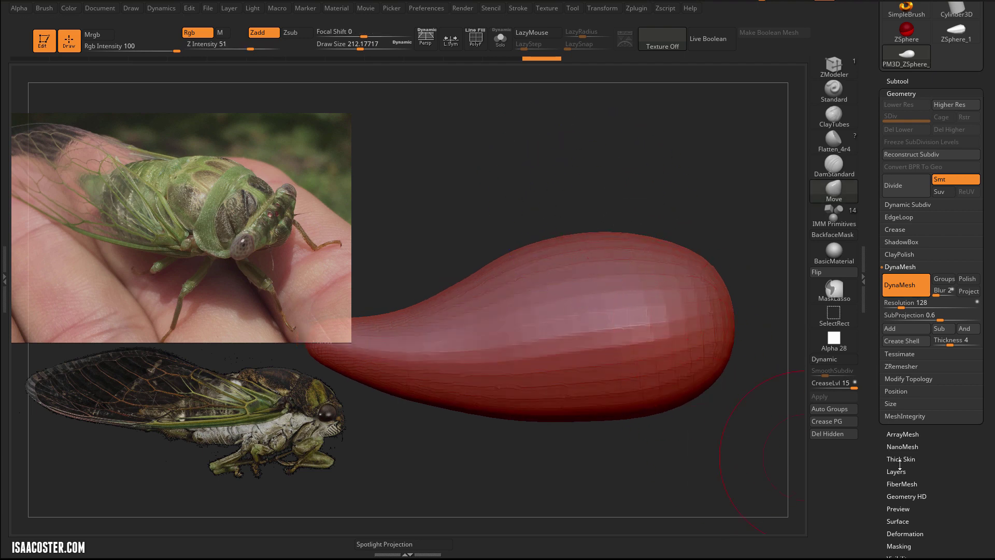
# - Even out the body's faceted surface with the Polish deformation
pyautogui.moveTo(972, 493); pyautogui.dragTo(973, 403)
pyautogui.click(919, 324)
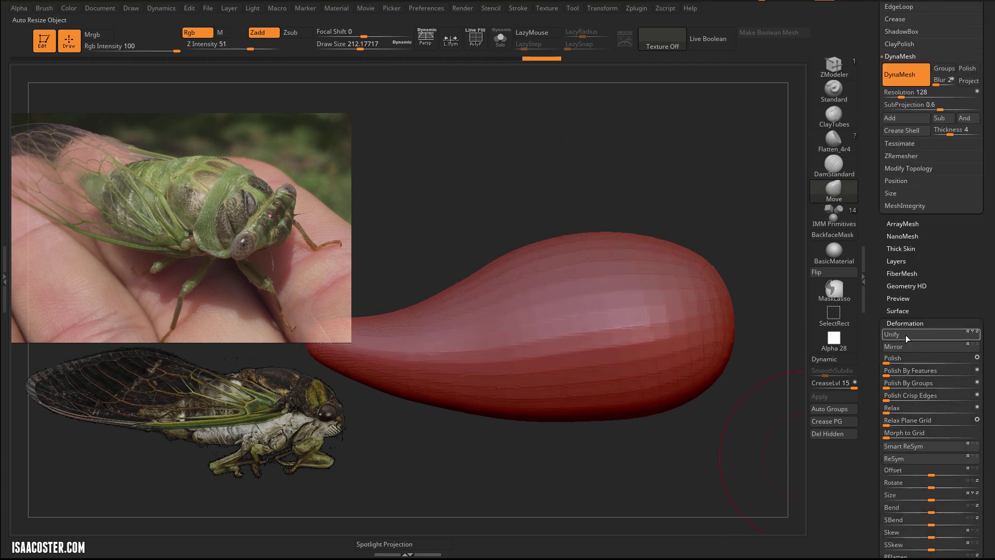
pyautogui.click(909, 357)
# - Choose the DamStandard brush, set its draw size to about 108, and orient the body to show its back
pyautogui.press('s')
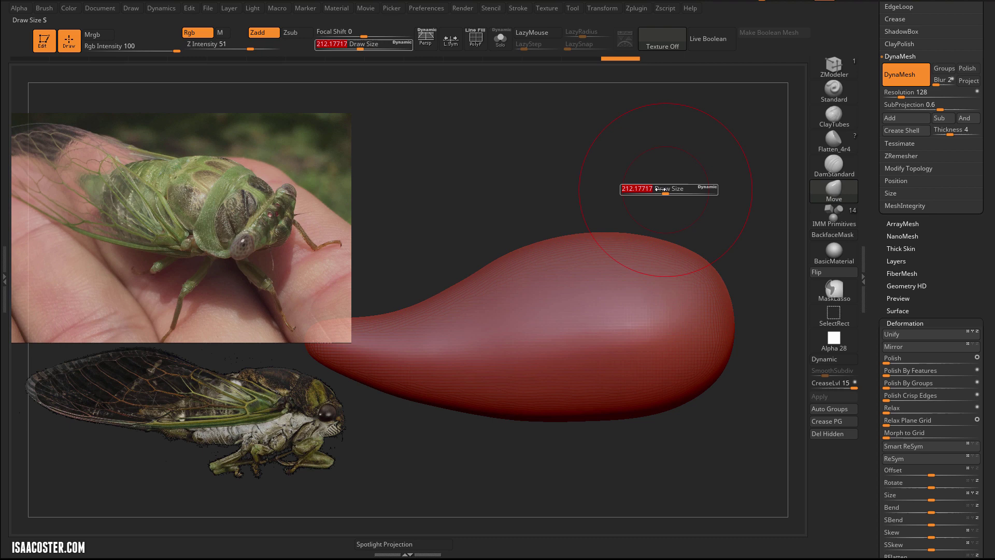
pyautogui.moveTo(664, 191); pyautogui.dragTo(659, 190)
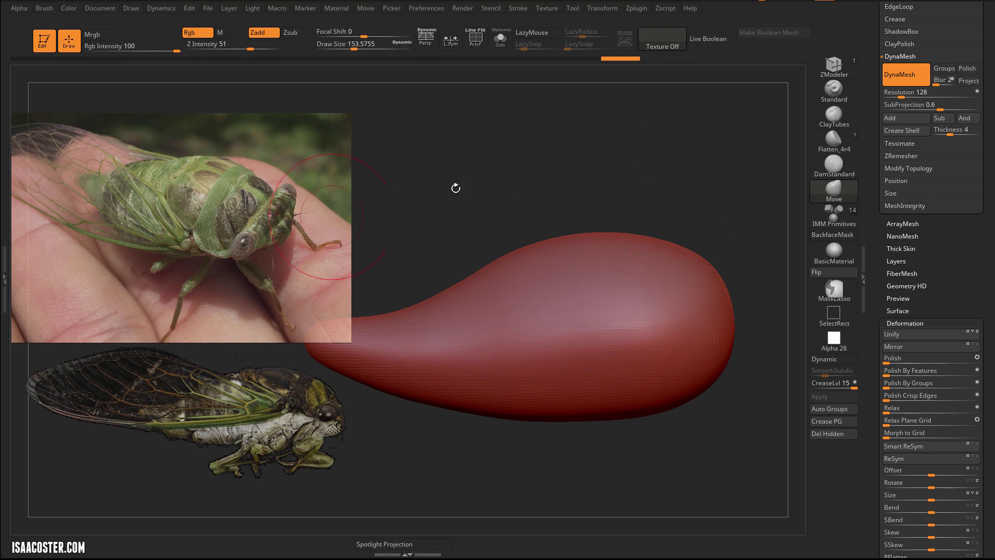
pyautogui.click(836, 170)
pyautogui.press('s')
pyautogui.moveTo(677, 233); pyautogui.dragTo(672, 232)
pyautogui.moveTo(672, 200)
pyautogui.keyDown('alt'); pyautogui.mouseDown()
pyautogui.moveTo(699, 202)
pyautogui.moveTo(704, 273)
pyautogui.moveTo(682, 249)
pyautogui.moveTo(718, 236)
pyautogui.mouseUp(); pyautogui.keyUp('alt')
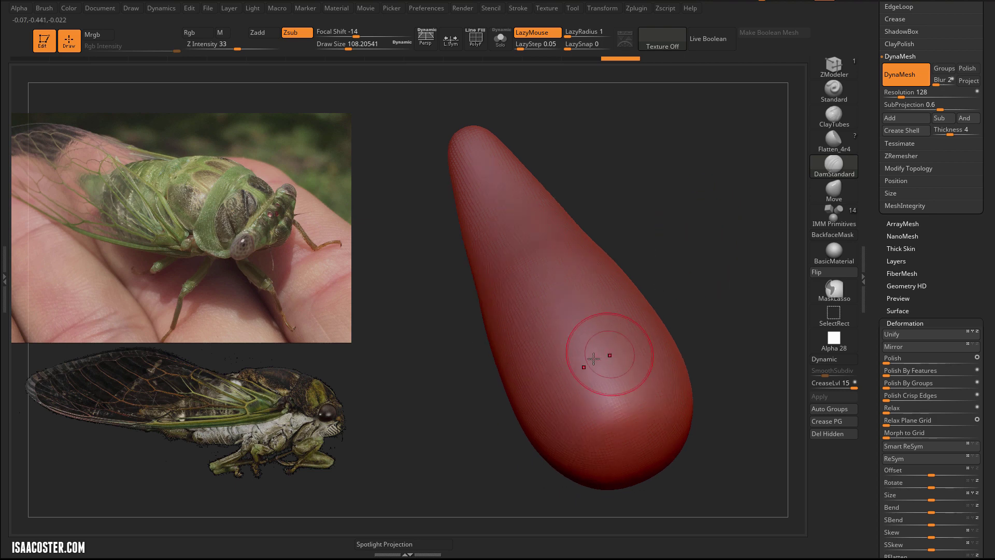
# - Carve a deep groove across the back and down the sides behind the head, and switch to BasicMaterial
pyautogui.moveTo(643, 340)
pyautogui.mouseDown()
pyautogui.moveTo(537, 387)
pyautogui.moveTo(648, 337)
pyautogui.mouseUp()
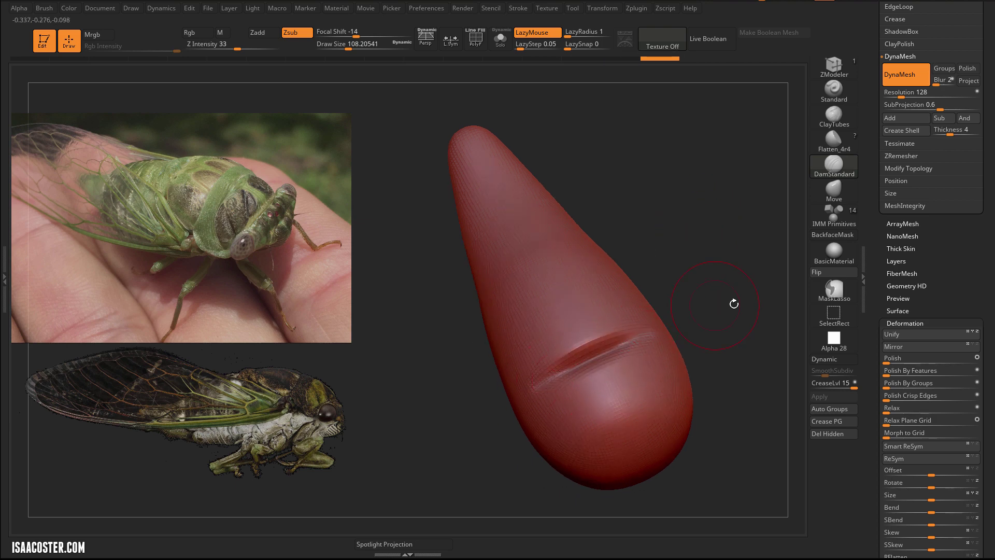
pyautogui.click(834, 252)
pyautogui.moveTo(749, 240); pyautogui.dragTo(671, 299)
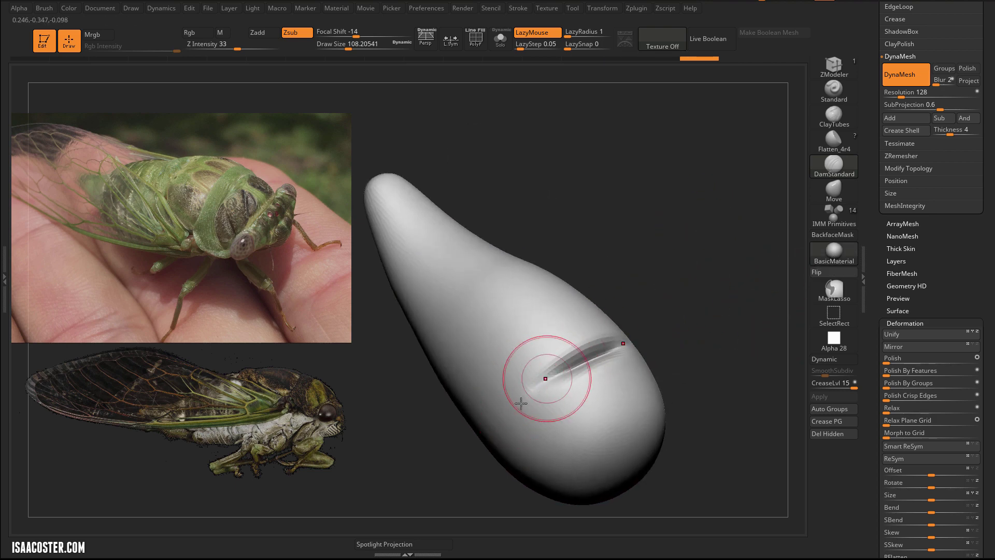
pyautogui.moveTo(542, 385)
pyautogui.mouseDown()
pyautogui.moveTo(524, 430)
pyautogui.moveTo(542, 387)
pyautogui.mouseUp()
pyautogui.keyDown('alt'); pyautogui.moveTo(738, 324); pyautogui.dragTo(695, 270); pyautogui.keyUp('alt')
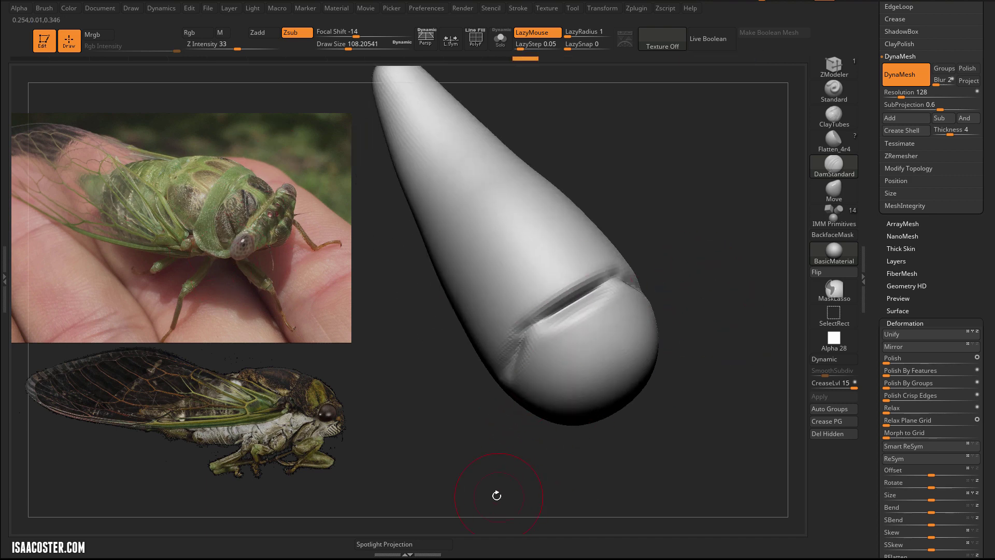
pyautogui.moveTo(496, 495)
pyautogui.mouseDown()
pyautogui.moveTo(491, 438)
pyautogui.moveTo(539, 411)
pyautogui.mouseUp()
pyautogui.moveTo(686, 280); pyautogui.dragTo(643, 291)
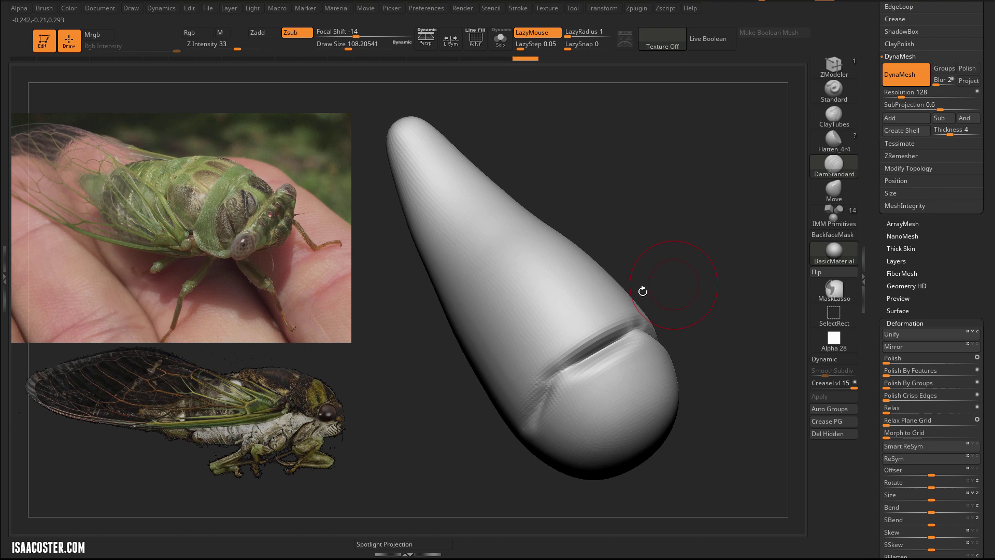
# - Carve creases along the thorax sides and, with Z Intensity at 14, a fainter arched line across the back
pyautogui.moveTo(519, 410); pyautogui.dragTo(502, 356)
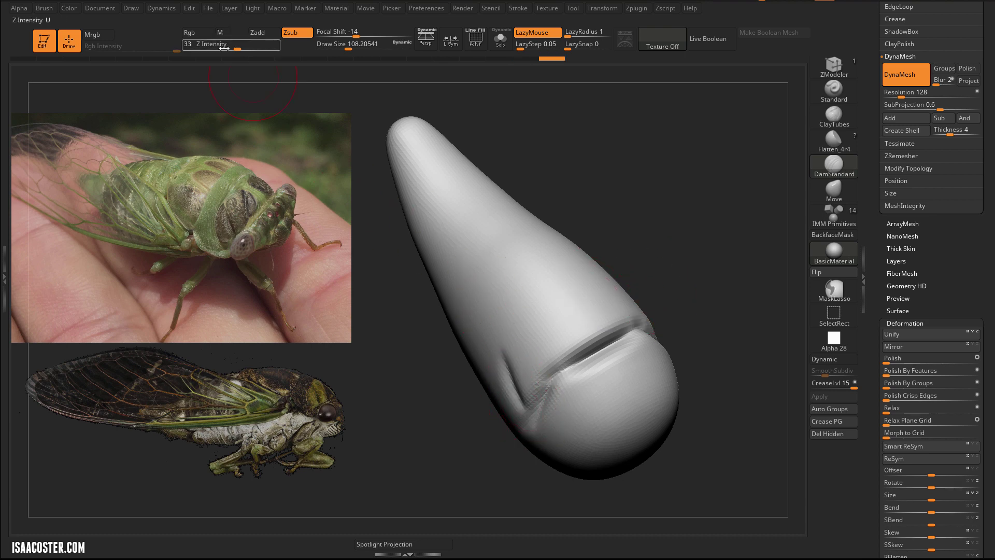
pyautogui.moveTo(224, 47)
pyautogui.mouseDown()
pyautogui.moveTo(210, 45)
pyautogui.moveTo(219, 46)
pyautogui.mouseUp()
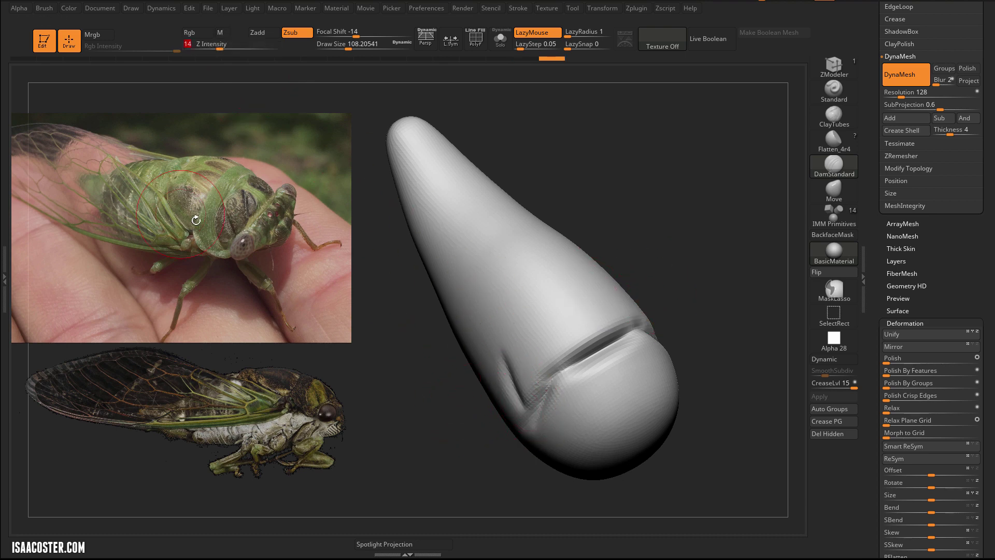
pyautogui.moveTo(525, 407)
pyautogui.mouseDown()
pyautogui.moveTo(500, 355)
pyautogui.moveTo(528, 271)
pyautogui.moveTo(557, 253)
pyautogui.mouseUp()
pyautogui.moveTo(513, 297); pyautogui.dragTo(491, 334)
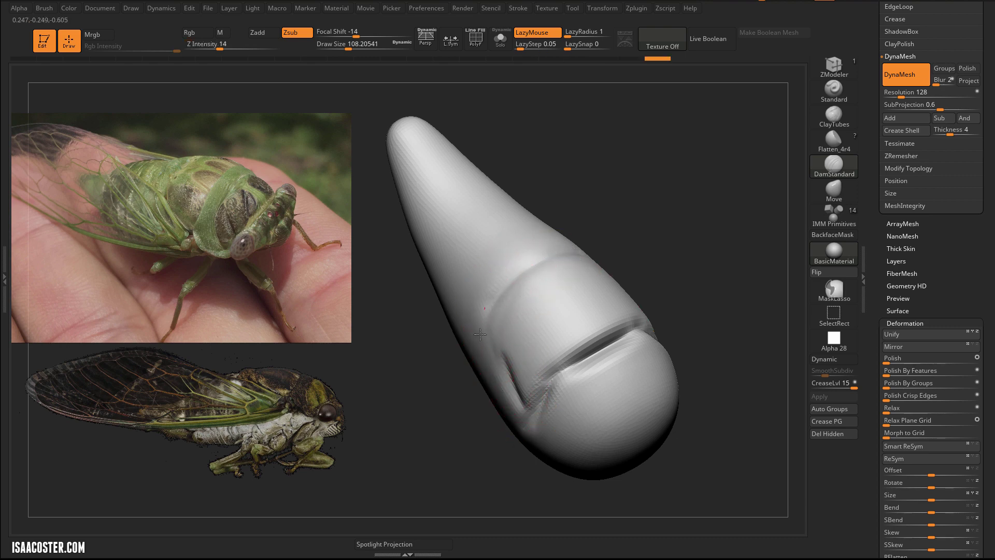
pyautogui.moveTo(504, 381)
pyautogui.mouseDown()
pyautogui.moveTo(505, 309)
pyautogui.moveTo(575, 259)
pyautogui.mouseUp()
pyautogui.moveTo(619, 192)
pyautogui.mouseDown()
pyautogui.moveTo(664, 151)
pyautogui.moveTo(653, 171)
pyautogui.moveTo(667, 243)
pyautogui.moveTo(695, 263)
pyautogui.moveTo(648, 233)
pyautogui.mouseUp()
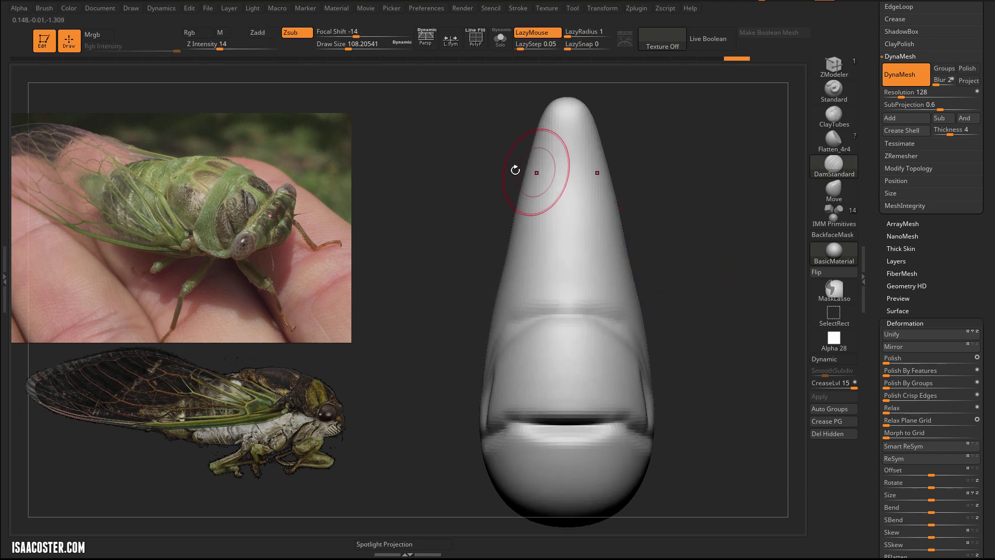
# - Widen the abdomen in top view with the Move brush at draw size about 318 and refine the tail tip at about 87
pyautogui.click(837, 198)
pyautogui.press('s')
pyautogui.moveTo(473, 253)
pyautogui.mouseDown()
pyautogui.moveTo(497, 255)
pyautogui.moveTo(482, 266)
pyautogui.moveTo(457, 259)
pyautogui.mouseUp()
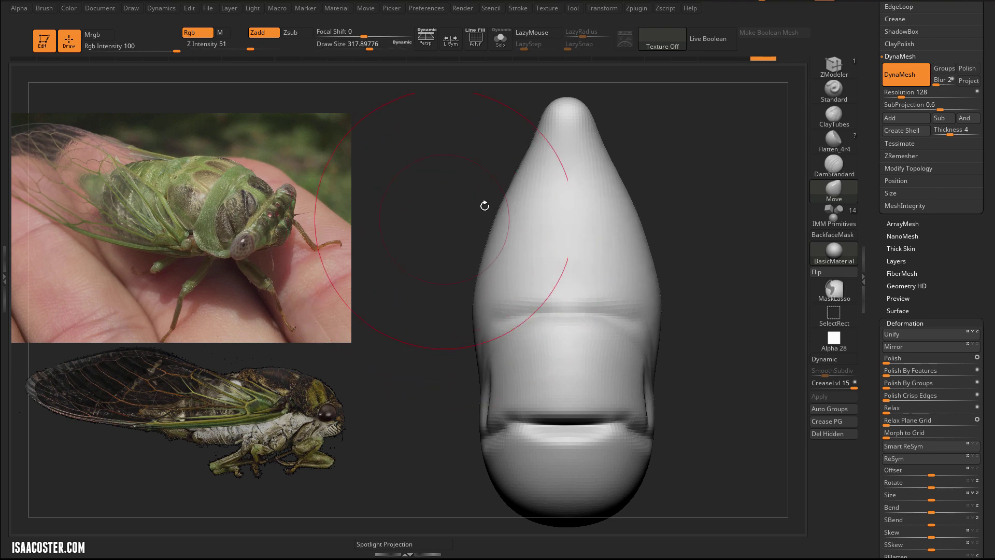
pyautogui.moveTo(485, 206)
pyautogui.mouseDown()
pyautogui.moveTo(551, 107)
pyautogui.moveTo(531, 132)
pyautogui.mouseUp()
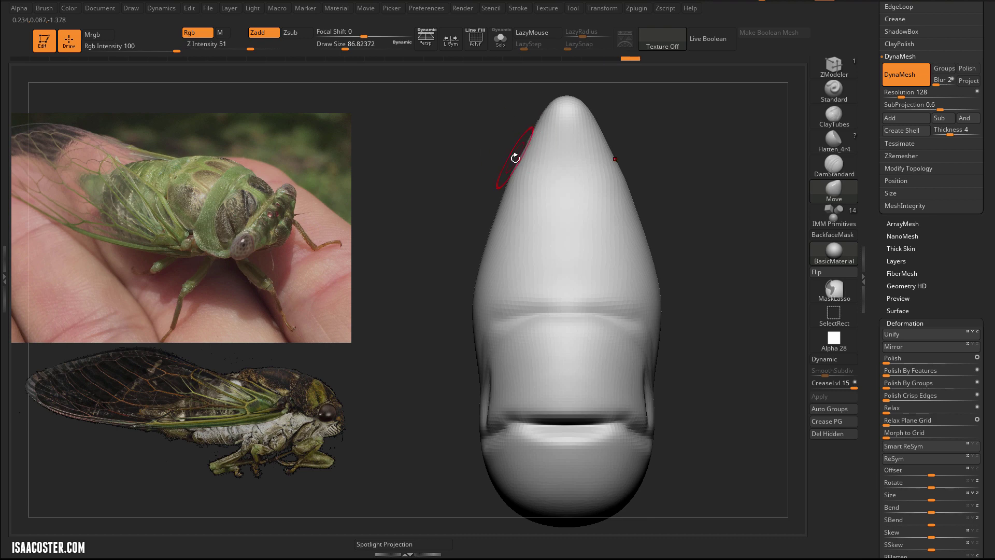
pyautogui.moveTo(478, 116)
pyautogui.mouseDown()
pyautogui.moveTo(520, 116)
pyautogui.moveTo(564, 266)
pyautogui.moveTo(518, 433)
pyautogui.moveTo(544, 428)
pyautogui.moveTo(695, 244)
pyautogui.mouseUp()
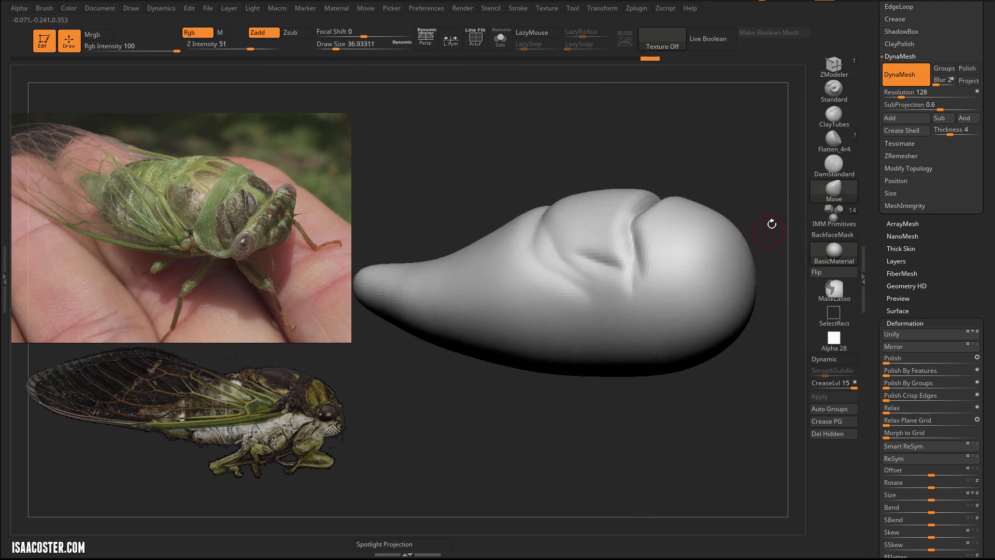
# - Build up two raised lumps for the eyes at the front of the head with ClayTubes at draw size about 234
pyautogui.click(833, 115)
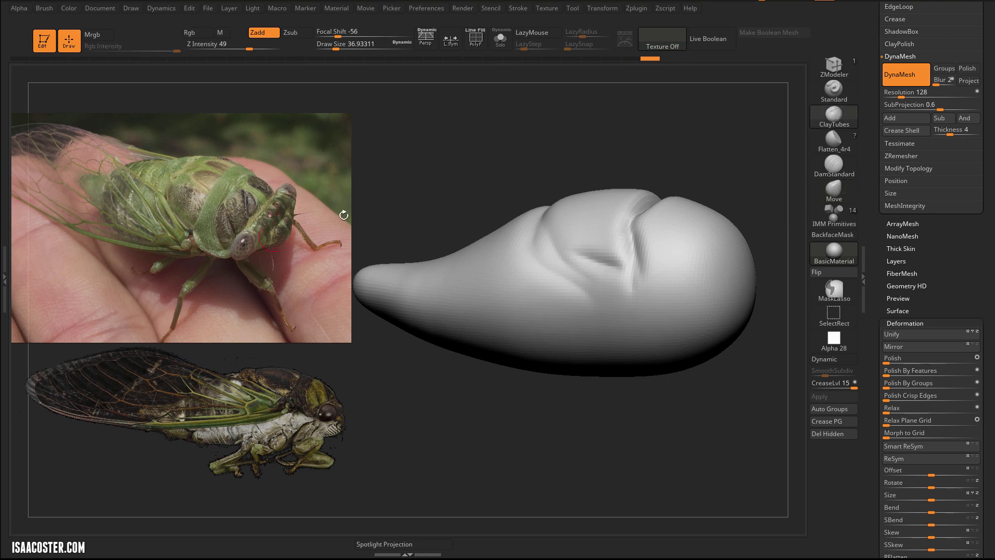
pyautogui.press('s')
pyautogui.keyDown('alt'); pyautogui.moveTo(691, 166); pyautogui.dragTo(623, 162); pyautogui.keyUp('alt')
pyautogui.press('s')
pyautogui.moveTo(648, 160); pyautogui.dragTo(696, 161)
pyautogui.press('s')
pyautogui.moveTo(706, 165); pyautogui.dragTo(651, 179)
pyautogui.moveTo(589, 293); pyautogui.dragTo(588, 274)
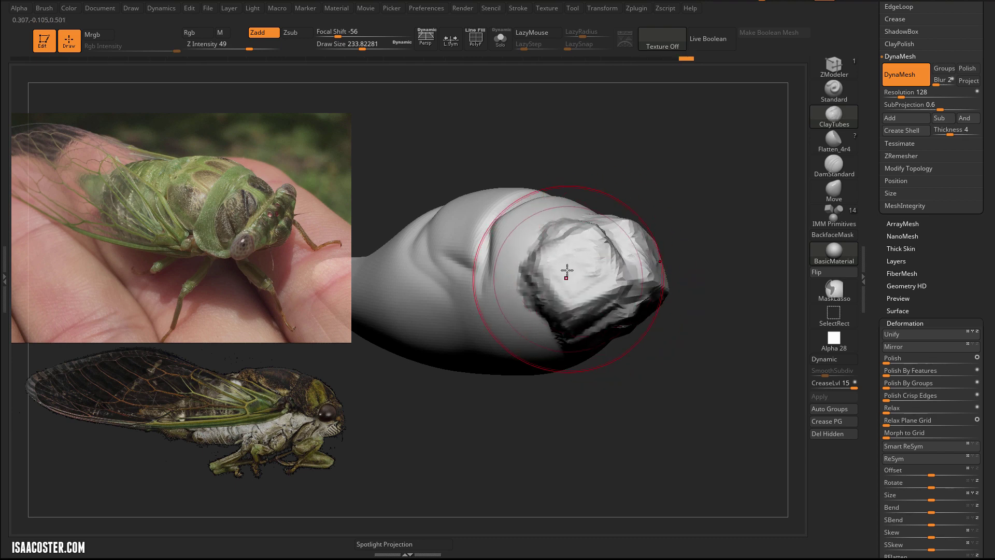
pyautogui.moveTo(553, 271)
pyautogui.mouseDown()
pyautogui.moveTo(555, 288)
pyautogui.moveTo(581, 259)
pyautogui.mouseUp()
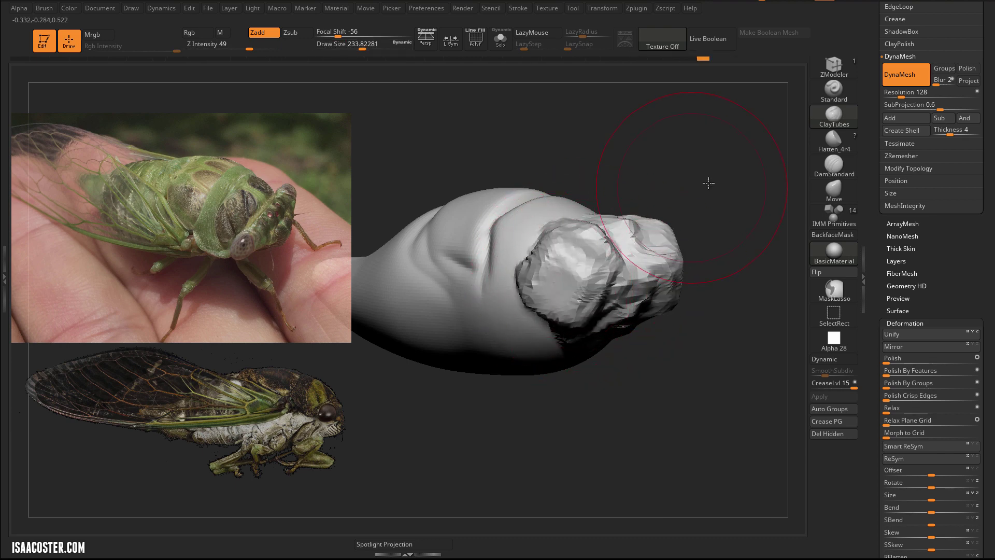
# - Smooth the raised clay forms on the head, displaying the polygon wireframe only while working on them
pyautogui.moveTo(708, 182); pyautogui.dragTo(686, 233)
pyautogui.hotkey('shift', 'f')
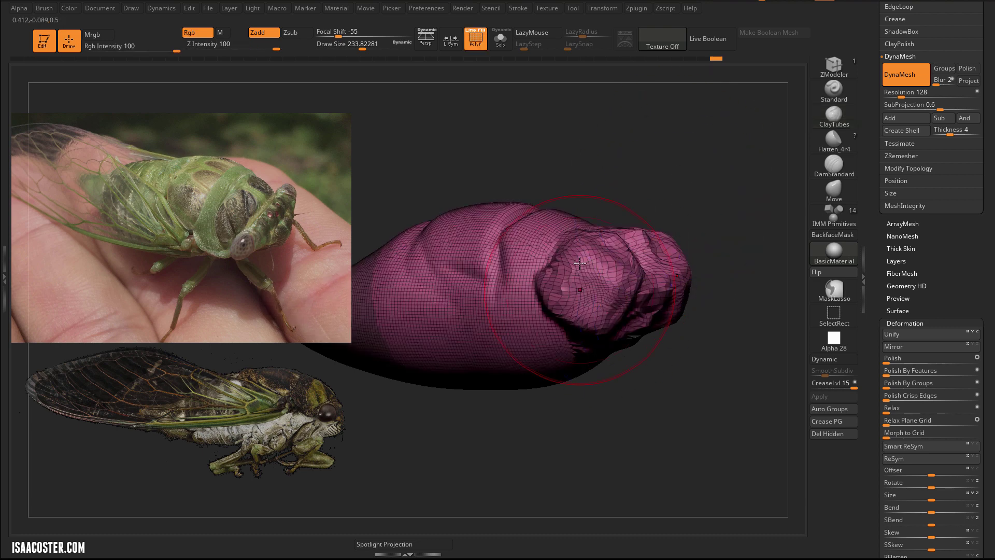
pyautogui.moveTo(647, 173); pyautogui.dragTo(632, 245)
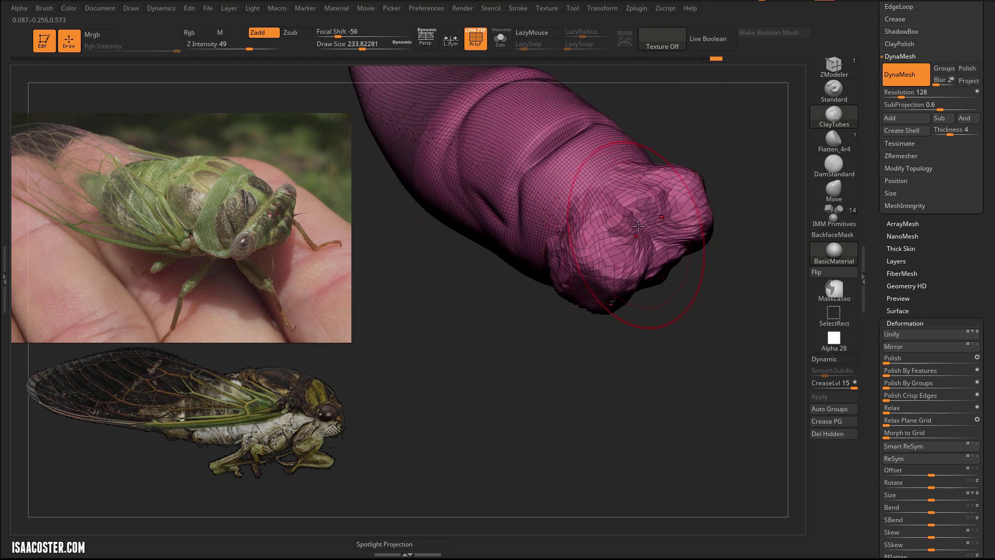
pyautogui.moveTo(627, 338)
pyautogui.mouseDown()
pyautogui.moveTo(688, 181)
pyautogui.moveTo(656, 198)
pyautogui.moveTo(770, 176)
pyautogui.mouseUp()
pyautogui.hotkey('shift', 'f')
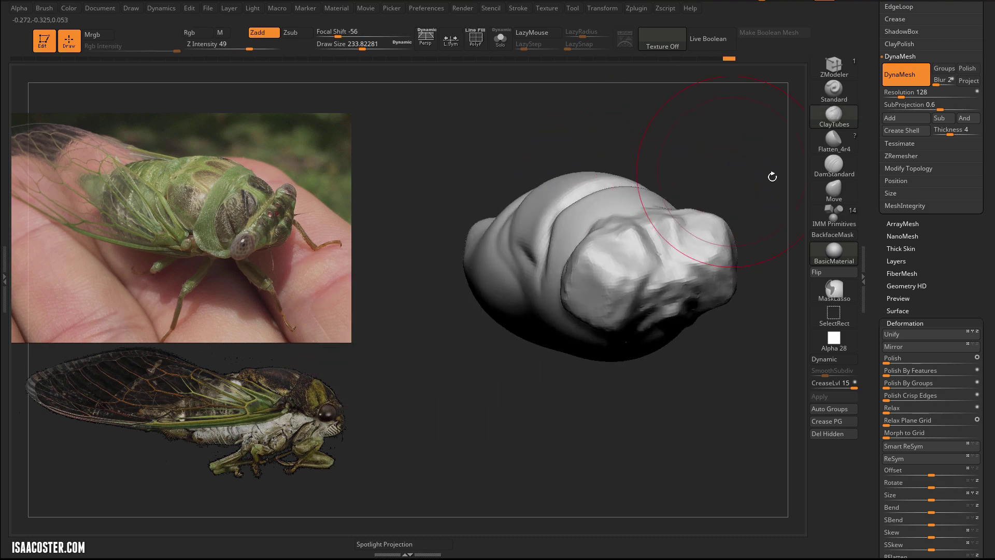
# - Reduce the ClayTubes brush to Z Intensity 29 and draw size about 74, and turn the body to show the head's side
pyautogui.click(835, 115)
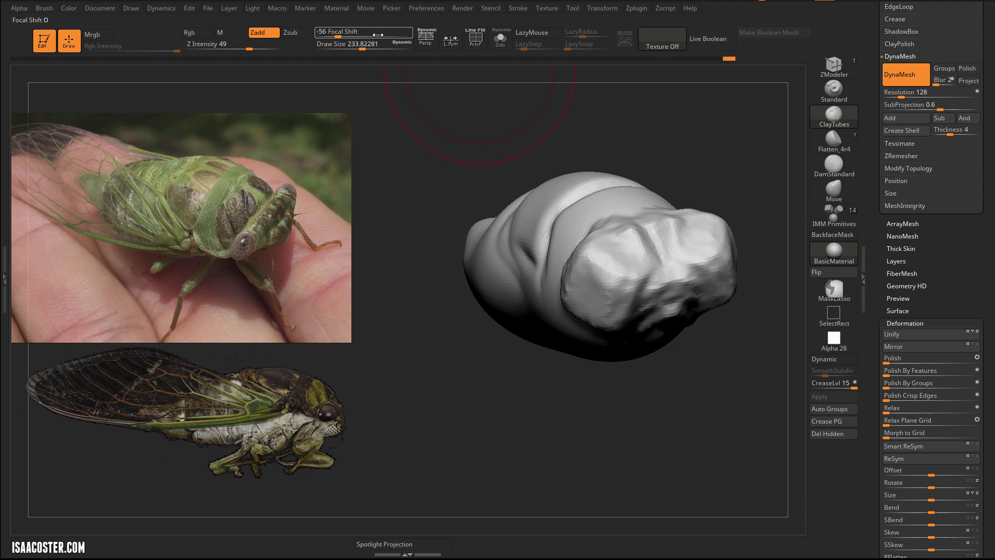
pyautogui.moveTo(249, 45); pyautogui.dragTo(236, 44)
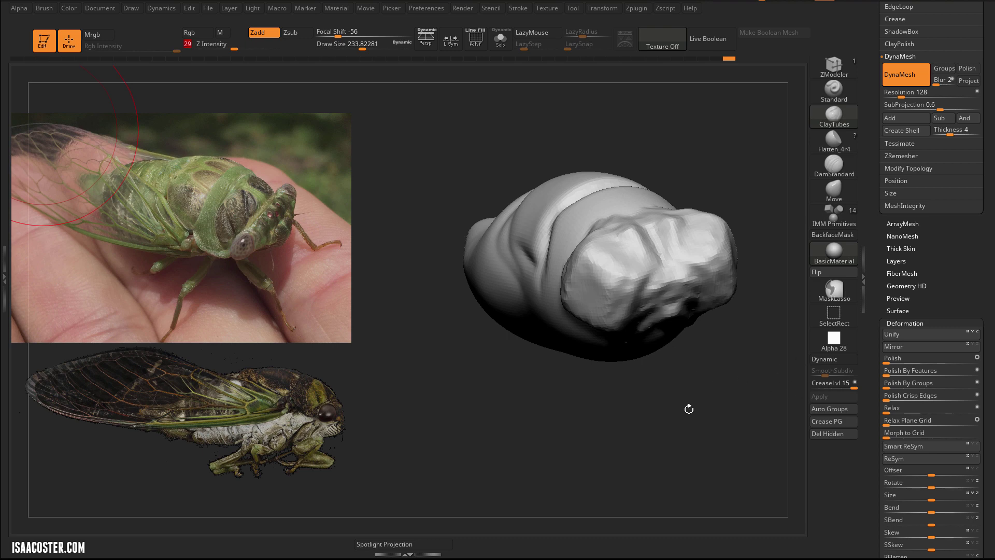
pyautogui.moveTo(689, 409)
pyautogui.mouseDown()
pyautogui.moveTo(678, 366)
pyautogui.moveTo(322, 418)
pyautogui.mouseUp()
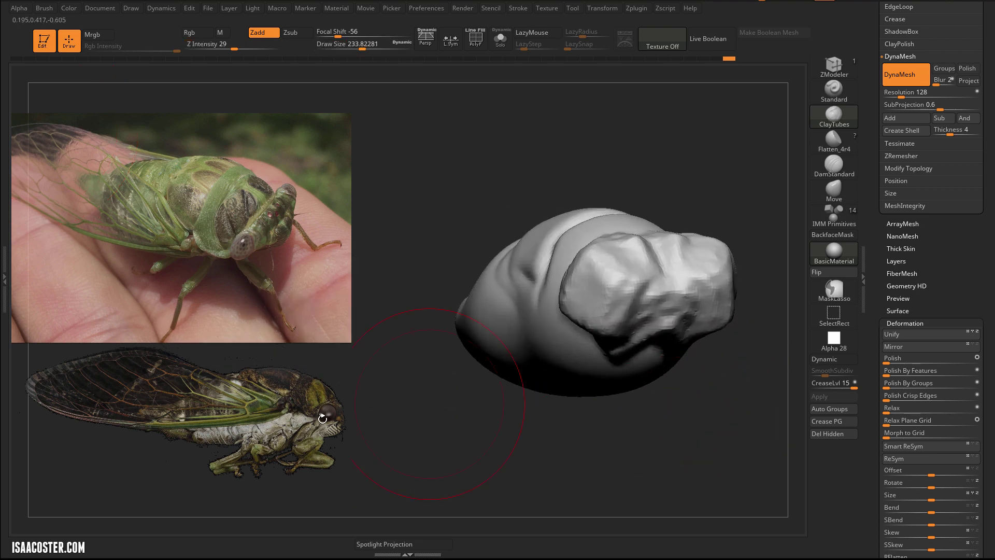
pyautogui.press('s')
pyautogui.moveTo(437, 451)
pyautogui.mouseDown()
pyautogui.moveTo(417, 451)
pyautogui.moveTo(429, 440)
pyautogui.moveTo(415, 424)
pyautogui.mouseUp()
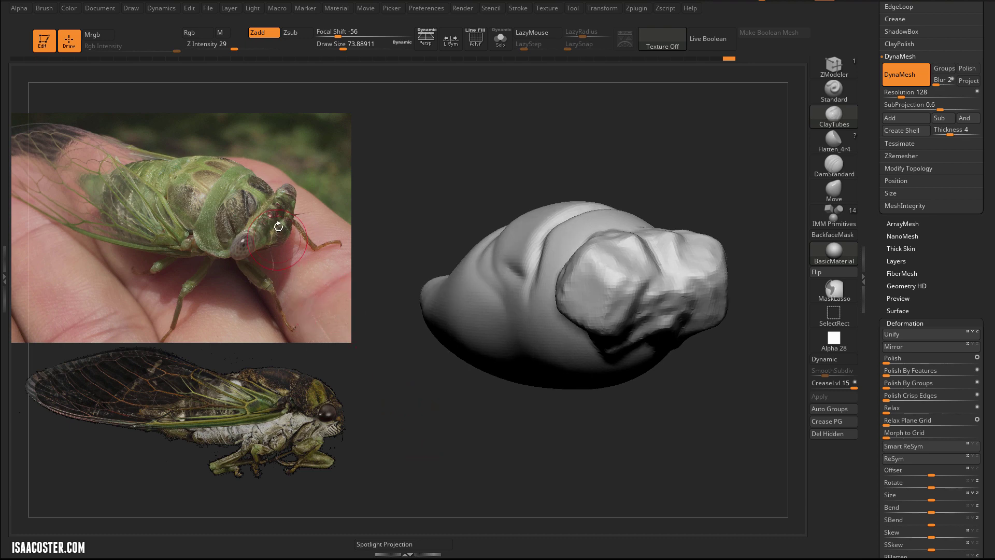
pyautogui.moveTo(534, 445)
pyautogui.mouseDown()
pyautogui.moveTo(496, 459)
pyautogui.moveTo(533, 456)
pyautogui.moveTo(299, 418)
pyautogui.mouseUp()
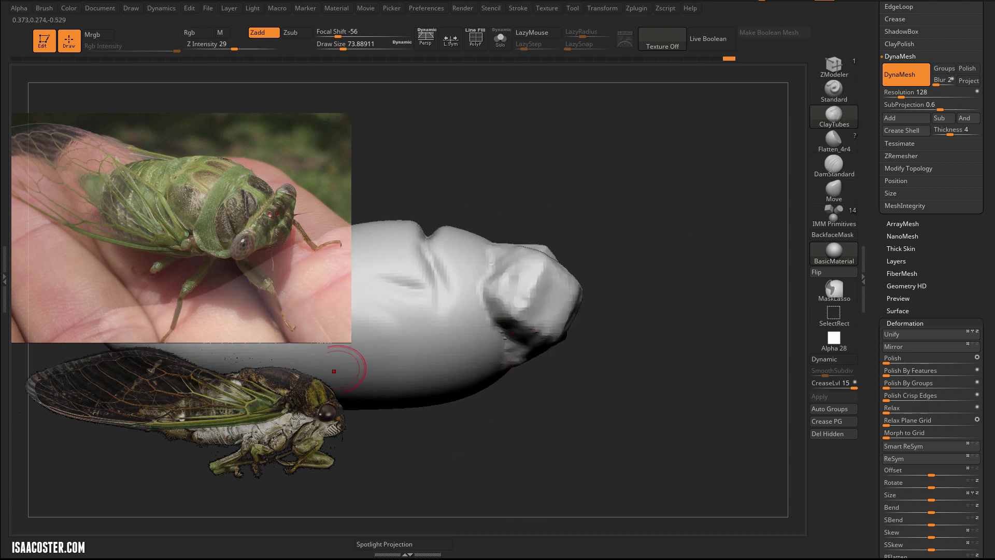
# - Set the draw size to about 120 and sculpt the head's front, sides and underside with layered ClayTubes strokes and recesses
pyautogui.press('s')
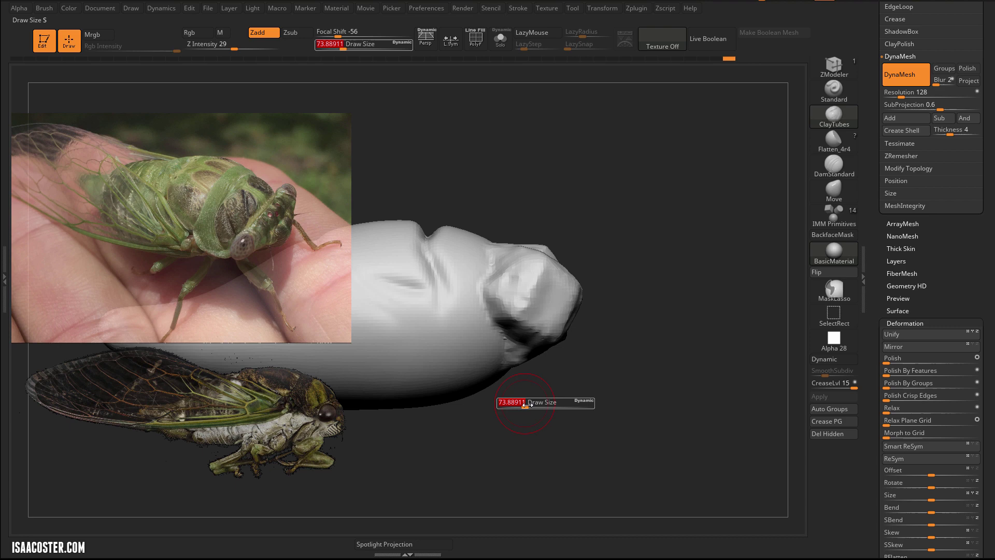
pyautogui.moveTo(504, 400); pyautogui.dragTo(552, 337)
pyautogui.moveTo(549, 374)
pyautogui.mouseDown()
pyautogui.moveTo(556, 389)
pyautogui.moveTo(539, 397)
pyautogui.moveTo(575, 379)
pyautogui.mouseUp()
pyautogui.moveTo(565, 477)
pyautogui.mouseDown()
pyautogui.moveTo(555, 400)
pyautogui.moveTo(583, 392)
pyautogui.mouseUp()
pyautogui.moveTo(678, 368); pyautogui.dragTo(666, 324)
pyautogui.moveTo(539, 332)
pyautogui.mouseDown()
pyautogui.moveTo(559, 344)
pyautogui.moveTo(536, 336)
pyautogui.moveTo(539, 346)
pyautogui.mouseUp()
pyautogui.moveTo(629, 358); pyautogui.dragTo(602, 288)
pyautogui.moveTo(522, 287)
pyautogui.mouseDown()
pyautogui.moveTo(520, 269)
pyautogui.moveTo(507, 284)
pyautogui.mouseUp()
pyautogui.moveTo(591, 239)
pyautogui.mouseDown()
pyautogui.moveTo(567, 278)
pyautogui.moveTo(537, 271)
pyautogui.moveTo(567, 274)
pyautogui.moveTo(576, 297)
pyautogui.mouseUp()
pyautogui.moveTo(571, 377); pyautogui.dragTo(575, 327)
pyautogui.moveTo(550, 288)
pyautogui.keyDown('alt'); pyautogui.mouseDown()
pyautogui.moveTo(560, 314)
pyautogui.moveTo(544, 283)
pyautogui.mouseUp(); pyautogui.keyUp('alt')
pyautogui.moveTo(624, 255); pyautogui.dragTo(591, 317)
pyautogui.moveTo(601, 236)
pyautogui.mouseDown()
pyautogui.moveTo(625, 278)
pyautogui.moveTo(603, 240)
pyautogui.moveTo(619, 228)
pyautogui.mouseUp()
pyautogui.moveTo(577, 228)
pyautogui.mouseDown()
pyautogui.moveTo(630, 217)
pyautogui.moveTo(627, 210)
pyautogui.mouseUp()
pyautogui.moveTo(731, 183)
pyautogui.mouseDown()
pyautogui.moveTo(717, 238)
pyautogui.moveTo(743, 154)
pyautogui.moveTo(725, 152)
pyautogui.mouseUp()
# - Carve a round hollow eye socket into each side of the head with ClayTubes
pyautogui.moveTo(591, 434); pyautogui.dragTo(604, 405)
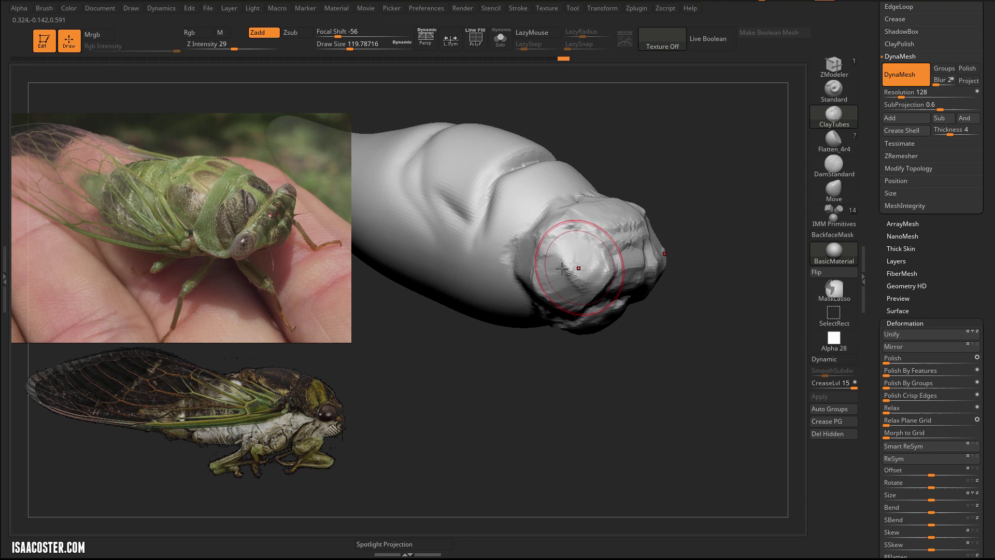
pyautogui.keyDown('alt'); pyautogui.moveTo(579, 268); pyautogui.dragTo(560, 263); pyautogui.keyUp('alt')
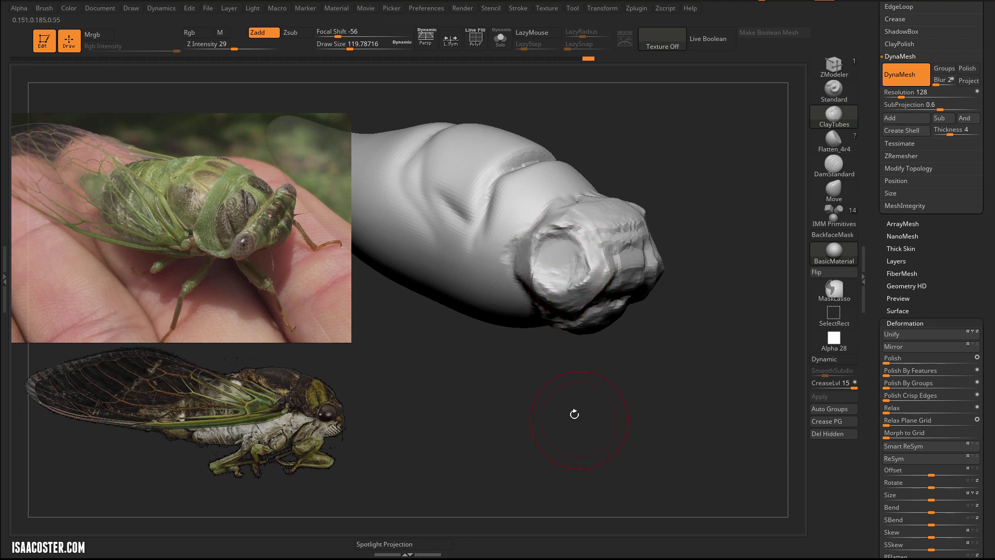
pyautogui.moveTo(574, 413)
pyautogui.mouseDown()
pyautogui.moveTo(562, 402)
pyautogui.moveTo(643, 293)
pyautogui.mouseUp()
pyautogui.moveTo(726, 247)
pyautogui.mouseDown()
pyautogui.moveTo(738, 218)
pyautogui.moveTo(736, 272)
pyautogui.mouseUp()
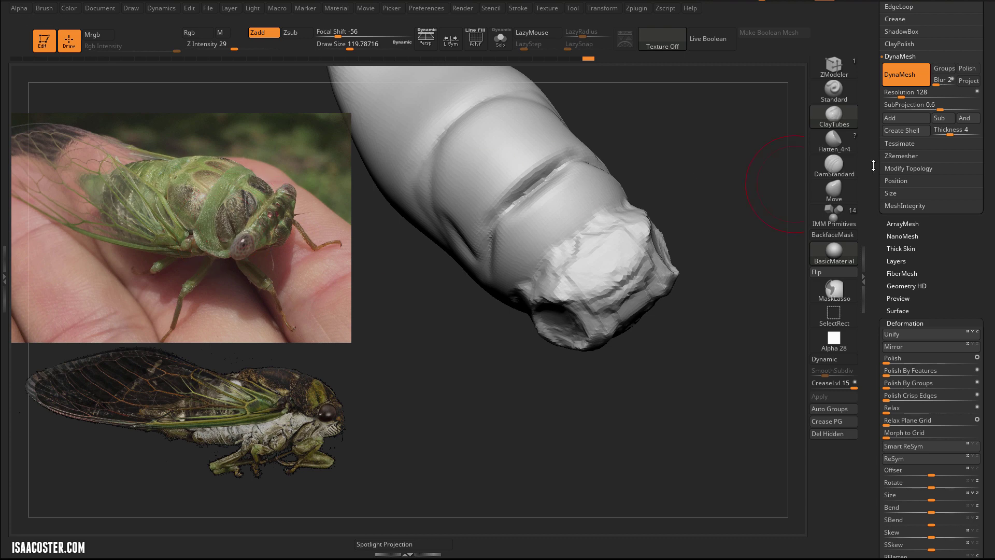
# - Switch to DamStandard, raise its draw size to about 51, and refine the groove and crease down the side behind the head
pyautogui.click(834, 165)
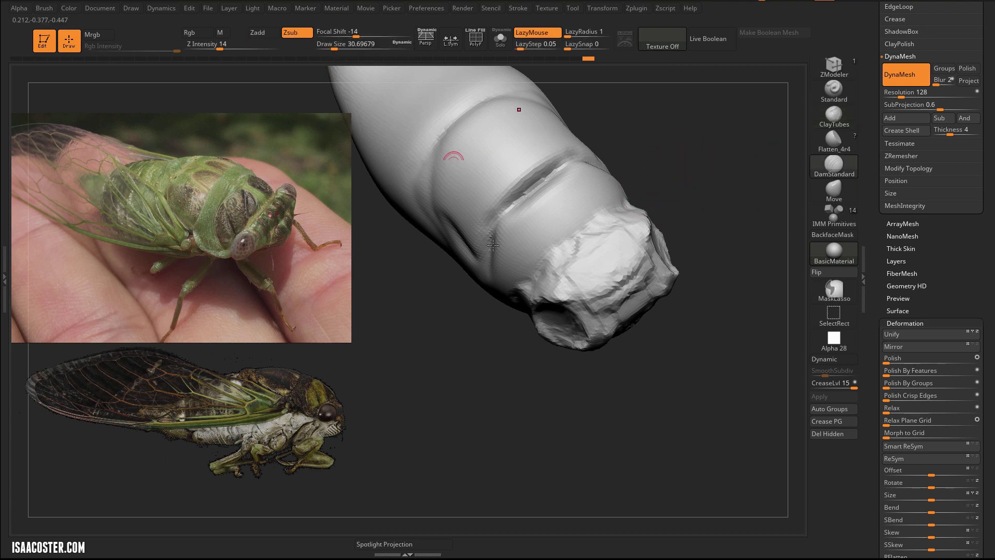
pyautogui.moveTo(469, 346); pyautogui.dragTo(802, 306)
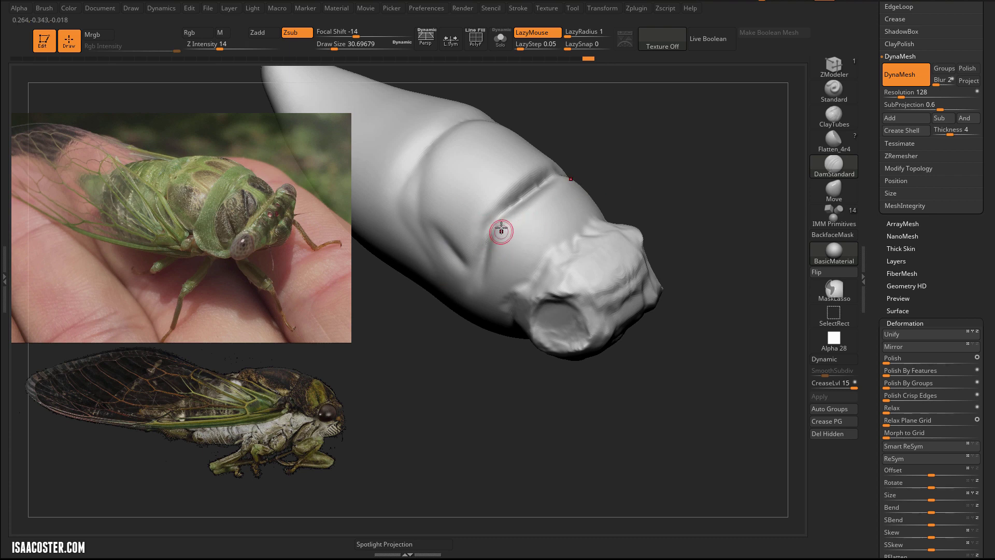
pyautogui.moveTo(512, 214); pyautogui.dragTo(511, 210)
pyautogui.press('s')
pyautogui.moveTo(511, 251); pyautogui.dragTo(517, 250)
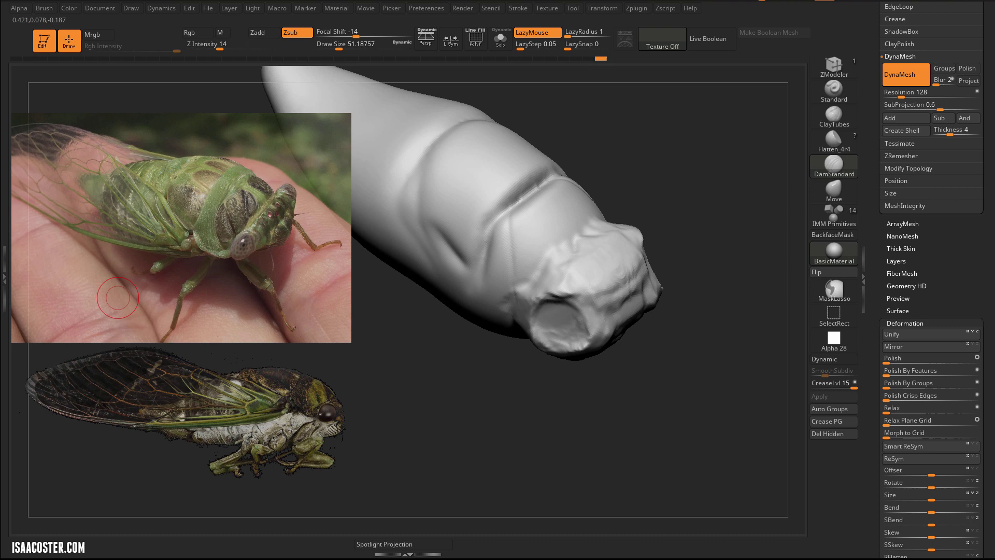
pyautogui.moveTo(426, 372); pyautogui.dragTo(498, 357)
pyautogui.moveTo(611, 150); pyautogui.dragTo(547, 145)
# - Set the draw size to about 87 and carve angled creases on the sides and top of the segment just behind the head
pyautogui.press('s')
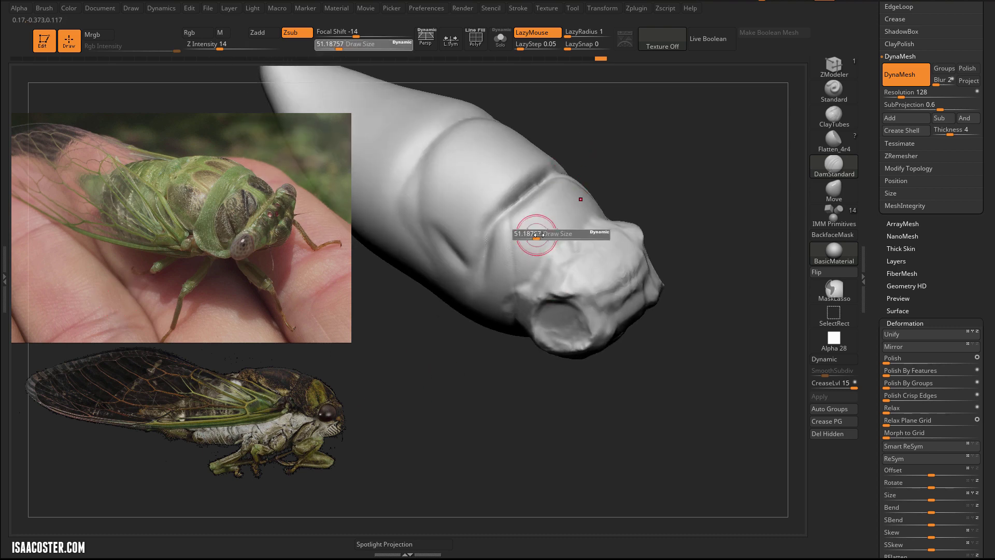
pyautogui.moveTo(537, 233)
pyautogui.mouseDown()
pyautogui.moveTo(511, 252)
pyautogui.moveTo(515, 284)
pyautogui.mouseUp()
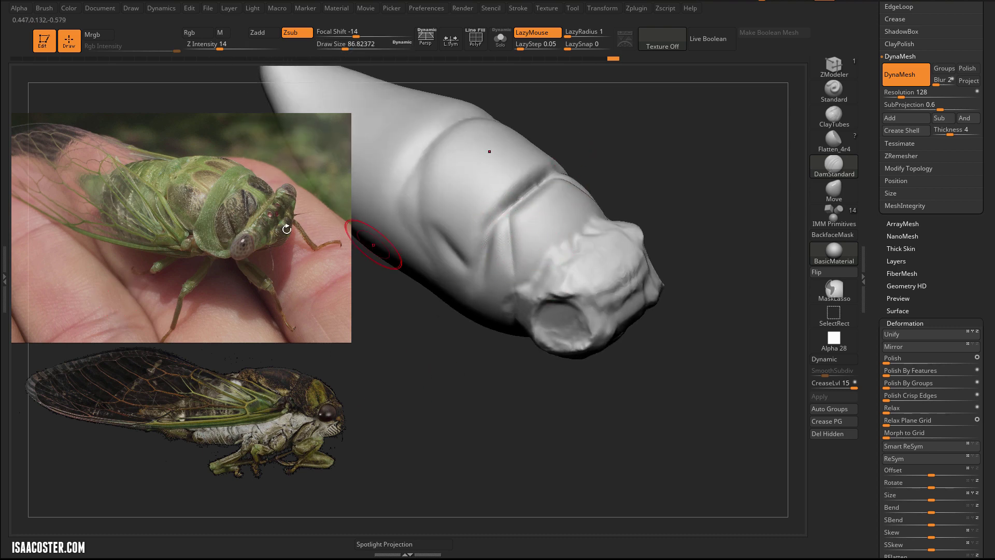
pyautogui.moveTo(614, 161); pyautogui.dragTo(523, 198)
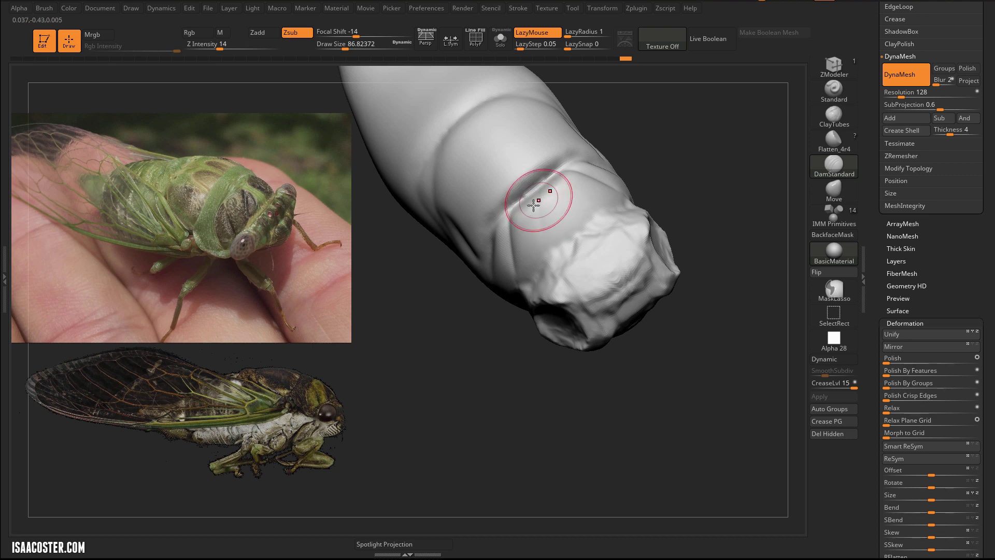
pyautogui.moveTo(545, 235)
pyautogui.mouseDown()
pyautogui.moveTo(546, 211)
pyautogui.moveTo(564, 198)
pyautogui.mouseUp()
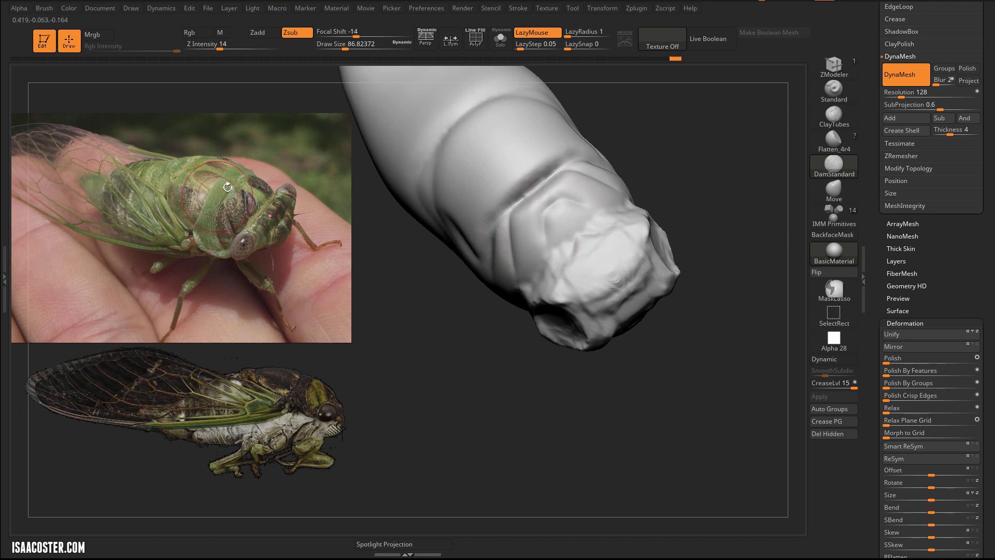
# - Carve creases down the thorax sides and an arched line across the back behind the main groove
pyautogui.moveTo(416, 377); pyautogui.dragTo(403, 287)
pyautogui.keyDown('alt'); pyautogui.moveTo(427, 369); pyautogui.dragTo(443, 412); pyautogui.keyUp('alt')
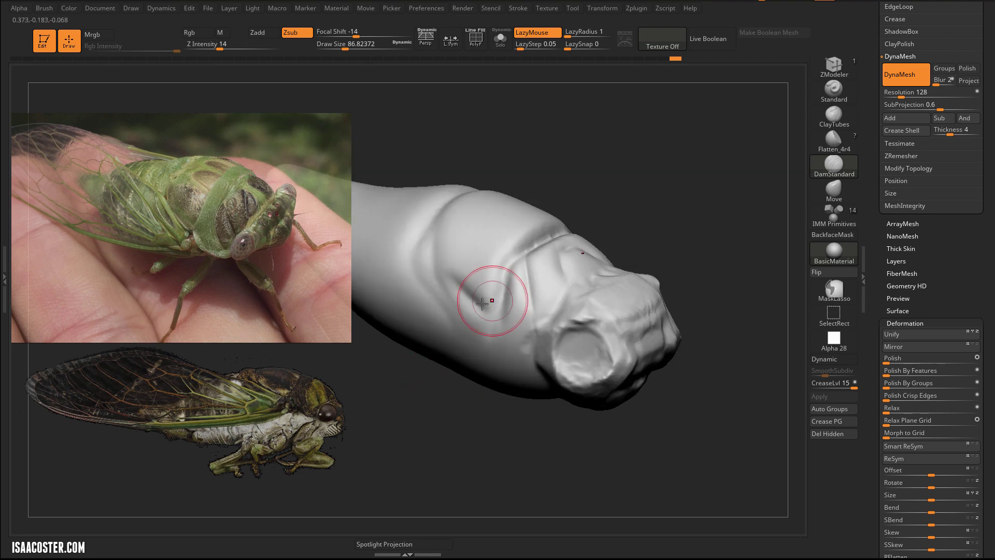
pyautogui.moveTo(493, 230); pyautogui.dragTo(463, 305)
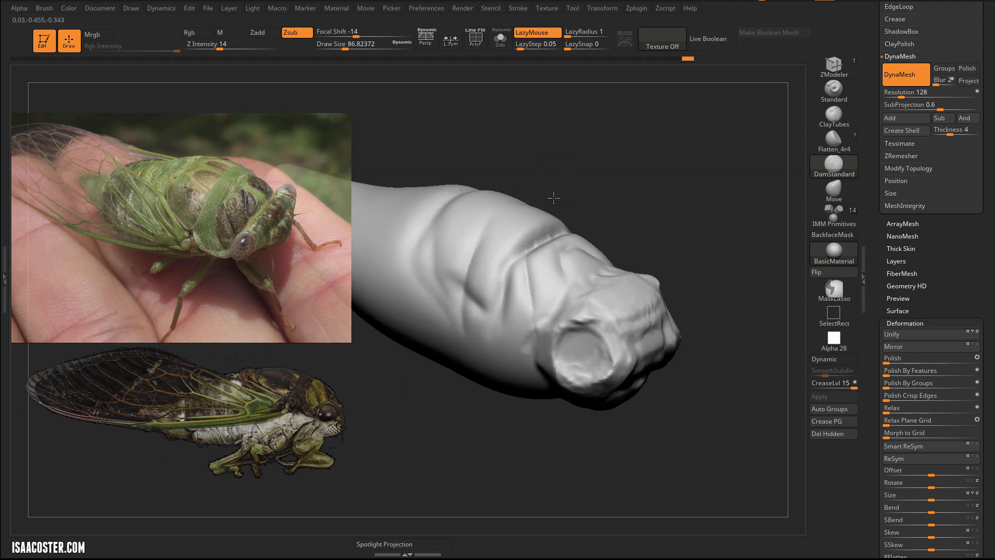
pyautogui.moveTo(553, 198); pyautogui.dragTo(465, 262)
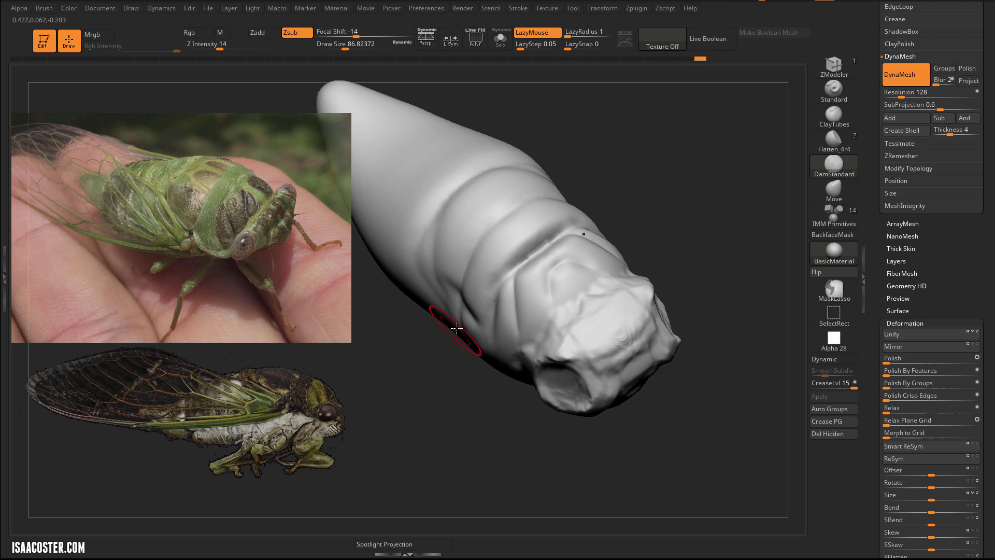
pyautogui.moveTo(523, 199)
pyautogui.mouseDown()
pyautogui.moveTo(490, 236)
pyautogui.moveTo(467, 306)
pyautogui.mouseUp()
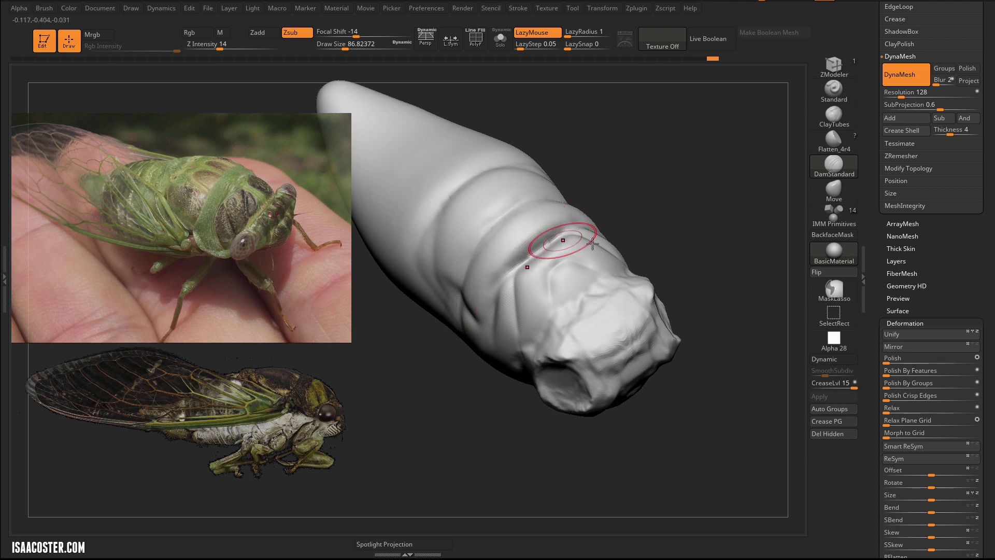
pyautogui.moveTo(566, 226); pyautogui.dragTo(497, 272)
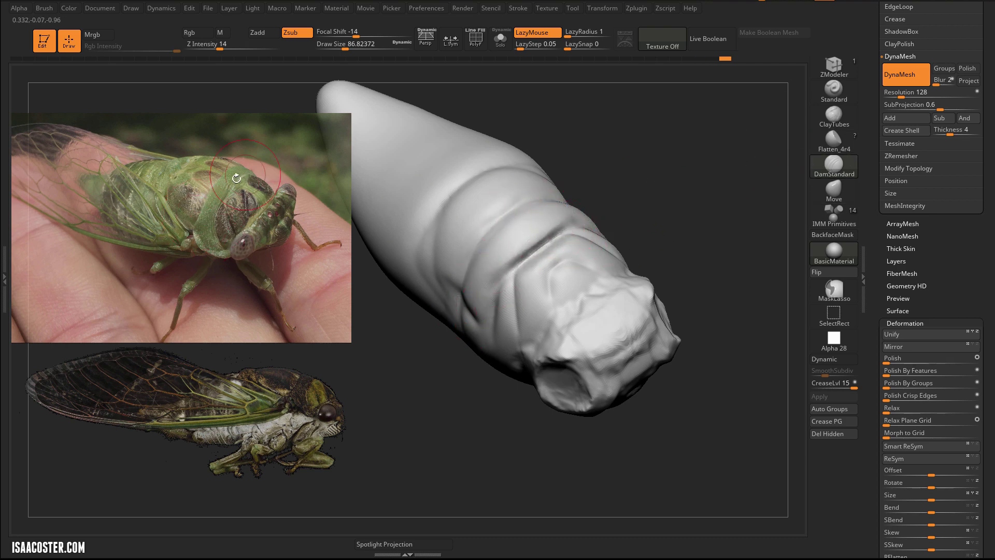
# - Extend and deepen the creases low on the thorax sides so that they meet in a pointed fold
pyautogui.moveTo(608, 173)
pyautogui.mouseDown()
pyautogui.moveTo(691, 184)
pyautogui.moveTo(704, 203)
pyautogui.moveTo(674, 211)
pyautogui.mouseUp()
pyautogui.moveTo(508, 189); pyautogui.dragTo(511, 234)
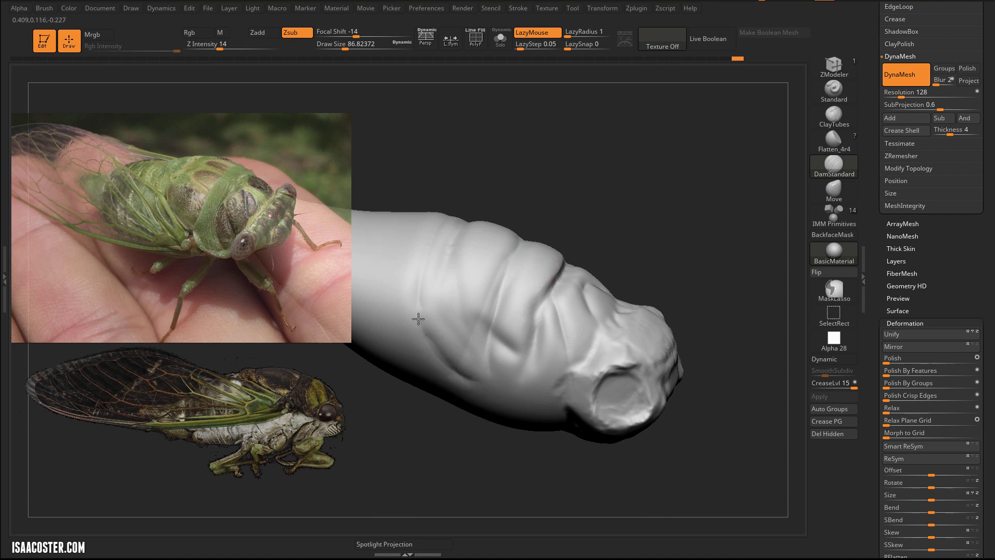
pyautogui.moveTo(521, 184); pyautogui.dragTo(530, 155)
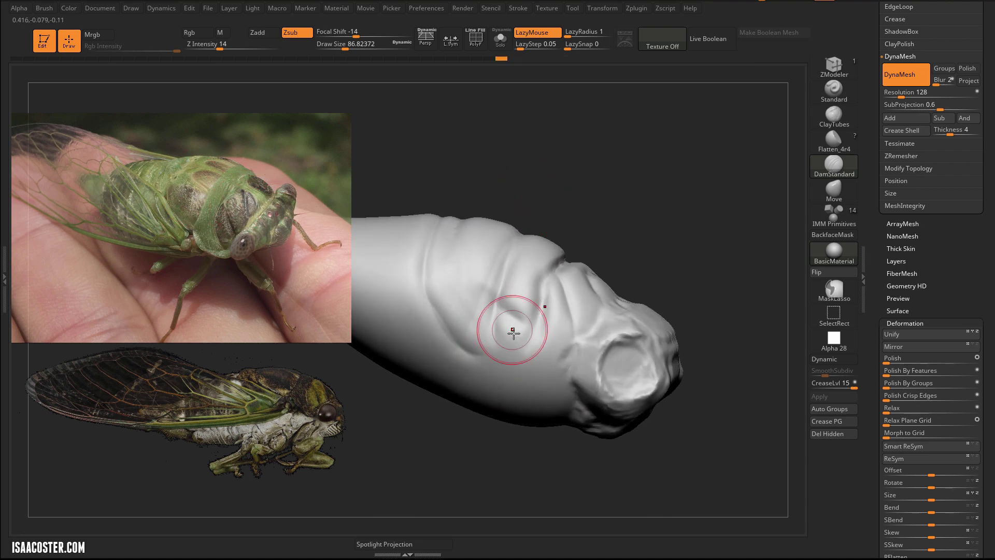
pyautogui.moveTo(513, 331); pyautogui.dragTo(475, 349)
pyautogui.moveTo(604, 168)
pyautogui.mouseDown()
pyautogui.moveTo(665, 175)
pyautogui.moveTo(623, 183)
pyautogui.mouseUp()
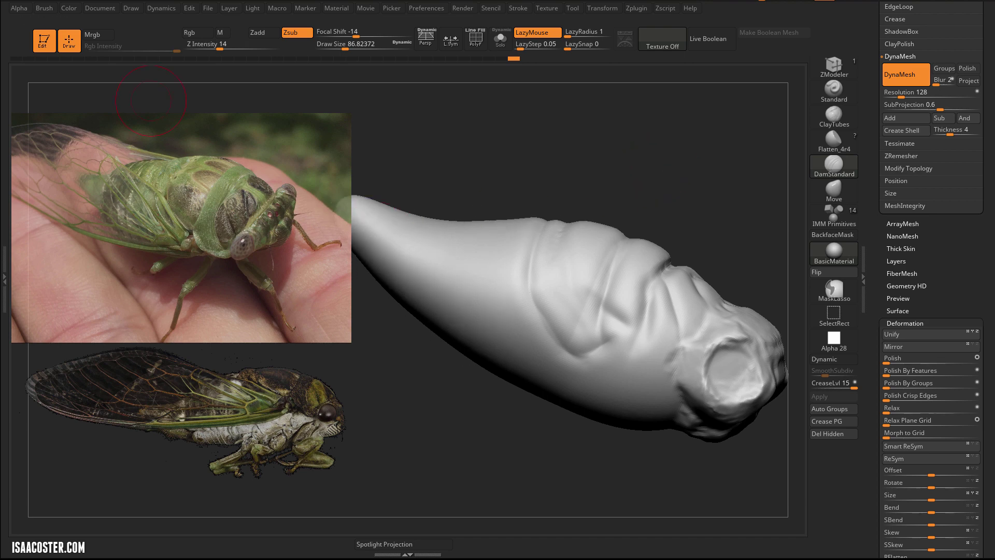
pyautogui.moveTo(558, 184)
pyautogui.mouseDown()
pyautogui.moveTo(596, 171)
pyautogui.moveTo(616, 138)
pyautogui.mouseUp()
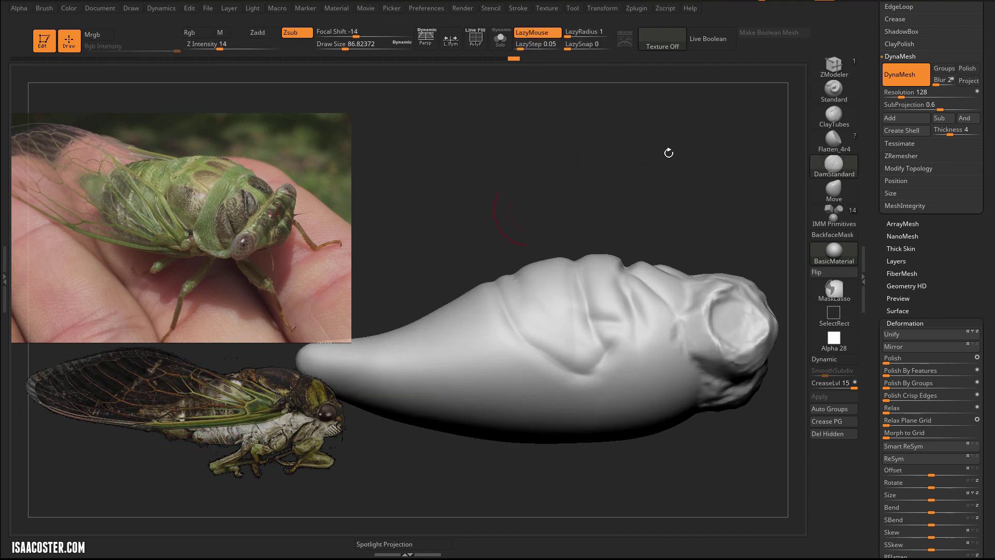
# - Adjust the upper contour near the tail with the Move brush at draw size about 97
pyautogui.click(829, 189)
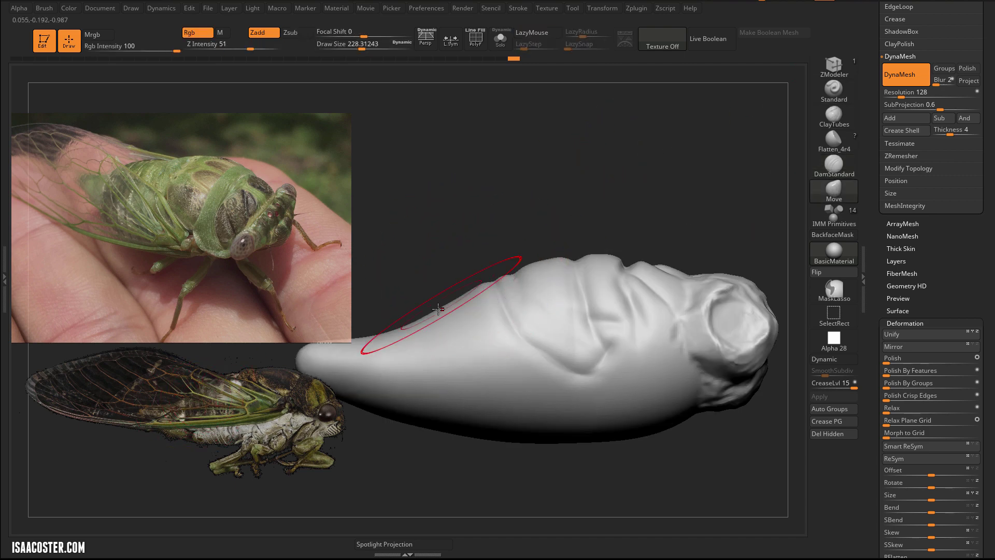
pyautogui.keyDown('alt'); pyautogui.moveTo(403, 257); pyautogui.dragTo(472, 247); pyautogui.keyUp('alt')
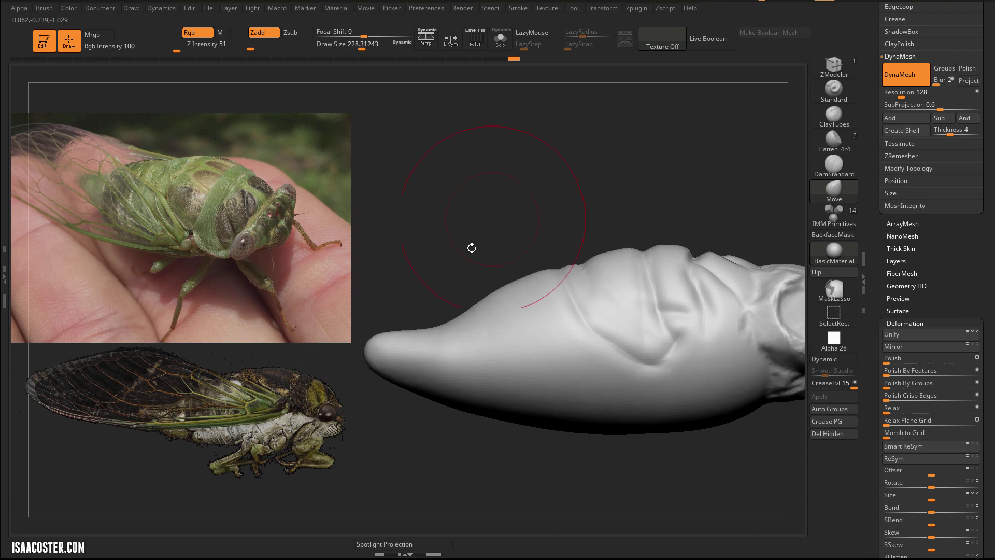
pyautogui.press('[')
pyautogui.press('[')
pyautogui.press('[')
pyautogui.moveTo(408, 330); pyautogui.dragTo(407, 333)
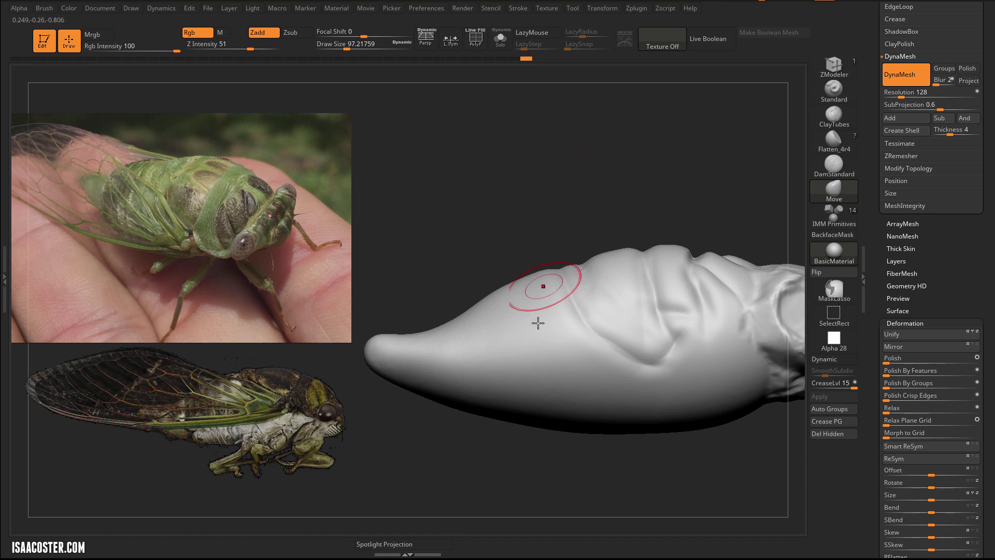
# - Carve a crease around the abdomen just ahead of the tail tip with the DamStandard brush at draw size about 136
pyautogui.click(833, 167)
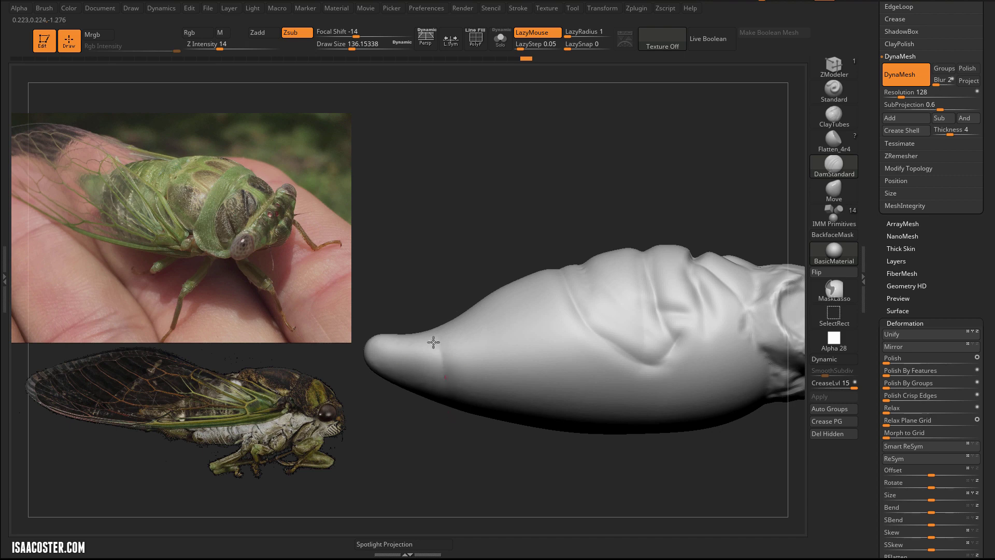
pyautogui.moveTo(433, 342); pyautogui.dragTo(431, 282)
pyautogui.moveTo(432, 282); pyautogui.dragTo(445, 369)
pyautogui.moveTo(444, 366); pyautogui.dragTo(415, 270)
pyautogui.moveTo(455, 407); pyautogui.dragTo(446, 324)
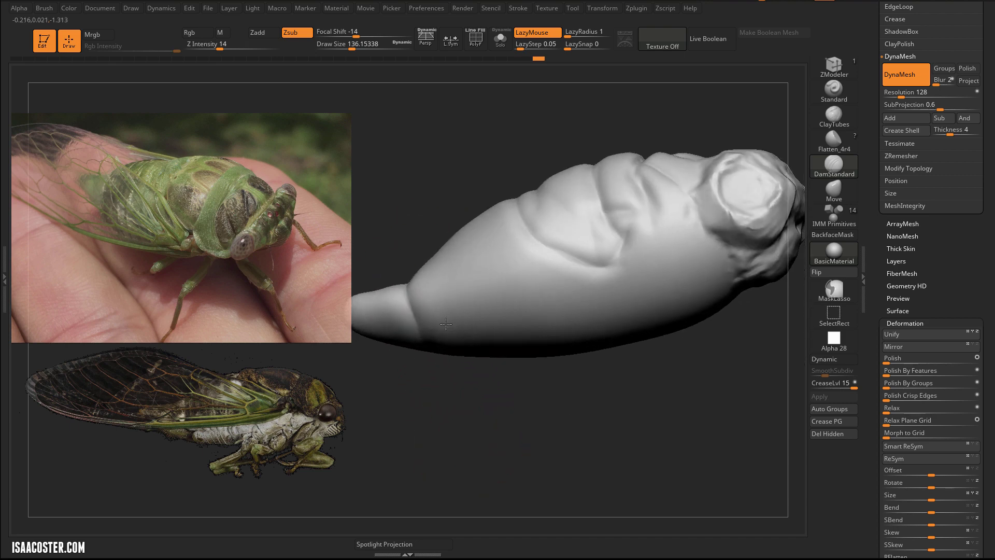
pyautogui.moveTo(445, 323); pyautogui.dragTo(406, 259, button='right')
# - Reshape the edge of the tail segment and curve the tail tip upward with the Move brush, reducing the draw size to about 87
pyautogui.moveTo(475, 402)
pyautogui.mouseDown(button='right')
pyautogui.moveTo(475, 310)
pyautogui.moveTo(613, 403)
pyautogui.moveTo(622, 398)
pyautogui.mouseUp(button='right')
pyautogui.click(838, 201)
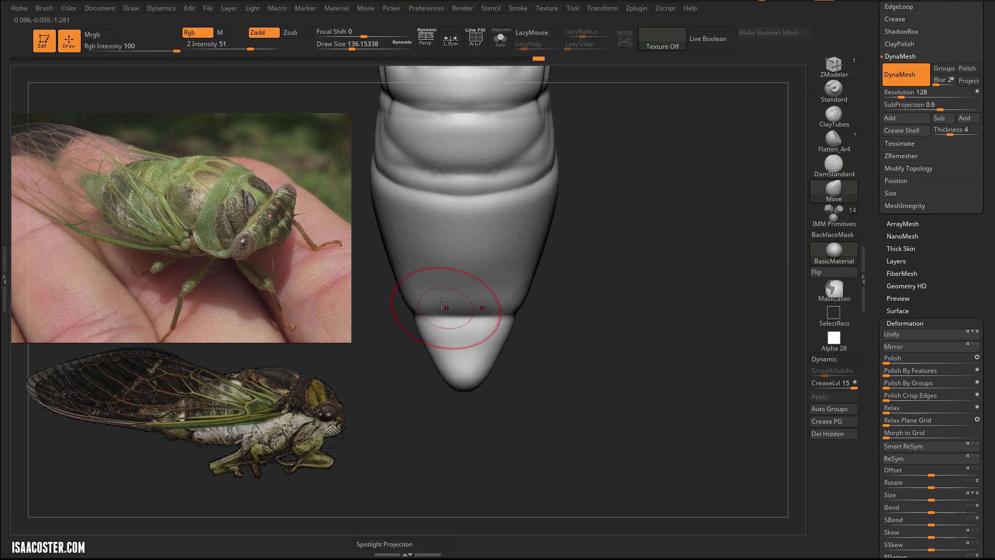
pyautogui.moveTo(456, 311); pyautogui.dragTo(458, 331)
pyautogui.moveTo(630, 323)
pyautogui.mouseDown(button='right')
pyautogui.moveTo(647, 223)
pyautogui.moveTo(606, 459)
pyautogui.moveTo(527, 413)
pyautogui.mouseUp(button='right')
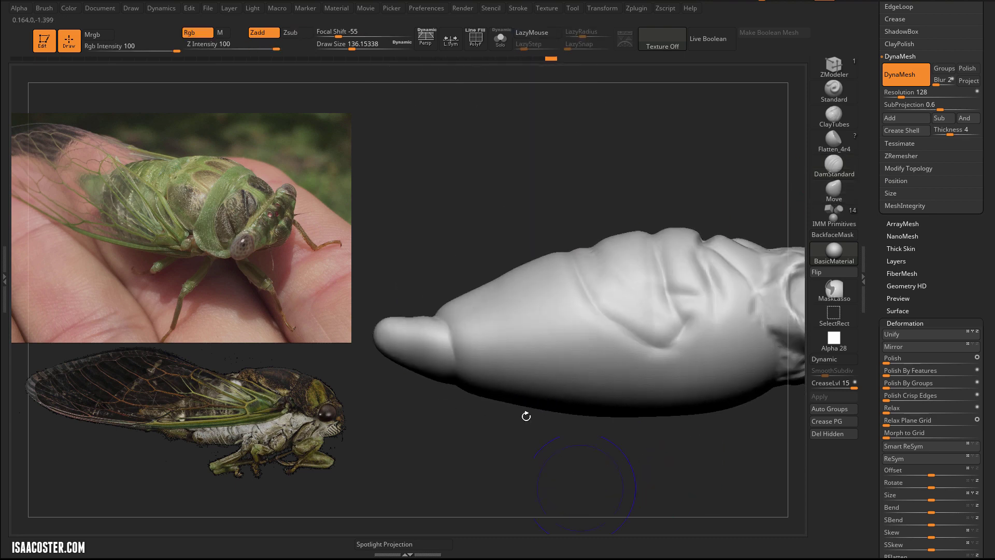
pyautogui.moveTo(409, 316); pyautogui.dragTo(414, 322)
pyautogui.press('s')
pyautogui.click(397, 312)
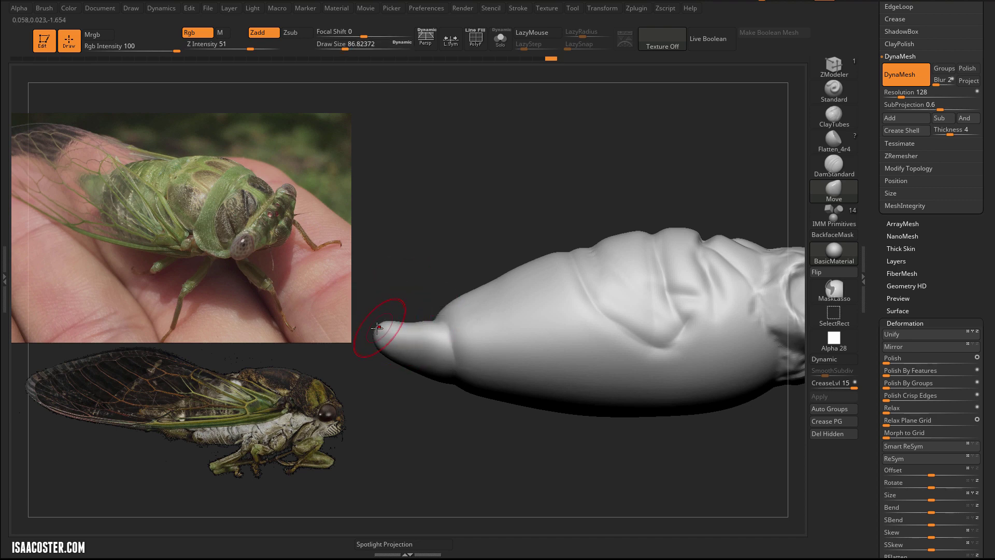
pyautogui.moveTo(417, 313); pyautogui.dragTo(447, 306, button='right')
# - Round out the abdomen's upper contour just ahead of the tail crease with the Move brush at draw sizes of about 94 and 167
pyautogui.press('s')
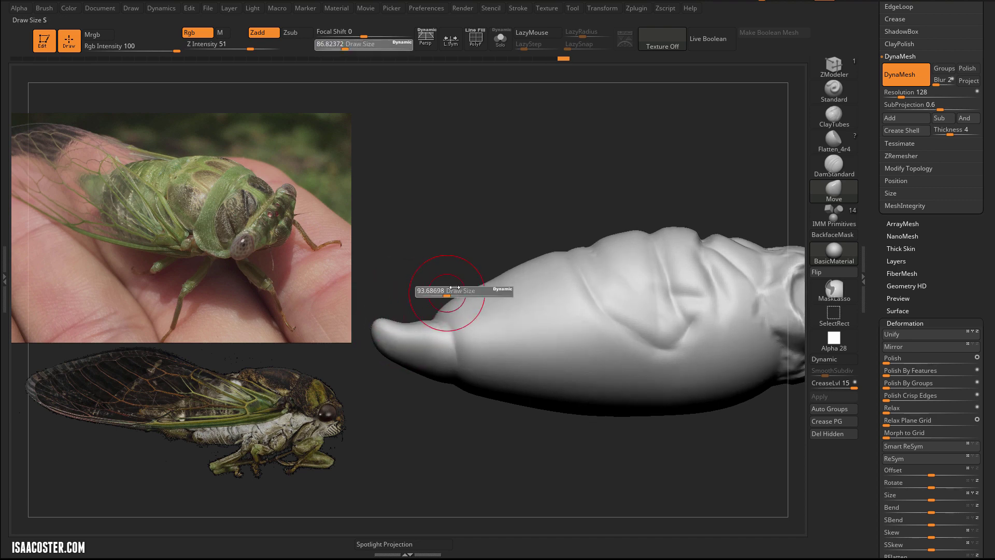
pyautogui.click(456, 292)
pyautogui.moveTo(477, 281); pyautogui.dragTo(478, 286)
pyautogui.press('s')
pyautogui.click(489, 275)
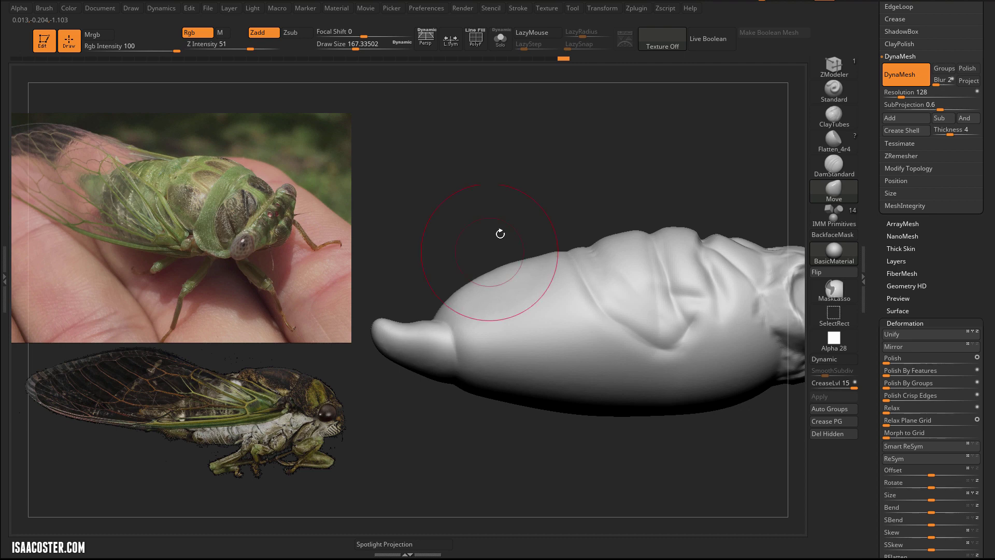
pyautogui.moveTo(502, 228)
pyautogui.mouseDown(button='right')
pyautogui.moveTo(535, 186)
pyautogui.moveTo(522, 161)
pyautogui.moveTo(477, 178)
pyautogui.mouseUp(button='right')
pyautogui.press('s')
pyautogui.click(534, 164)
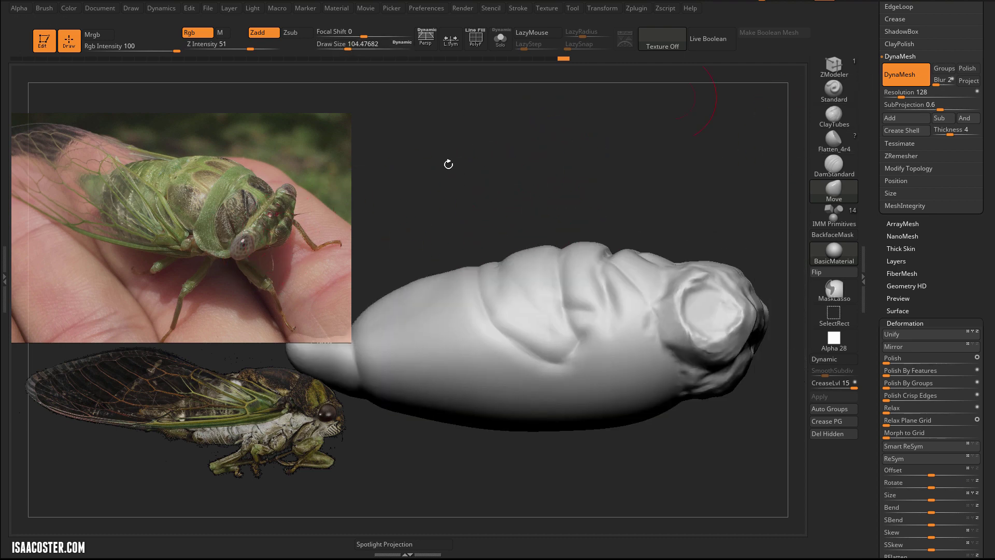
# - Append a Sphere3D as a new subtool for the eye
pyautogui.scroll(8, 917, 102)
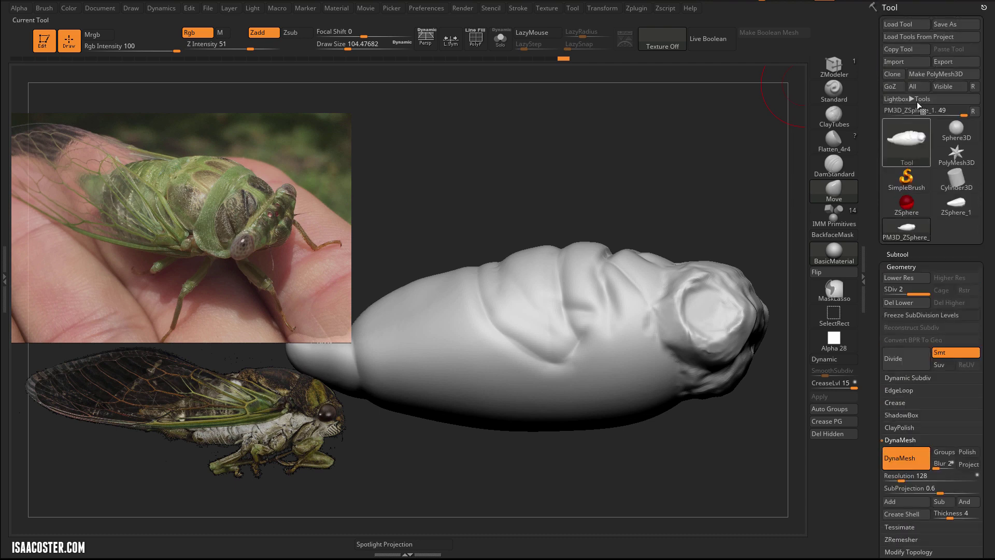
pyautogui.click(900, 254)
pyautogui.scroll(-5, 906, 207)
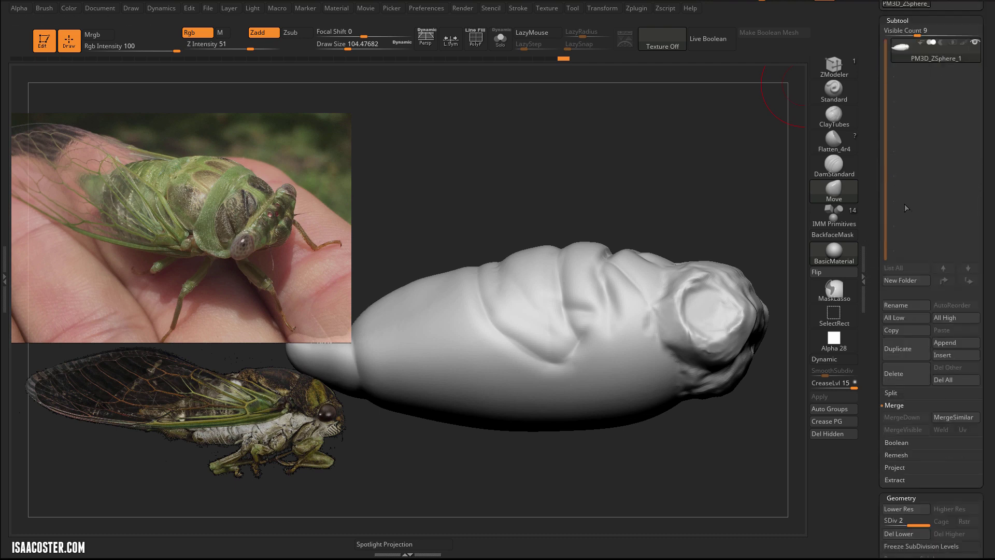
pyautogui.click(950, 340)
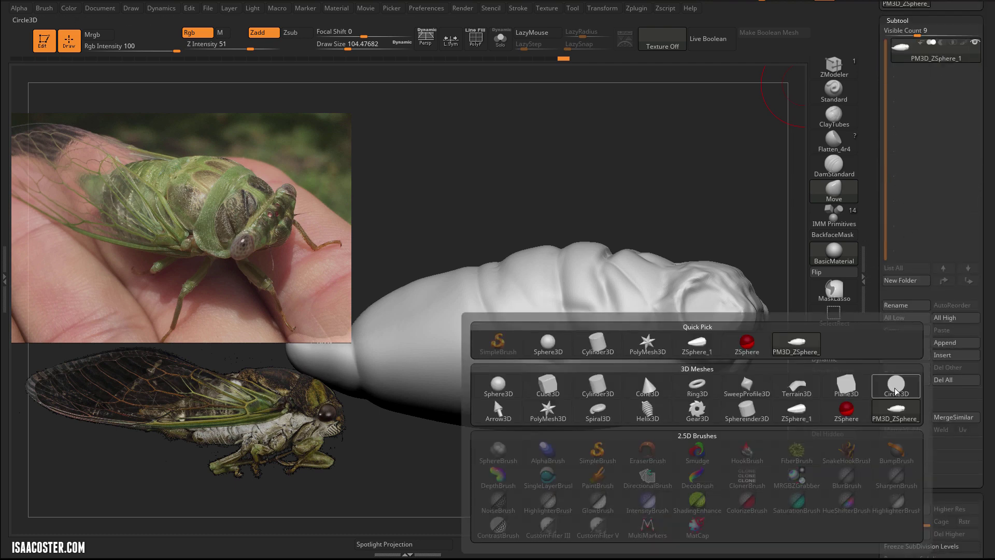
pyautogui.click(505, 388)
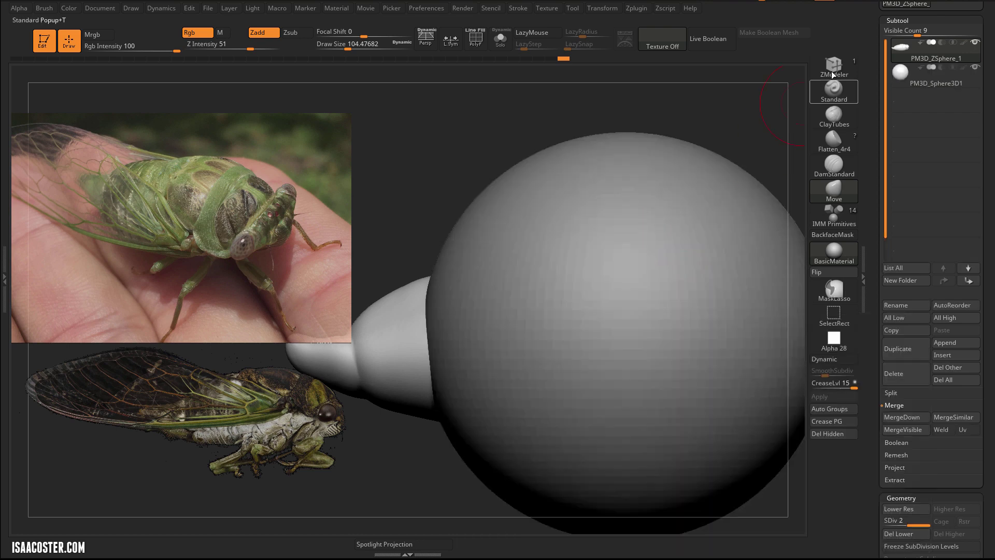
# - Select the new sphere, shrink it to eye size and move it out beside the body and forward to the head
pyautogui.click(900, 80)
pyautogui.press('w')
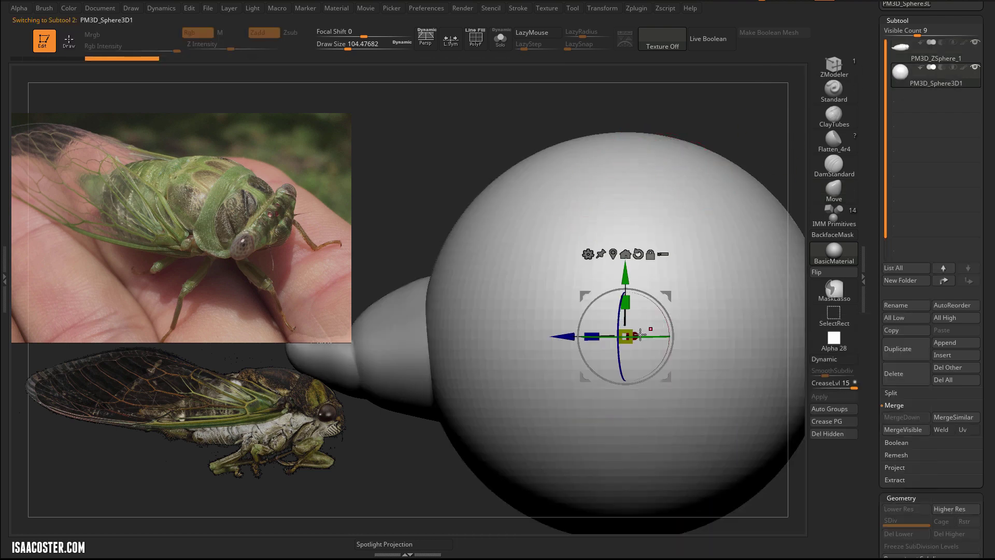
pyautogui.moveTo(629, 329); pyautogui.dragTo(724, 544)
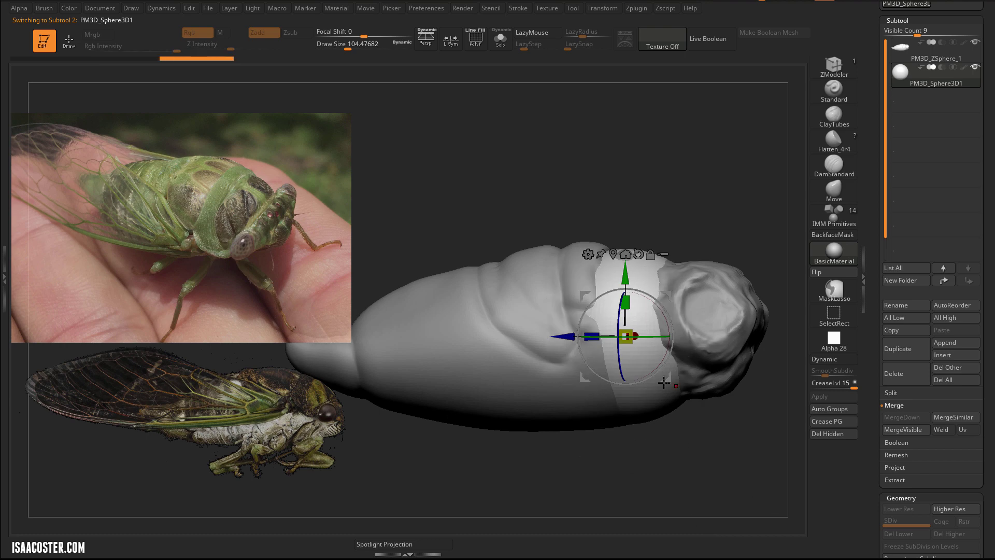
pyautogui.moveTo(696, 182); pyautogui.dragTo(706, 370)
pyautogui.keyDown('shift'); pyautogui.moveTo(666, 152); pyautogui.dragTo(655, 221); pyautogui.keyUp('shift')
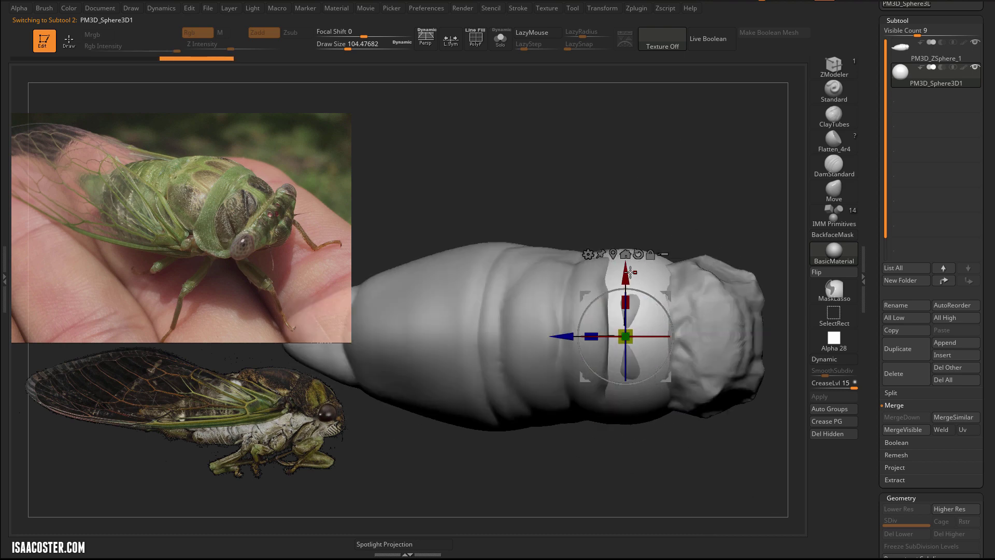
pyautogui.moveTo(628, 270); pyautogui.dragTo(685, 150)
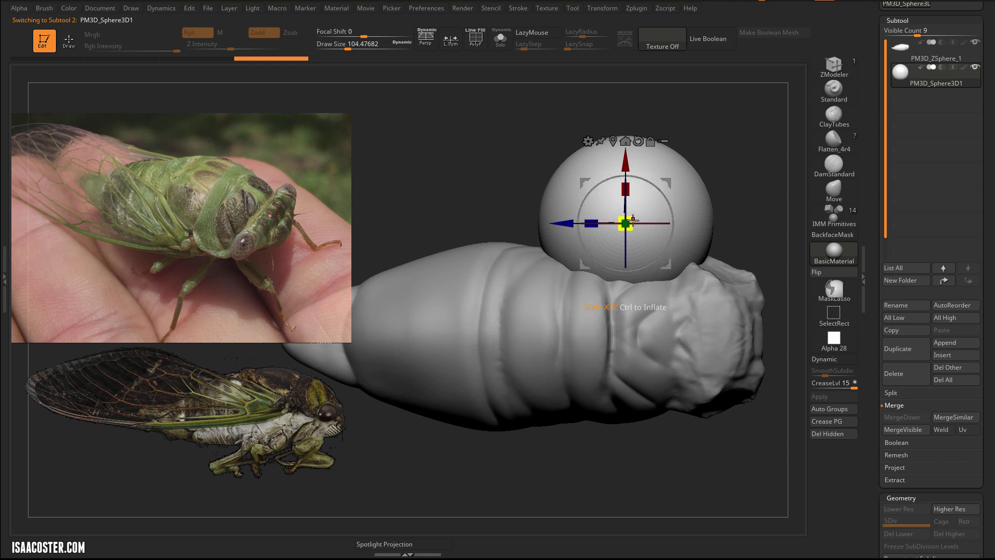
pyautogui.moveTo(633, 219); pyautogui.dragTo(589, 272)
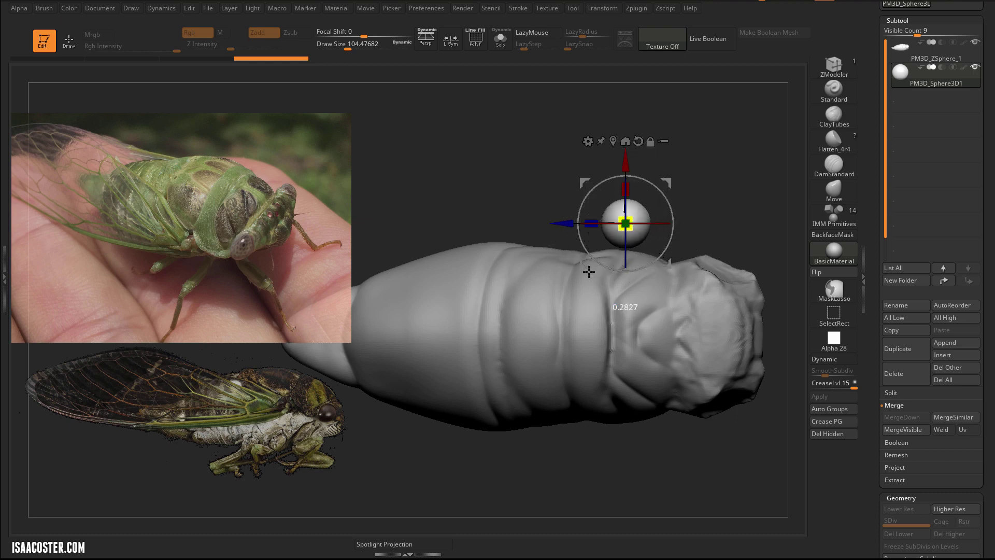
pyautogui.moveTo(562, 223); pyautogui.dragTo(544, 193)
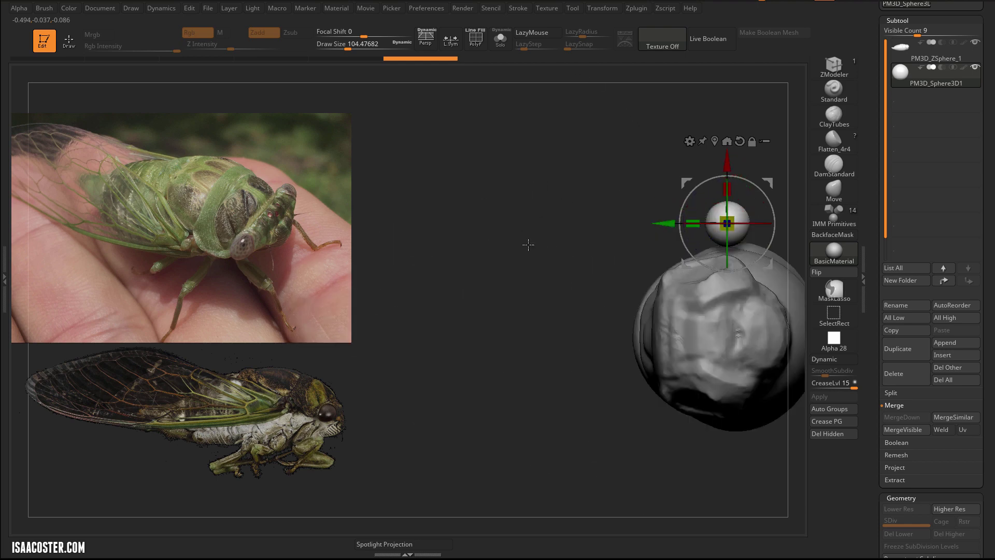
# - Stretch the sphere into an oval, tilt it, raise it into the eye socket and enlarge it by a factor of about 1.15
pyautogui.moveTo(528, 245); pyautogui.dragTo(185, 233)
pyautogui.moveTo(550, 302)
pyautogui.keyDown('alt'); pyautogui.mouseDown()
pyautogui.moveTo(497, 358)
pyautogui.moveTo(280, 403)
pyautogui.mouseUp(); pyautogui.keyUp('alt')
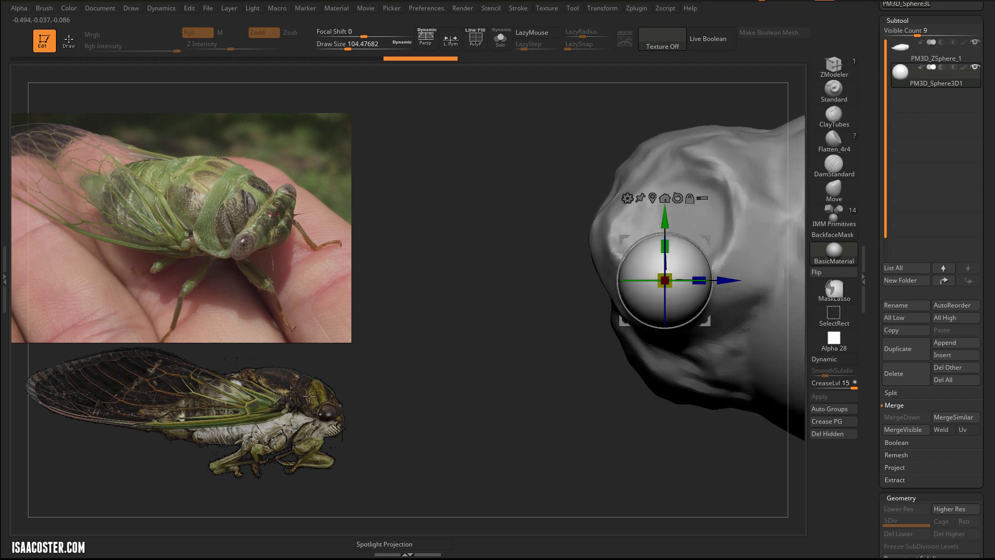
pyautogui.keyDown('alt'); pyautogui.moveTo(498, 313); pyautogui.dragTo(398, 332); pyautogui.keyUp('alt')
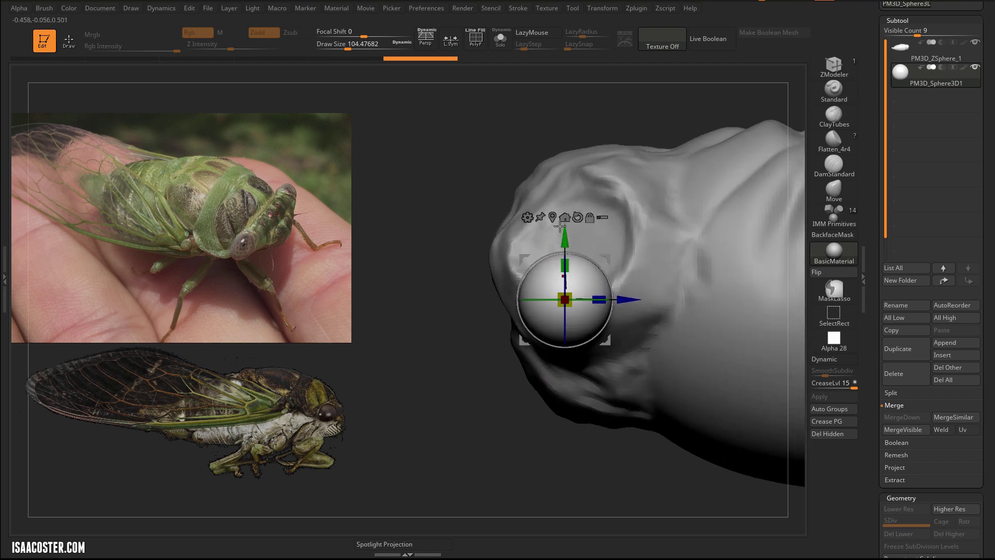
pyautogui.moveTo(567, 263)
pyautogui.mouseDown()
pyautogui.moveTo(567, 242)
pyautogui.moveTo(570, 253)
pyautogui.mouseUp()
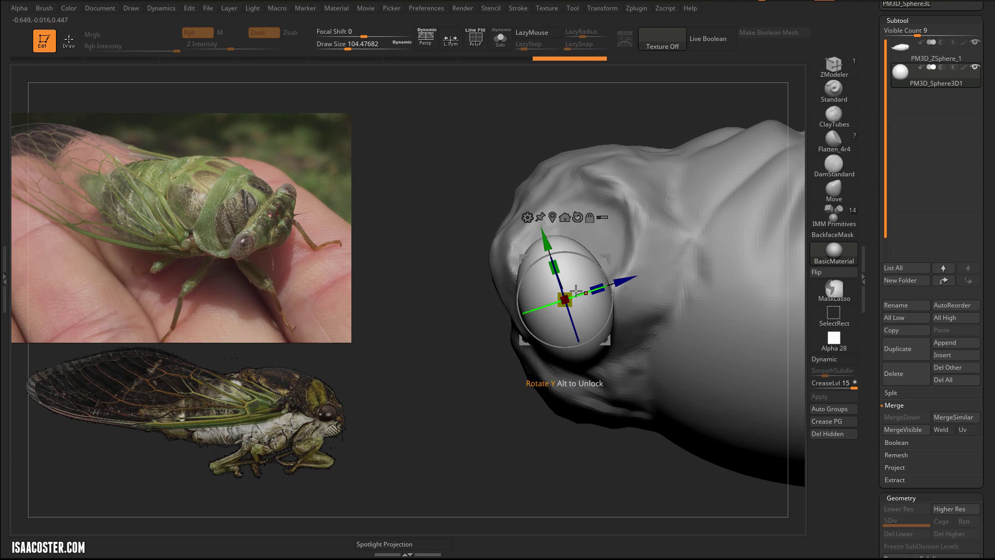
pyautogui.moveTo(566, 298); pyautogui.dragTo(565, 299)
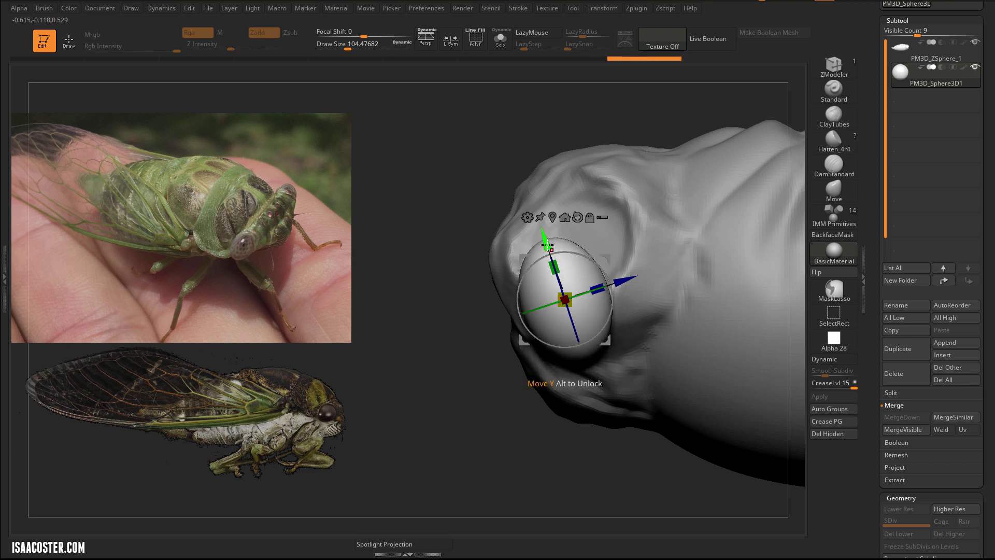
pyautogui.moveTo(547, 245); pyautogui.dragTo(621, 223)
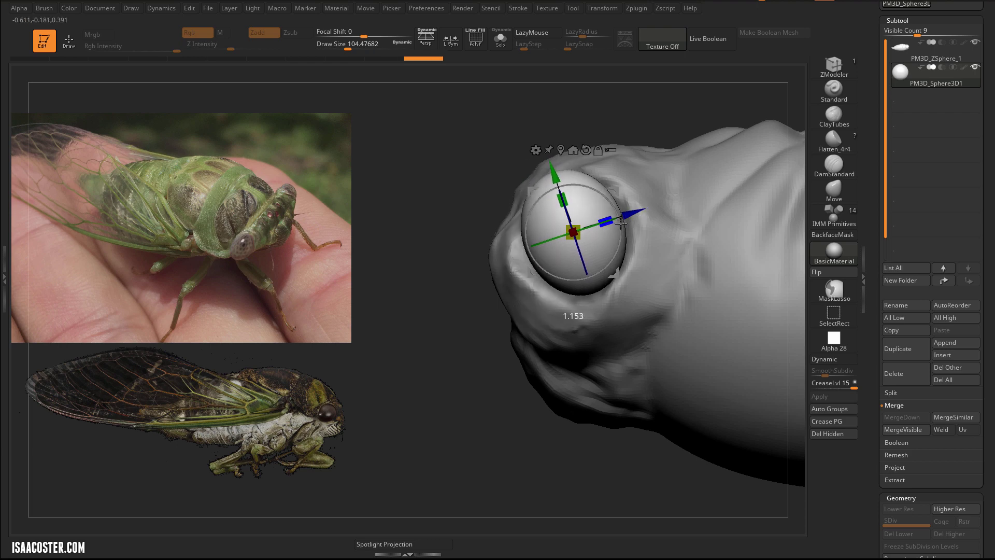
# - Adjust the eye's tilt and position against the head from the front and above, and return to draw mode
pyautogui.moveTo(484, 418); pyautogui.dragTo(560, 232)
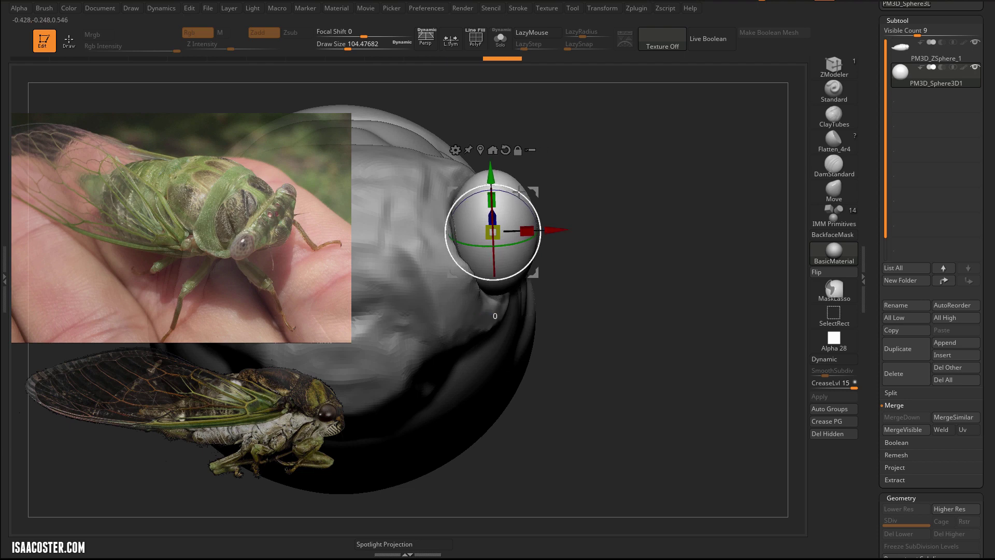
pyautogui.moveTo(519, 193); pyautogui.dragTo(505, 186)
pyautogui.moveTo(593, 165); pyautogui.dragTo(675, 152)
pyautogui.moveTo(697, 141)
pyautogui.mouseDown()
pyautogui.moveTo(701, 216)
pyautogui.moveTo(680, 271)
pyautogui.moveTo(649, 218)
pyautogui.moveTo(682, 259)
pyautogui.moveTo(640, 331)
pyautogui.mouseUp()
pyautogui.press('q')
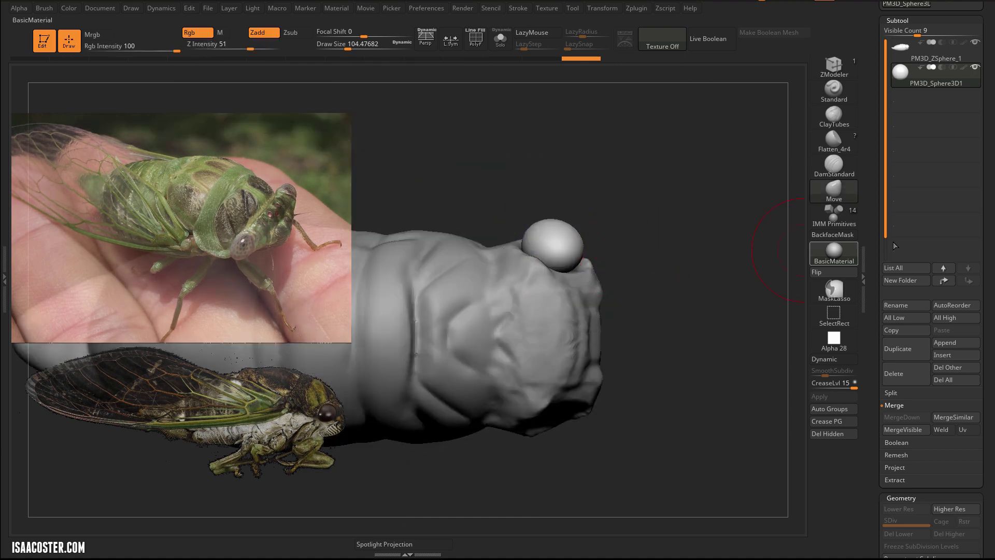
# - Flip the eye sphere to the opposite side of the head with the Mirror deformation
pyautogui.scroll(-5, 888, 155)
pyautogui.scroll(-6, 933, 237)
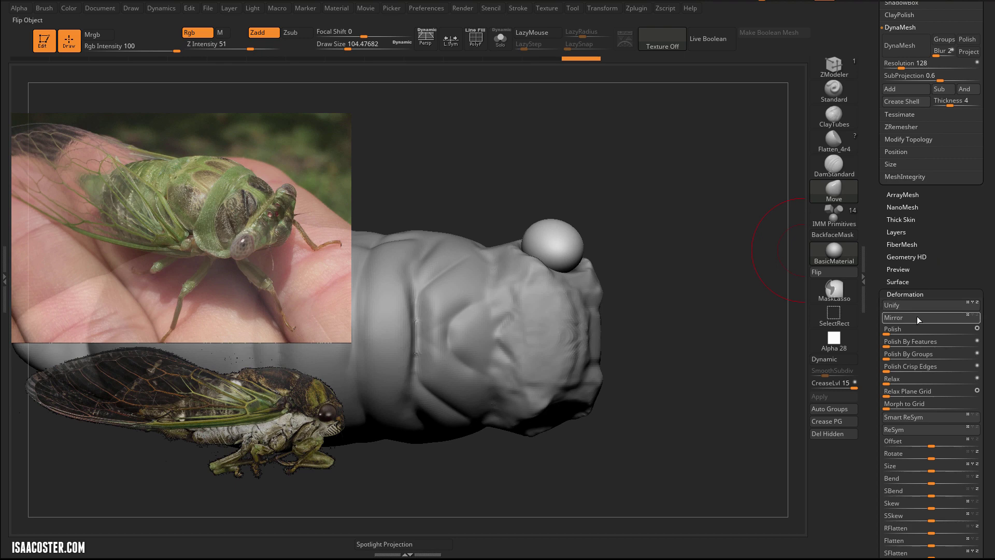
pyautogui.click(916, 317)
pyautogui.click(910, 317)
pyautogui.click(912, 319)
pyautogui.click(915, 319)
pyautogui.click(916, 319)
# - Try Mirror And Weld on the flipped eye sphere and undo it
pyautogui.click(917, 138)
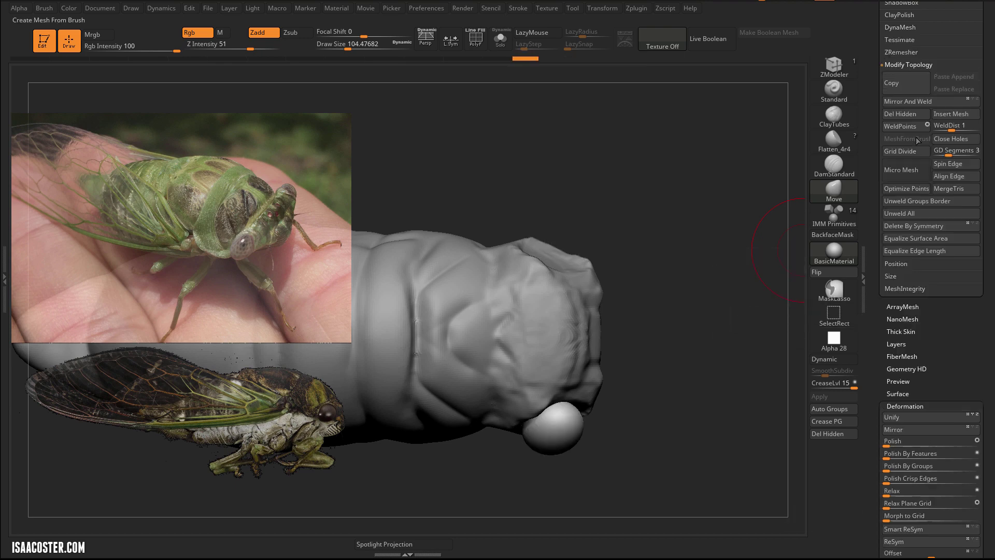
pyautogui.click(917, 102)
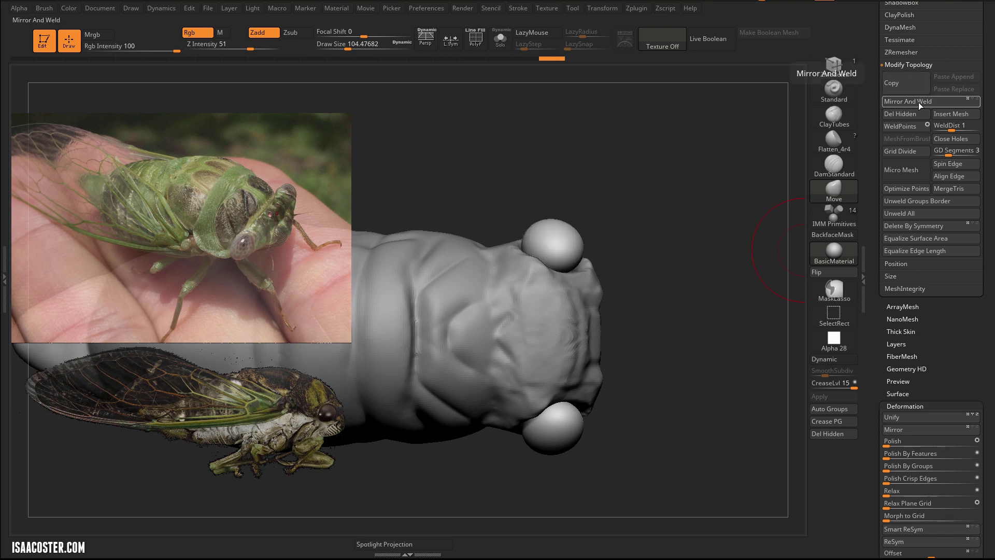
pyautogui.hotkey('ctrl', 'z')
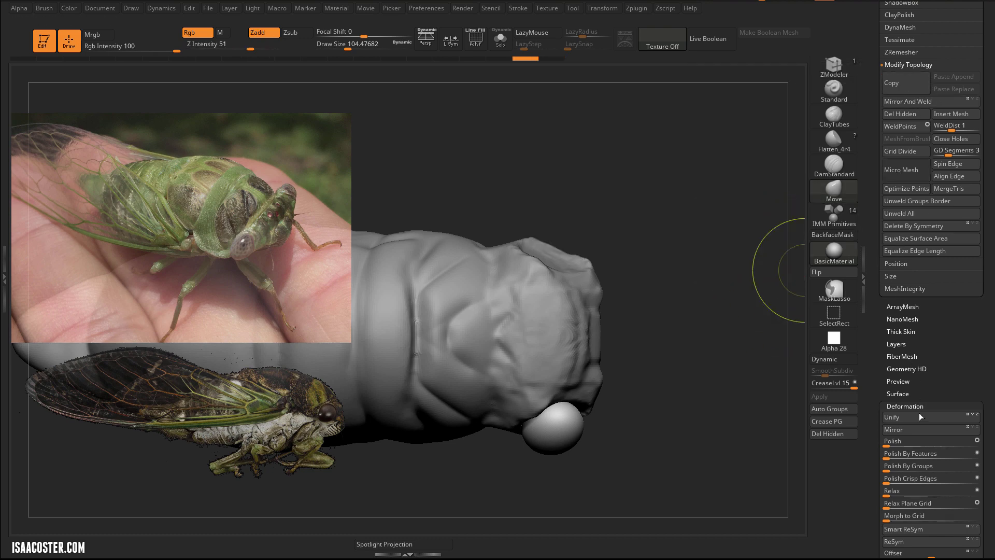
# - Flip the eye back to its original side and create the matching second eye with Mirror And Weld
pyautogui.click(913, 428)
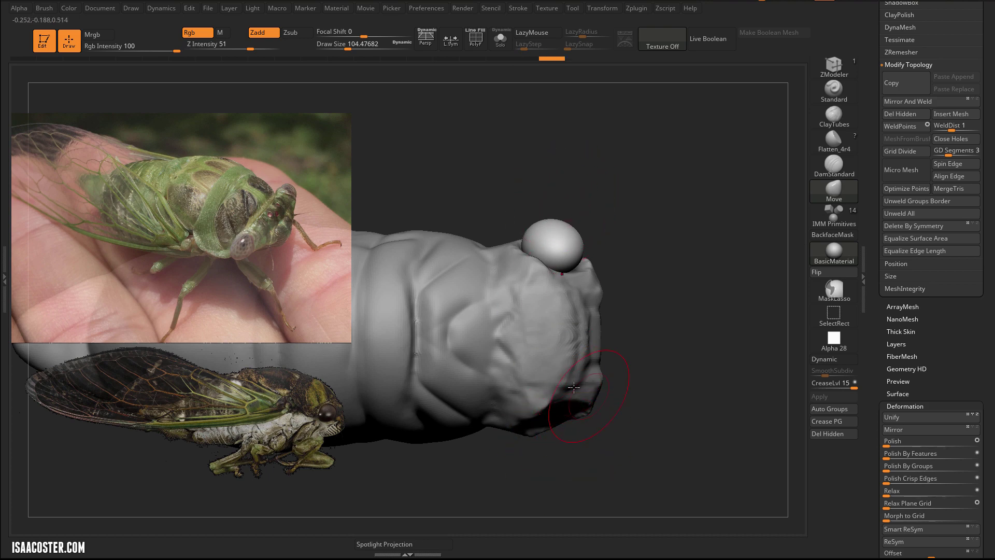
pyautogui.click(901, 103)
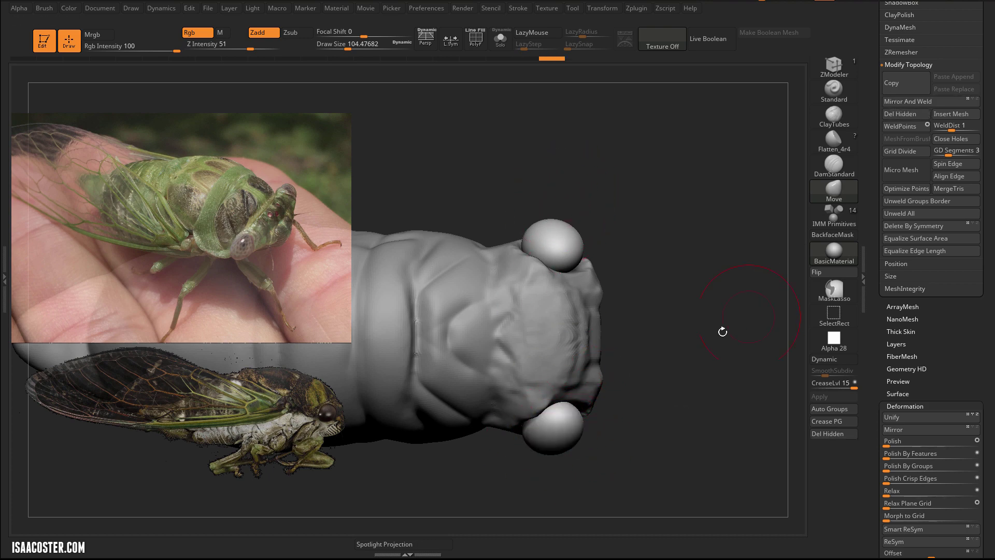
pyautogui.moveTo(707, 257)
pyautogui.mouseDown()
pyautogui.moveTo(684, 215)
pyautogui.moveTo(706, 129)
pyautogui.moveTo(693, 289)
pyautogui.moveTo(636, 299)
pyautogui.mouseUp()
pyautogui.moveTo(706, 284); pyautogui.dragTo(800, 125)
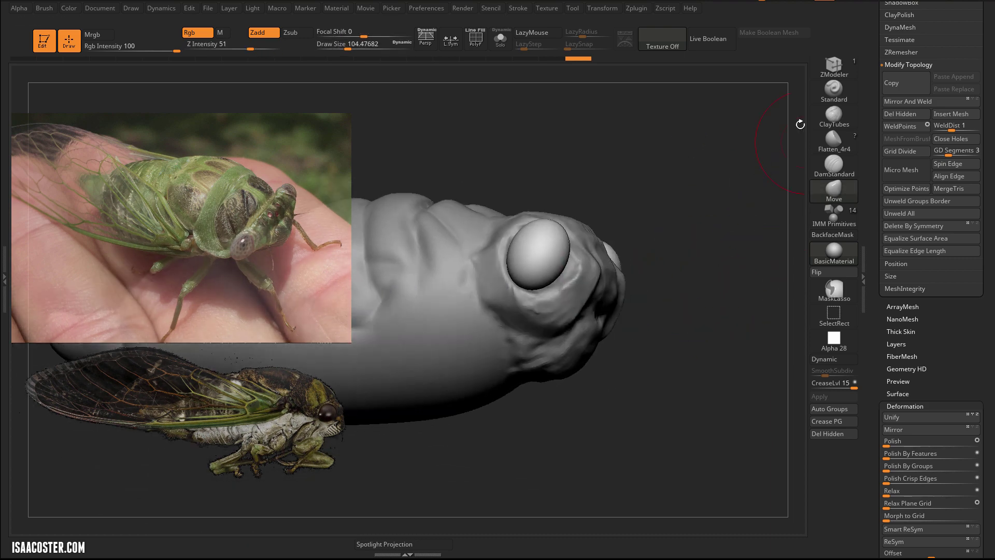
# - Select the body subtool and start a raised rim in front of the eye with ClayTubes at draw size about 49
pyautogui.keyDown('alt'); pyautogui.click(594, 291); pyautogui.keyUp('alt')
pyautogui.click(836, 122)
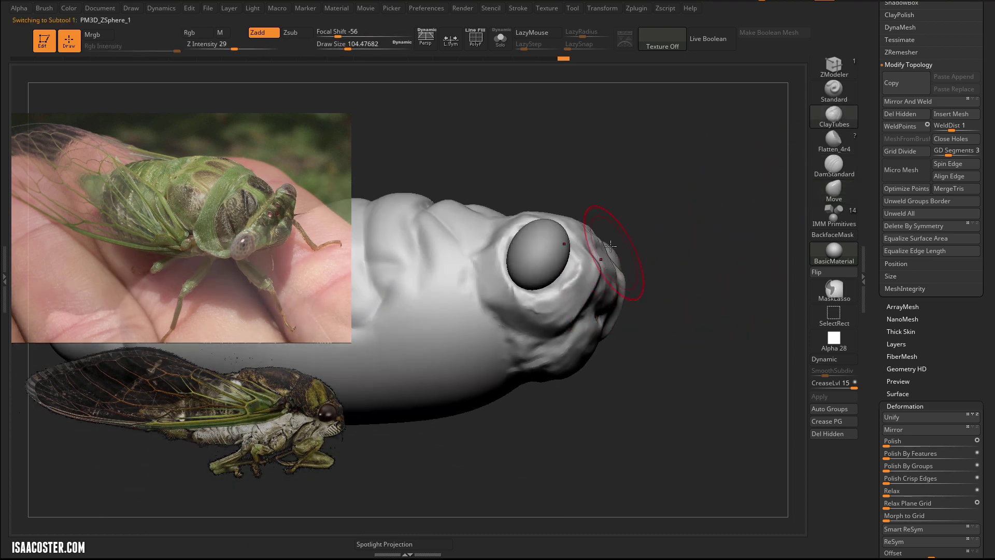
pyautogui.moveTo(644, 205); pyautogui.dragTo(584, 238)
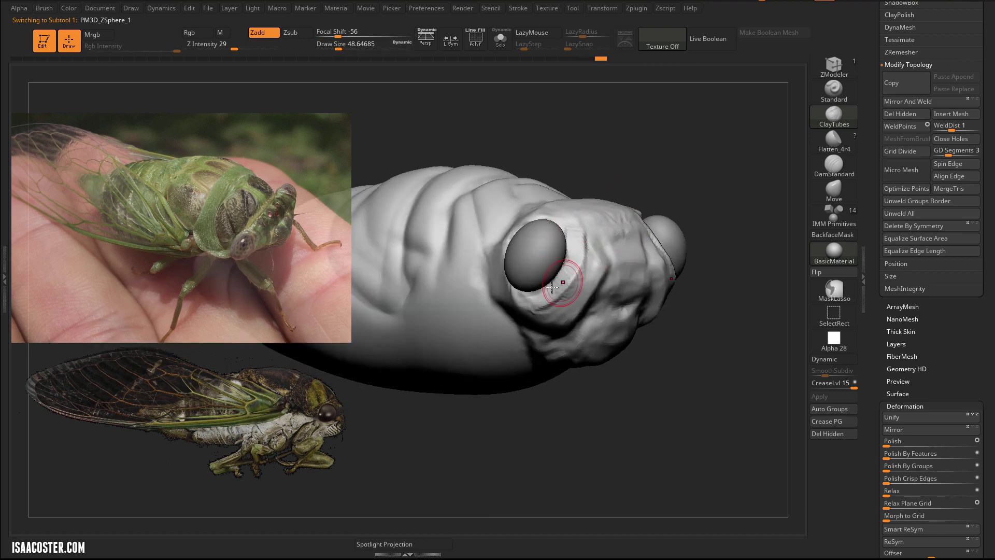
pyautogui.moveTo(553, 287); pyautogui.dragTo(553, 289)
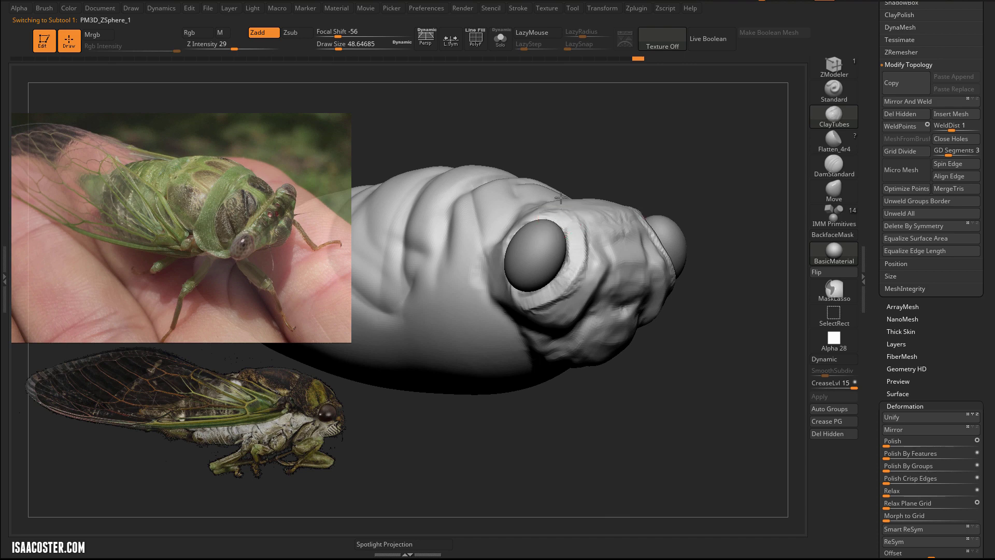
pyautogui.moveTo(561, 198)
pyautogui.mouseDown()
pyautogui.moveTo(578, 230)
pyautogui.moveTo(531, 218)
pyautogui.moveTo(523, 229)
pyautogui.mouseUp()
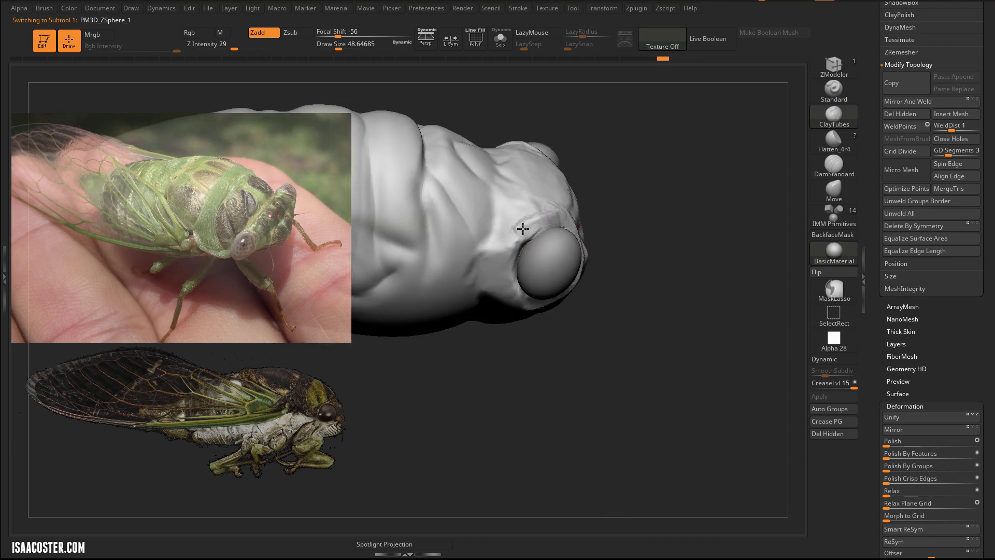
# - Extend the ClayTubes rim behind, below and above the eye to form a closed socket ring
pyautogui.moveTo(512, 268); pyautogui.dragTo(515, 289)
pyautogui.moveTo(544, 353); pyautogui.dragTo(537, 303)
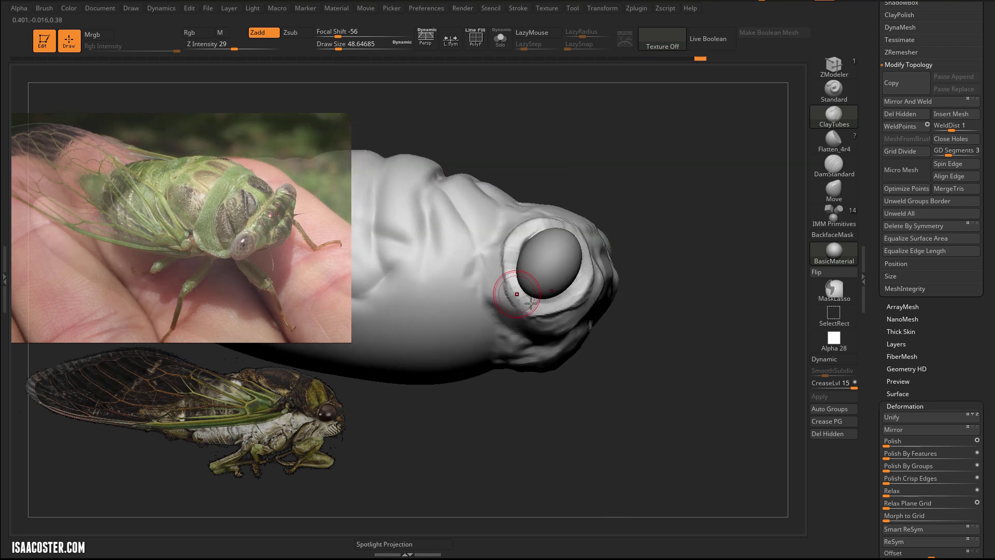
pyautogui.moveTo(514, 271)
pyautogui.mouseDown()
pyautogui.moveTo(516, 235)
pyautogui.moveTo(544, 307)
pyautogui.moveTo(548, 227)
pyautogui.mouseUp()
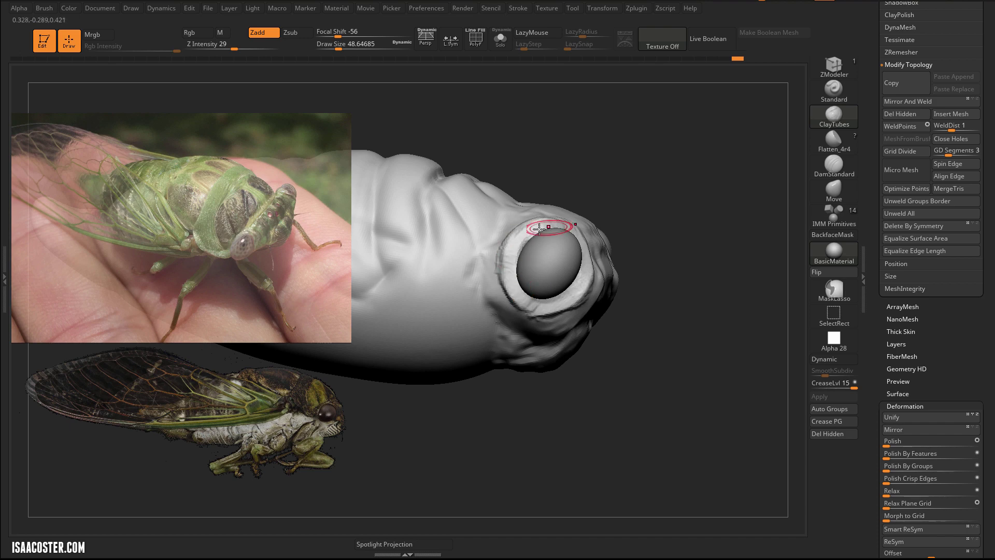
pyautogui.moveTo(591, 192); pyautogui.dragTo(566, 226)
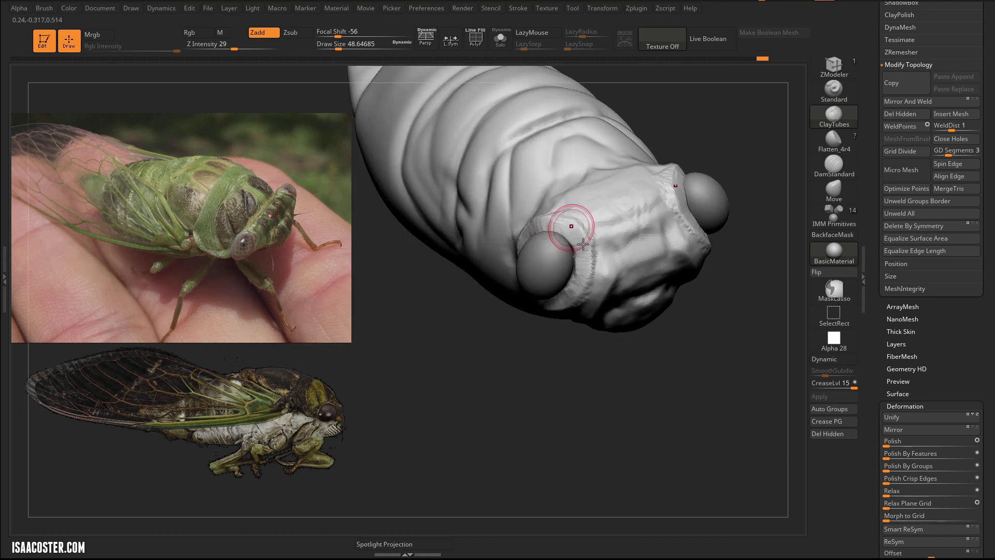
pyautogui.moveTo(576, 271); pyautogui.dragTo(568, 294)
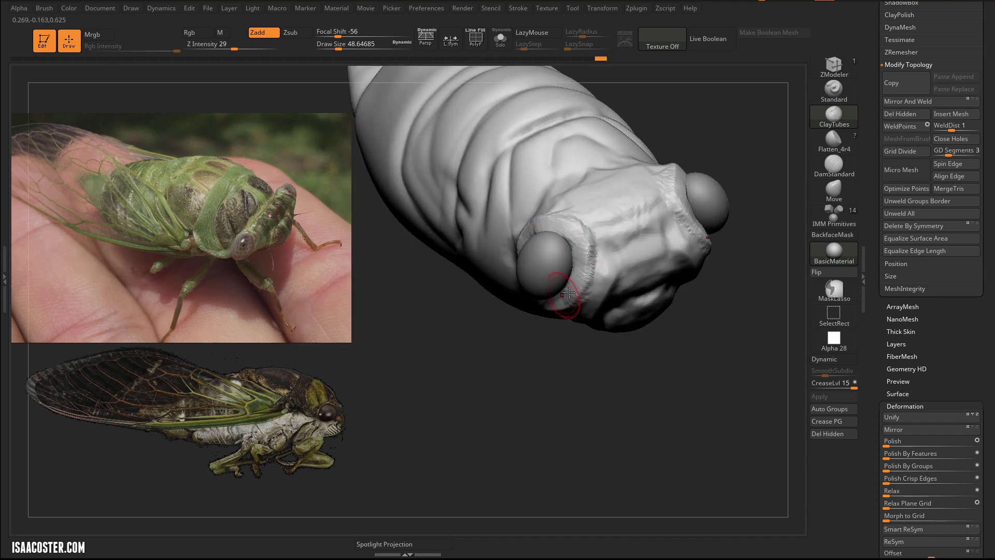
# - Build up clay on the head between the eye socket and face, and beneath the eye
pyautogui.moveTo(599, 369); pyautogui.dragTo(588, 250)
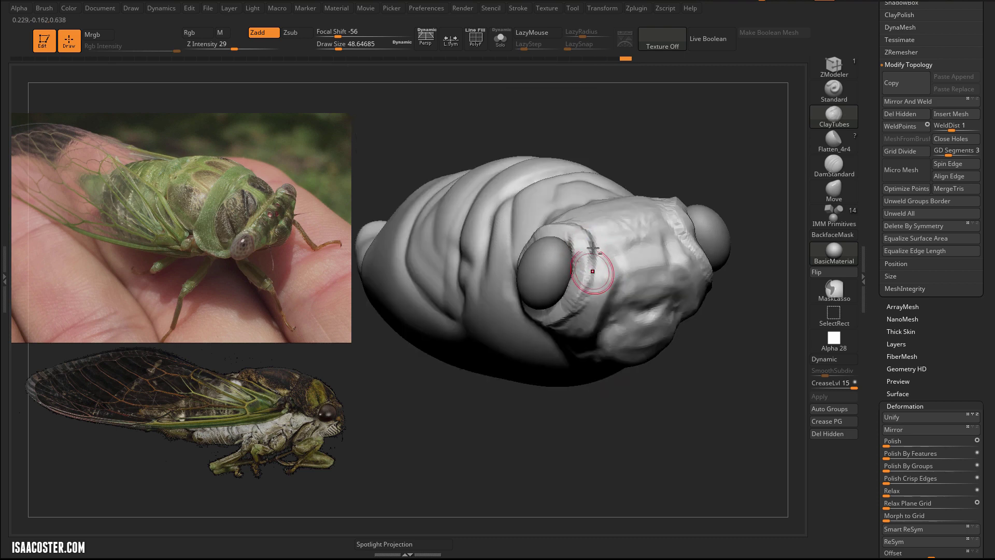
pyautogui.moveTo(692, 206); pyautogui.dragTo(604, 286, button='right')
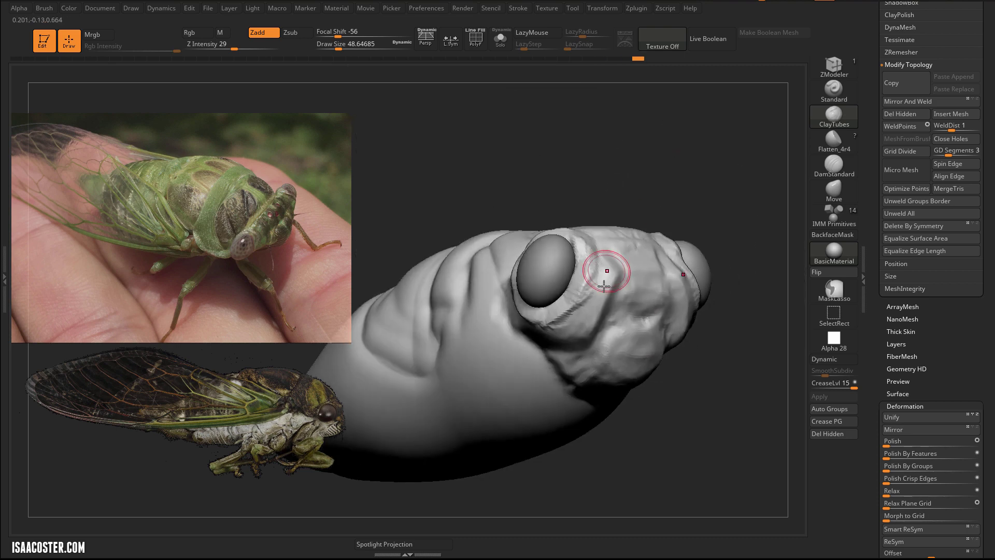
pyautogui.moveTo(580, 298)
pyautogui.mouseDown()
pyautogui.moveTo(570, 310)
pyautogui.moveTo(599, 262)
pyautogui.mouseUp()
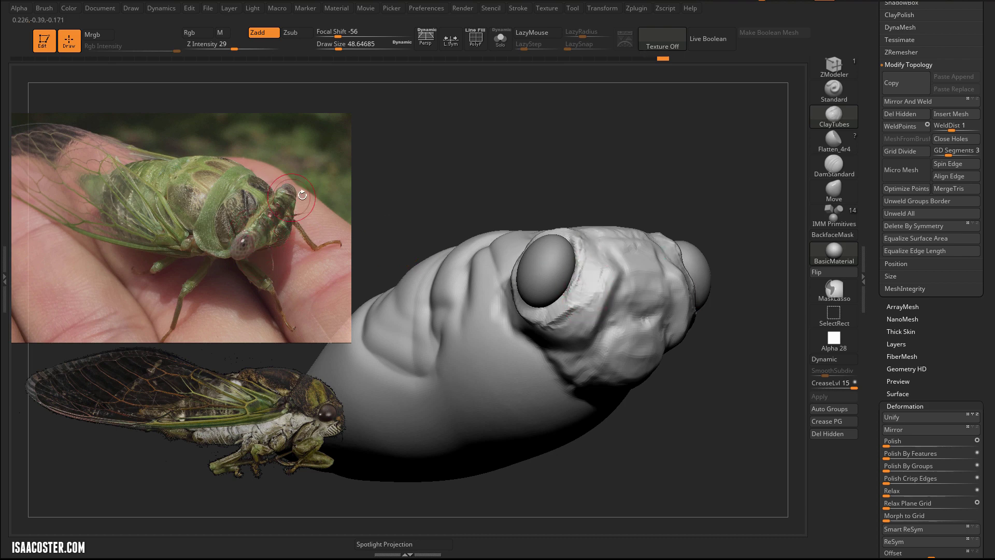
pyautogui.moveTo(484, 141); pyautogui.dragTo(569, 293)
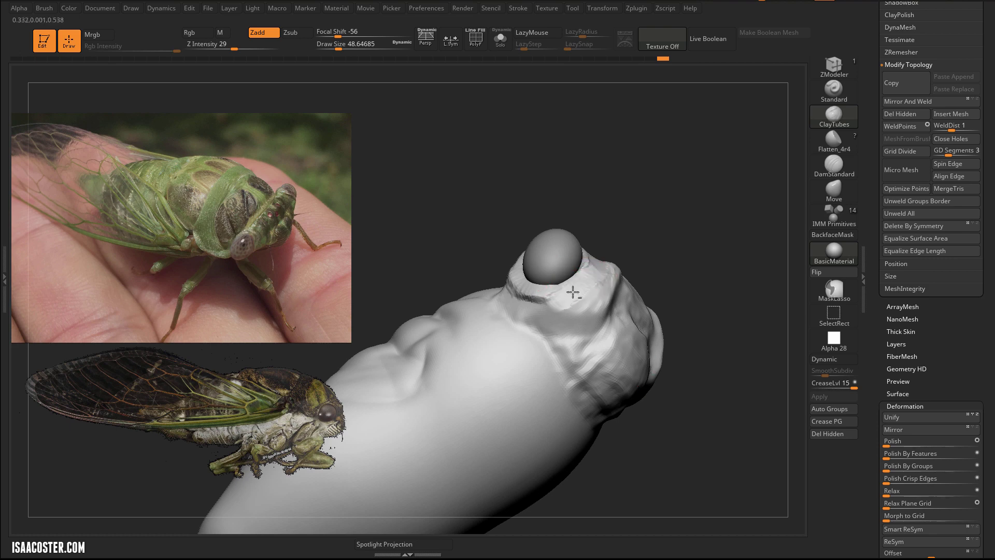
pyautogui.moveTo(572, 292); pyautogui.dragTo(592, 270, button='right')
pyautogui.moveTo(534, 304)
pyautogui.mouseDown()
pyautogui.moveTo(508, 281)
pyautogui.moveTo(534, 297)
pyautogui.moveTo(501, 251)
pyautogui.mouseUp()
# - Thicken the socket rim along the upper and front edges of the eye with ClayTubes
pyautogui.moveTo(510, 182)
pyautogui.mouseDown()
pyautogui.moveTo(495, 255)
pyautogui.moveTo(513, 208)
pyautogui.moveTo(528, 205)
pyautogui.mouseUp()
pyautogui.moveTo(527, 205); pyautogui.dragTo(571, 207, button='right')
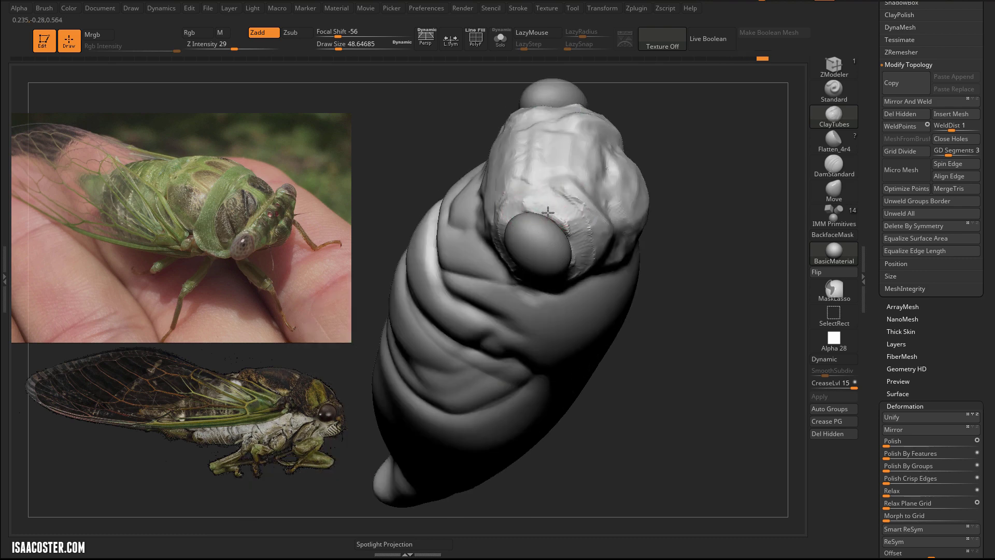
pyautogui.moveTo(542, 210)
pyautogui.mouseDown()
pyautogui.moveTo(560, 214)
pyautogui.moveTo(578, 247)
pyautogui.mouseUp()
pyautogui.moveTo(579, 247)
pyautogui.mouseDown(button='right')
pyautogui.moveTo(589, 311)
pyautogui.moveTo(486, 216)
pyautogui.mouseUp(button='right')
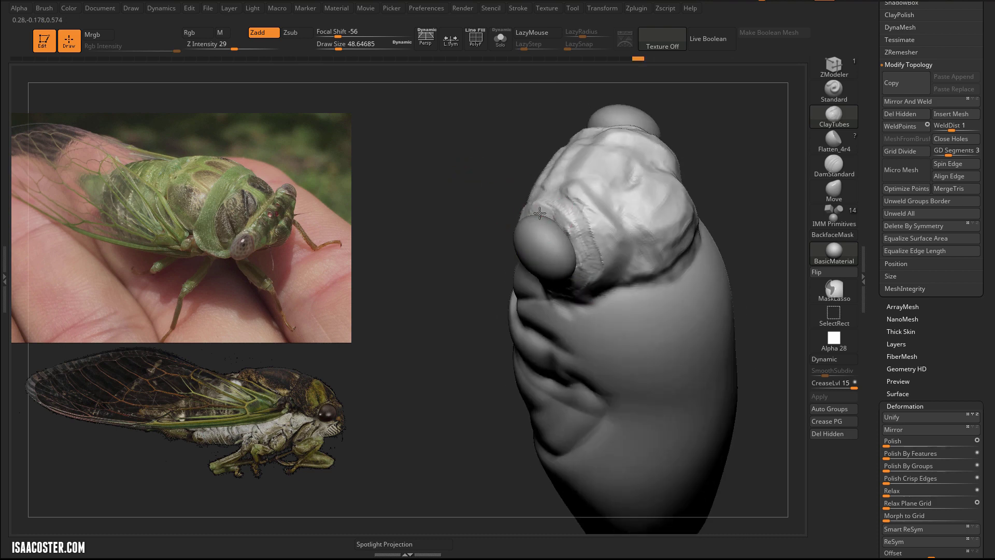
pyautogui.moveTo(539, 213); pyautogui.dragTo(548, 214)
pyautogui.moveTo(549, 214); pyautogui.dragTo(672, 233, button='right')
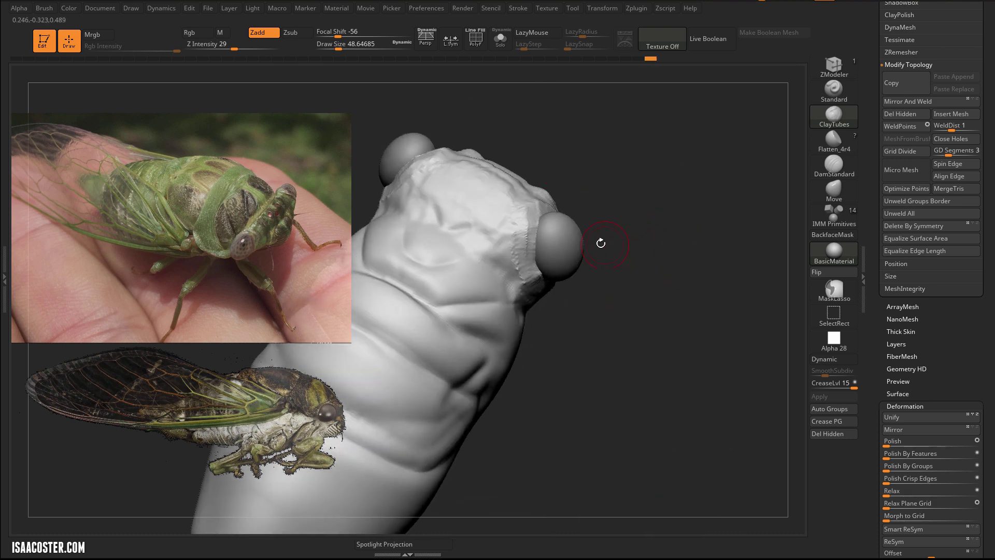
# - Carve a deep crease across the body behind the head with DamStandard at draw size about 83
pyautogui.keyDown('alt'); pyautogui.click(573, 245); pyautogui.keyUp('alt')
pyautogui.moveTo(573, 244)
pyautogui.mouseDown(button='right')
pyautogui.moveTo(639, 304)
pyautogui.moveTo(691, 138)
pyautogui.moveTo(757, 171)
pyautogui.moveTo(624, 158)
pyautogui.moveTo(673, 161)
pyautogui.moveTo(660, 160)
pyautogui.moveTo(687, 215)
pyautogui.moveTo(744, 155)
pyautogui.mouseUp(button='right')
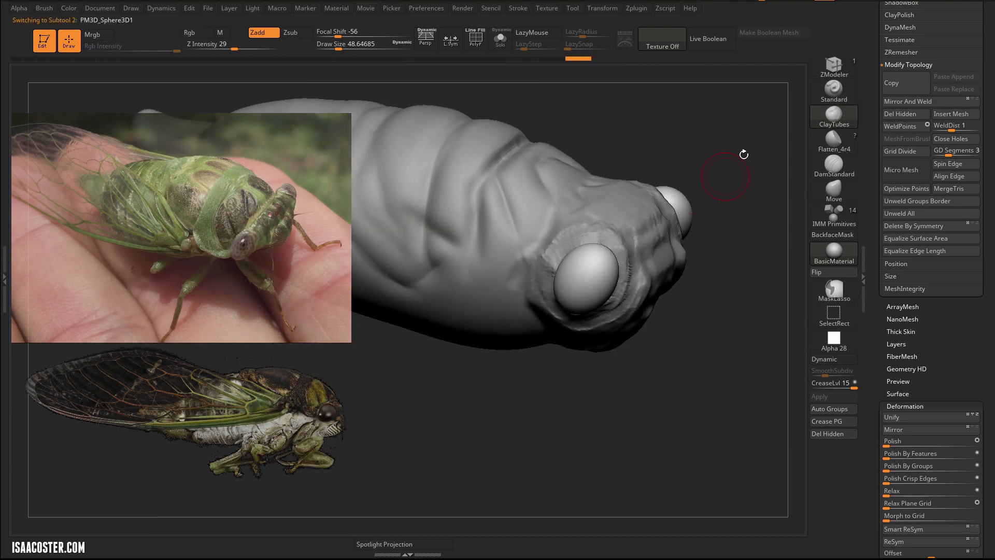
pyautogui.click(834, 165)
pyautogui.moveTo(689, 133)
pyautogui.mouseDown(button='right')
pyautogui.moveTo(695, 166)
pyautogui.moveTo(609, 266)
pyautogui.mouseUp(button='right')
pyautogui.press('s')
pyautogui.moveTo(608, 266); pyautogui.dragTo(615, 266)
pyautogui.moveTo(671, 164); pyautogui.dragTo(658, 207)
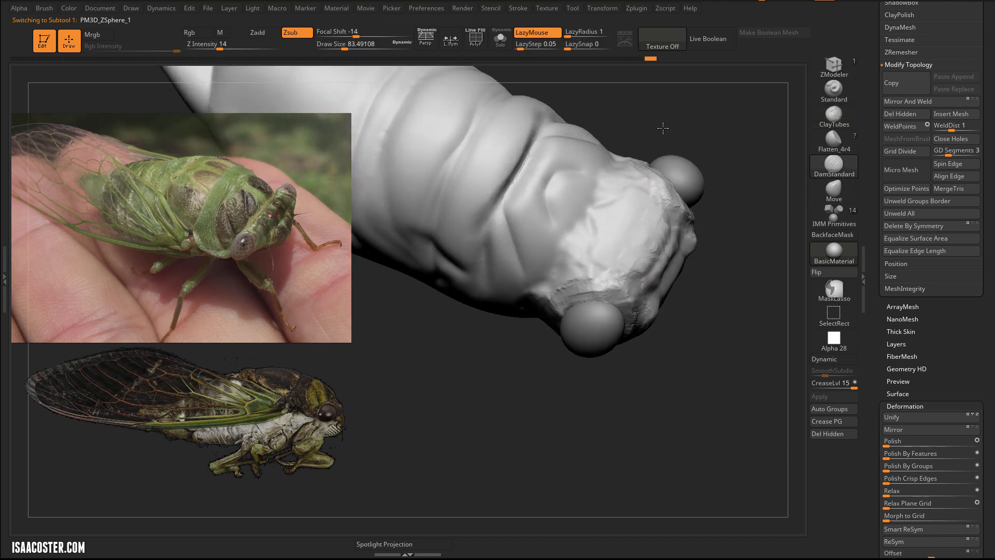
pyautogui.moveTo(661, 126); pyautogui.dragTo(669, 178)
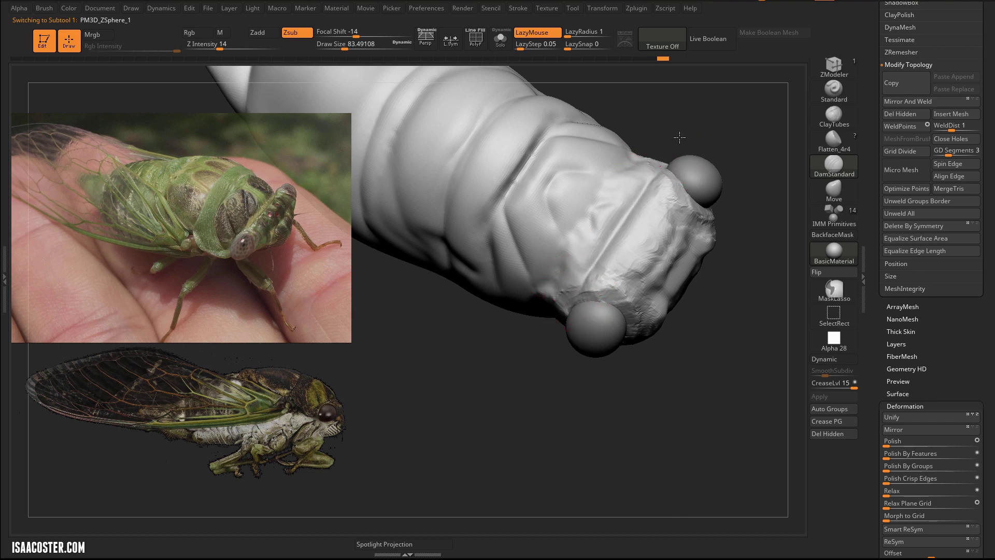
pyautogui.moveTo(709, 400)
pyautogui.mouseDown(button='right')
pyautogui.moveTo(702, 375)
pyautogui.moveTo(496, 360)
pyautogui.moveTo(480, 338)
pyautogui.moveTo(482, 313)
pyautogui.mouseUp(button='right')
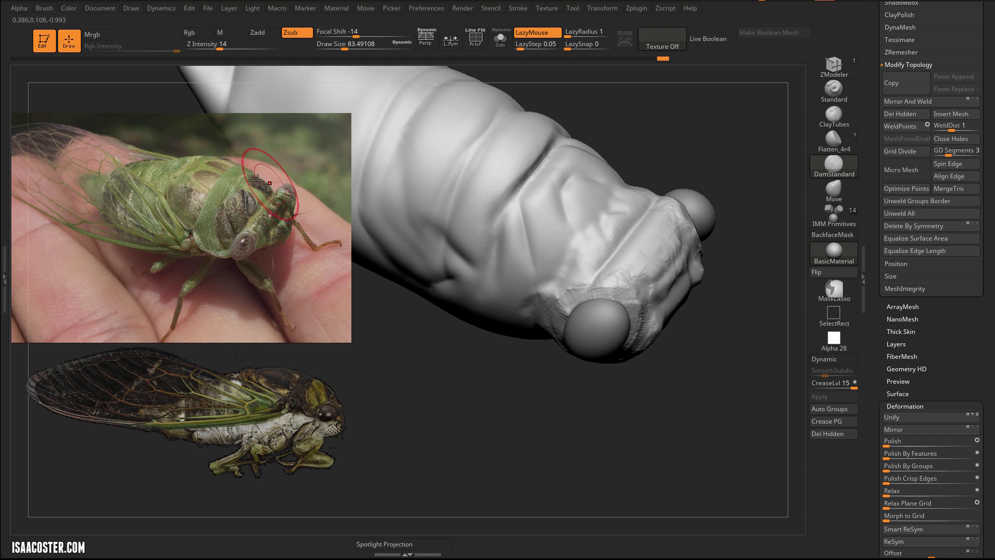
pyautogui.moveTo(650, 127); pyautogui.dragTo(762, 127, button='right')
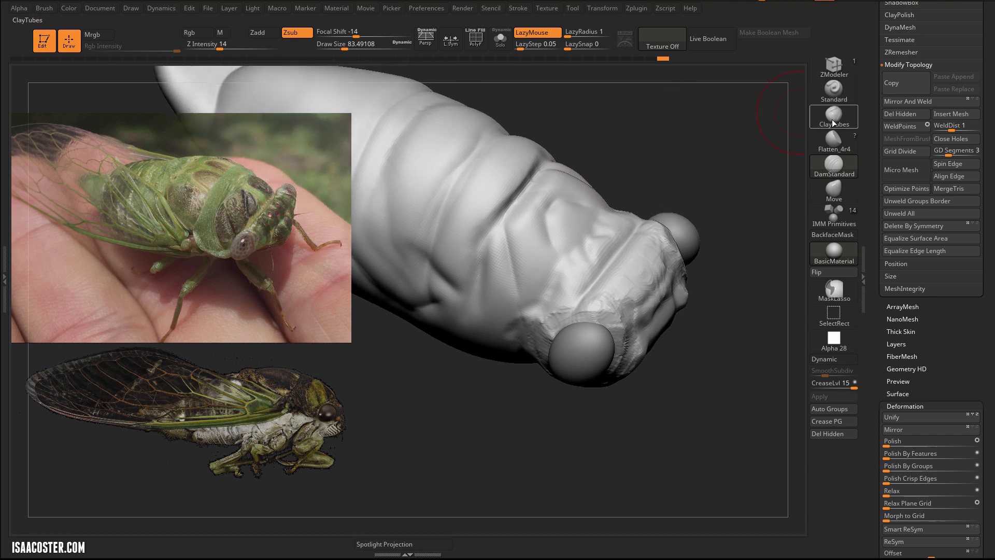
# - Build up the side of the collar segment behind the head with ClayTubes at draw size about 124
pyautogui.click(833, 124)
pyautogui.press(']')
pyautogui.moveTo(553, 282)
pyautogui.mouseDown()
pyautogui.moveTo(554, 305)
pyautogui.moveTo(528, 290)
pyautogui.moveTo(529, 271)
pyautogui.moveTo(523, 290)
pyautogui.moveTo(518, 262)
pyautogui.moveTo(532, 275)
pyautogui.moveTo(519, 297)
pyautogui.moveTo(518, 267)
pyautogui.mouseUp()
pyautogui.moveTo(674, 143); pyautogui.dragTo(553, 157)
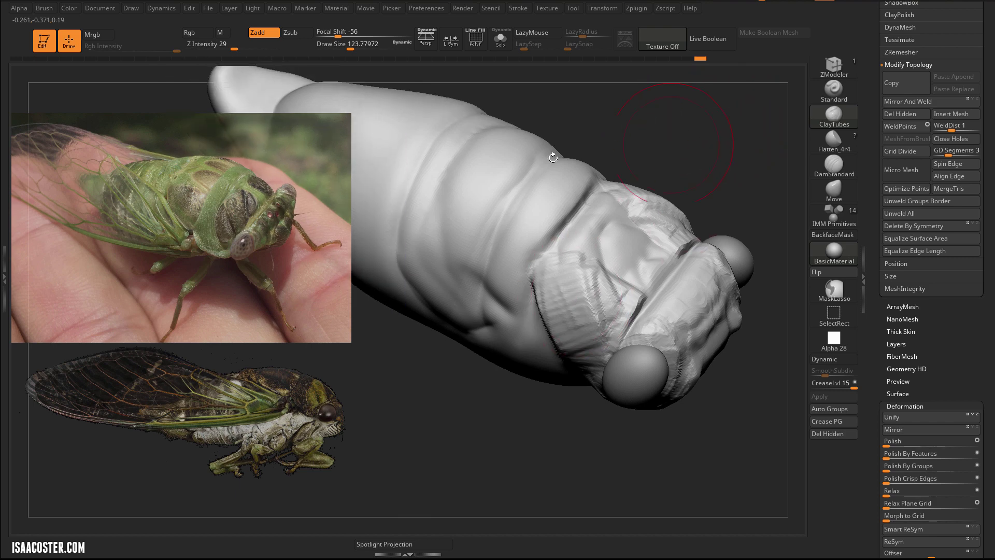
# - Build up the sides and back of the large thorax segment with broad ClayTubes strokes
pyautogui.moveTo(467, 244)
pyautogui.mouseDown()
pyautogui.moveTo(508, 300)
pyautogui.moveTo(484, 235)
pyautogui.mouseUp()
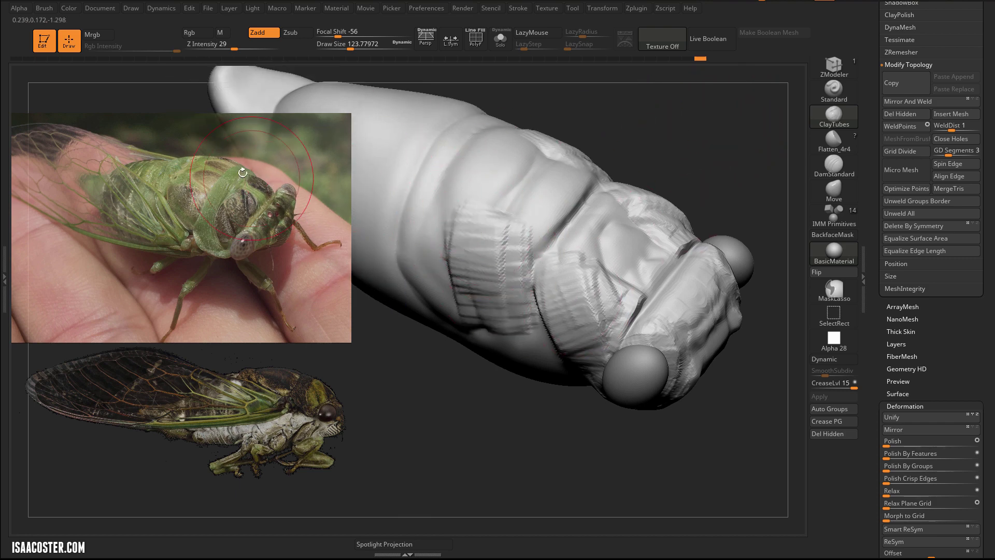
pyautogui.moveTo(457, 134)
pyautogui.mouseDown()
pyautogui.moveTo(515, 155)
pyautogui.moveTo(524, 177)
pyautogui.moveTo(484, 188)
pyautogui.moveTo(452, 243)
pyautogui.moveTo(431, 202)
pyautogui.moveTo(466, 133)
pyautogui.moveTo(414, 176)
pyautogui.moveTo(450, 216)
pyautogui.moveTo(433, 213)
pyautogui.moveTo(440, 275)
pyautogui.mouseUp()
pyautogui.keyDown('alt'); pyautogui.moveTo(505, 379); pyautogui.dragTo(527, 404); pyautogui.keyUp('alt')
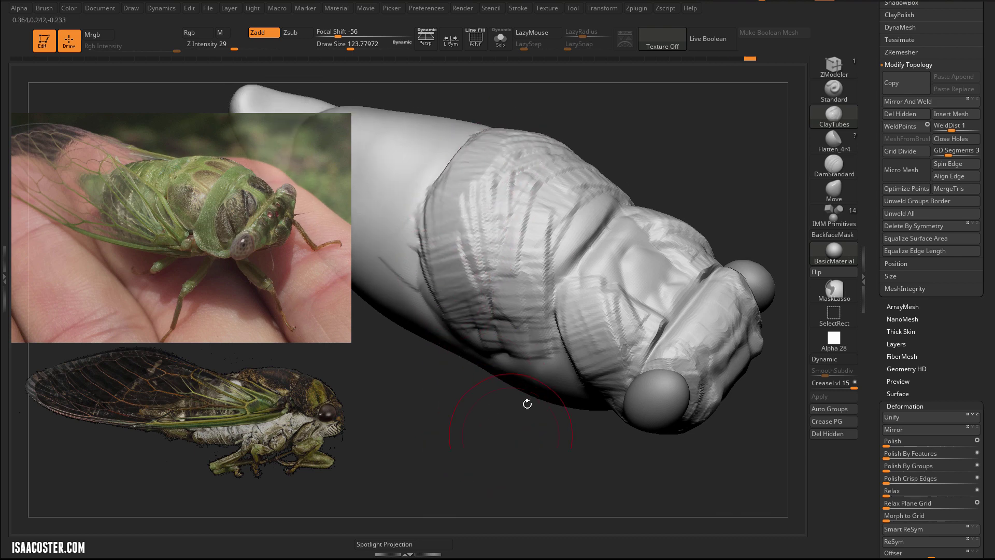
# - Fill in the top of the collar segment with ClayTubes, and build up the head at draw size about 94
pyautogui.moveTo(617, 249)
pyautogui.mouseDown()
pyautogui.moveTo(632, 271)
pyautogui.moveTo(674, 282)
pyautogui.moveTo(639, 262)
pyautogui.moveTo(674, 248)
pyautogui.moveTo(668, 259)
pyautogui.moveTo(700, 271)
pyautogui.mouseUp()
pyautogui.press('s')
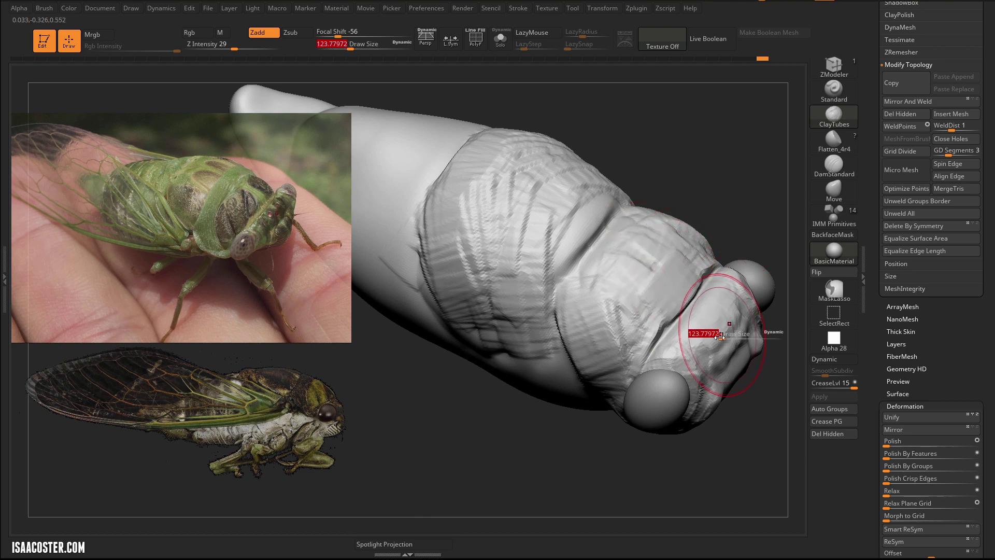
pyautogui.moveTo(719, 337); pyautogui.dragTo(716, 337)
pyautogui.moveTo(751, 435)
pyautogui.keyDown('alt'); pyautogui.mouseDown()
pyautogui.moveTo(717, 434)
pyautogui.moveTo(727, 433)
pyautogui.mouseUp(); pyautogui.keyUp('alt')
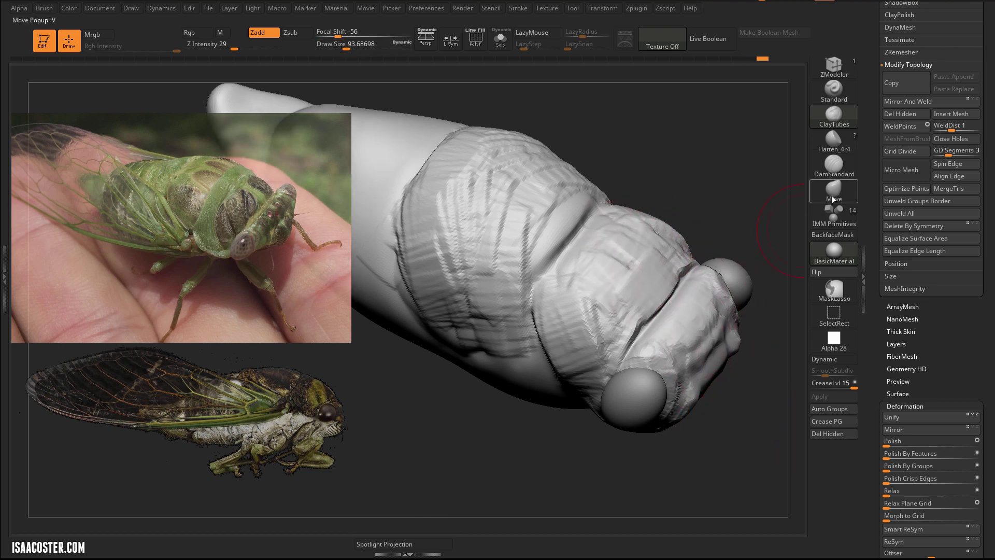
# - Adjust the shape of the head and collar with a resized Move brush
pyautogui.click(832, 199)
pyautogui.moveTo(751, 193); pyautogui.dragTo(734, 135)
pyautogui.press('s')
pyautogui.moveTo(709, 390); pyautogui.dragTo(713, 390)
pyautogui.moveTo(736, 421)
pyautogui.mouseDown()
pyautogui.moveTo(764, 416)
pyautogui.moveTo(726, 363)
pyautogui.moveTo(736, 332)
pyautogui.moveTo(718, 288)
pyautogui.moveTo(700, 278)
pyautogui.moveTo(666, 164)
pyautogui.moveTo(653, 182)
pyautogui.moveTo(666, 175)
pyautogui.mouseUp()
# - Carve creases around the bulging front of the face with DamStandard at draw size about 65
pyautogui.press('s')
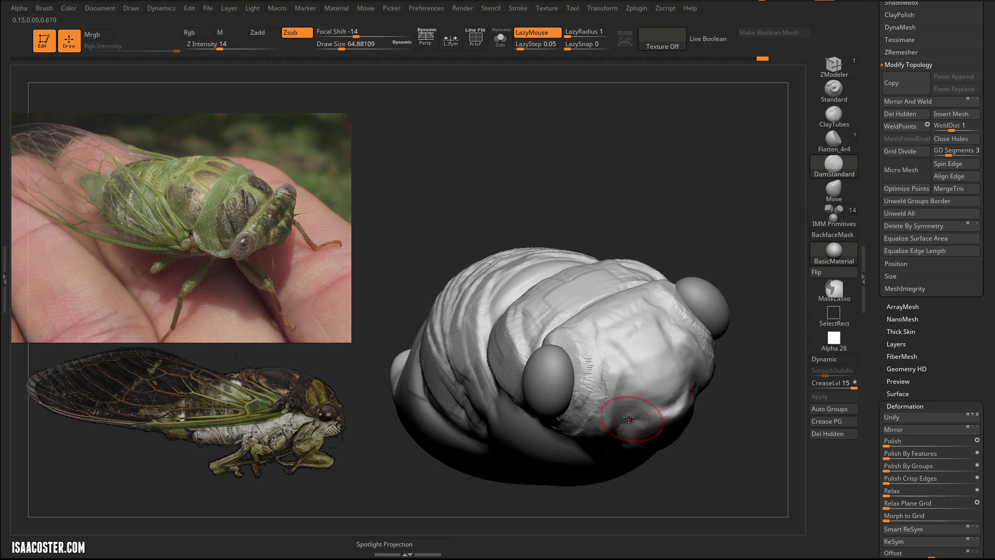
pyautogui.moveTo(616, 367)
pyautogui.mouseDown()
pyautogui.moveTo(622, 355)
pyautogui.moveTo(616, 365)
pyautogui.mouseUp()
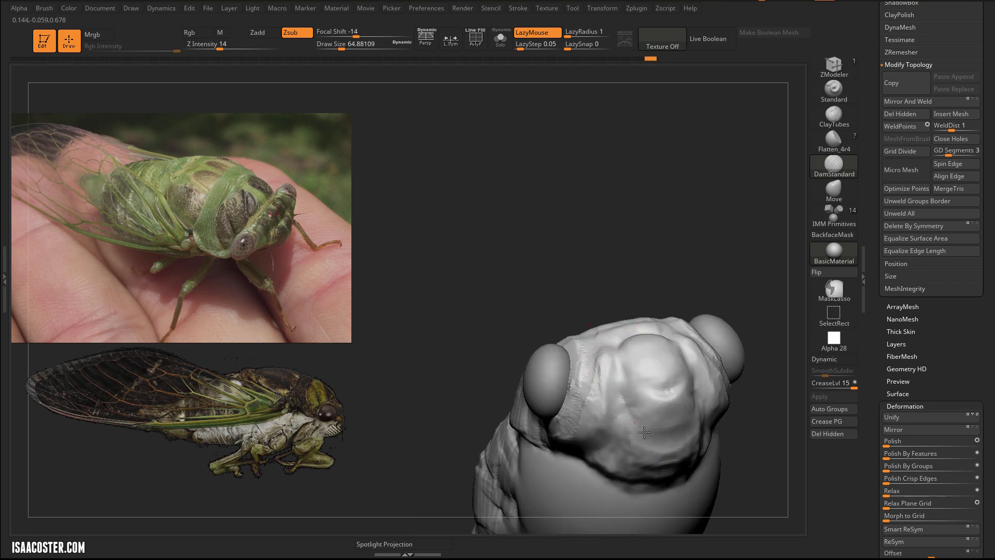
pyautogui.moveTo(644, 432); pyautogui.dragTo(660, 289)
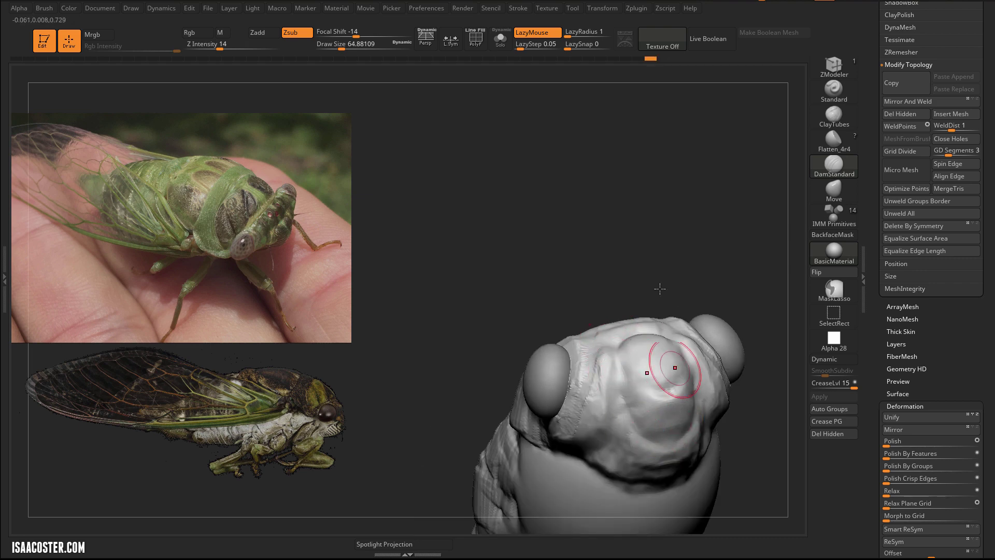
pyautogui.moveTo(621, 215)
pyautogui.mouseDown()
pyautogui.moveTo(693, 231)
pyautogui.moveTo(631, 200)
pyautogui.moveTo(668, 193)
pyautogui.moveTo(665, 134)
pyautogui.moveTo(691, 151)
pyautogui.moveTo(702, 191)
pyautogui.moveTo(697, 173)
pyautogui.mouseUp()
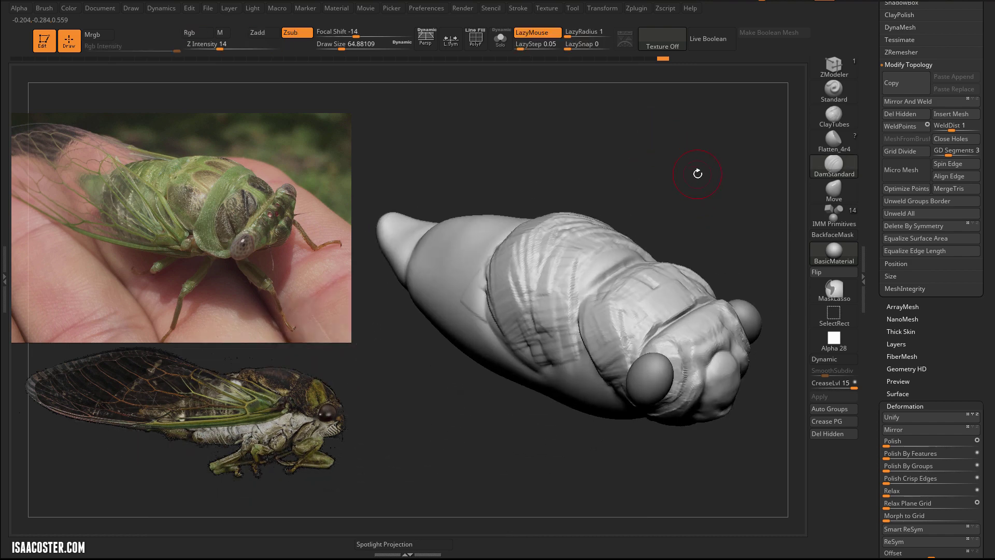